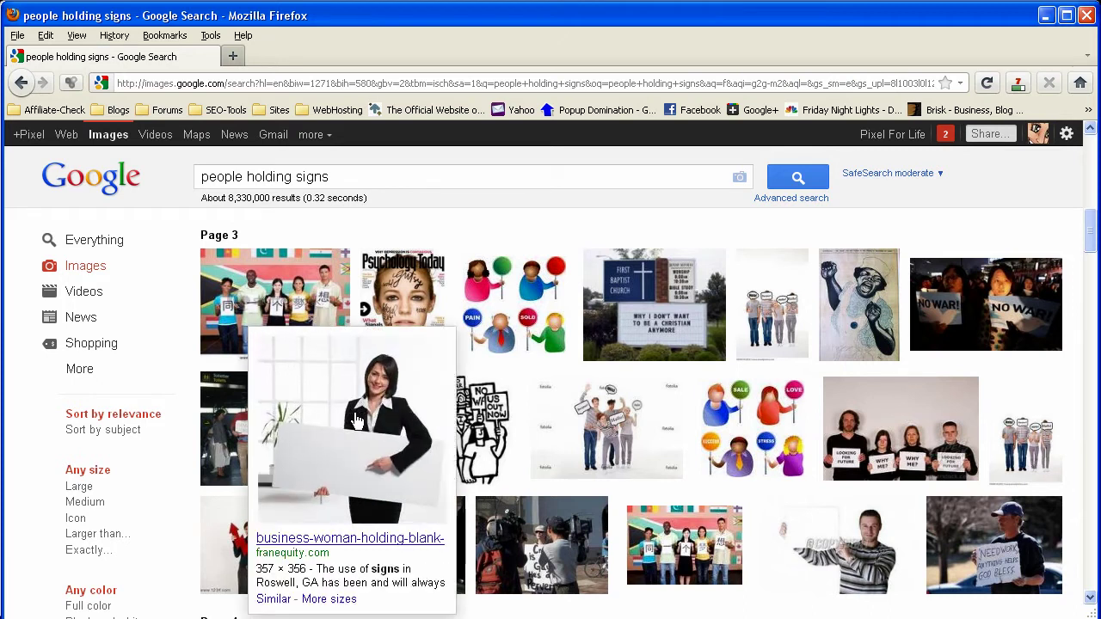
Open the image of the businesswoman holding a blank sign from the people holding signs results and copy it.
click(358, 421)
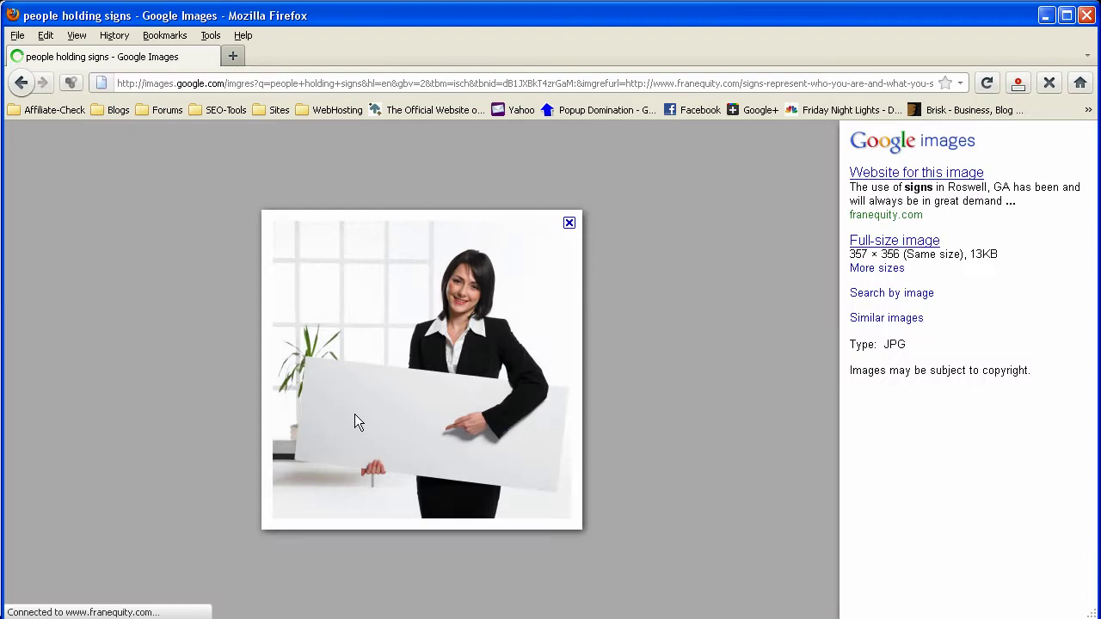
right_click(431, 406)
click(454, 428)
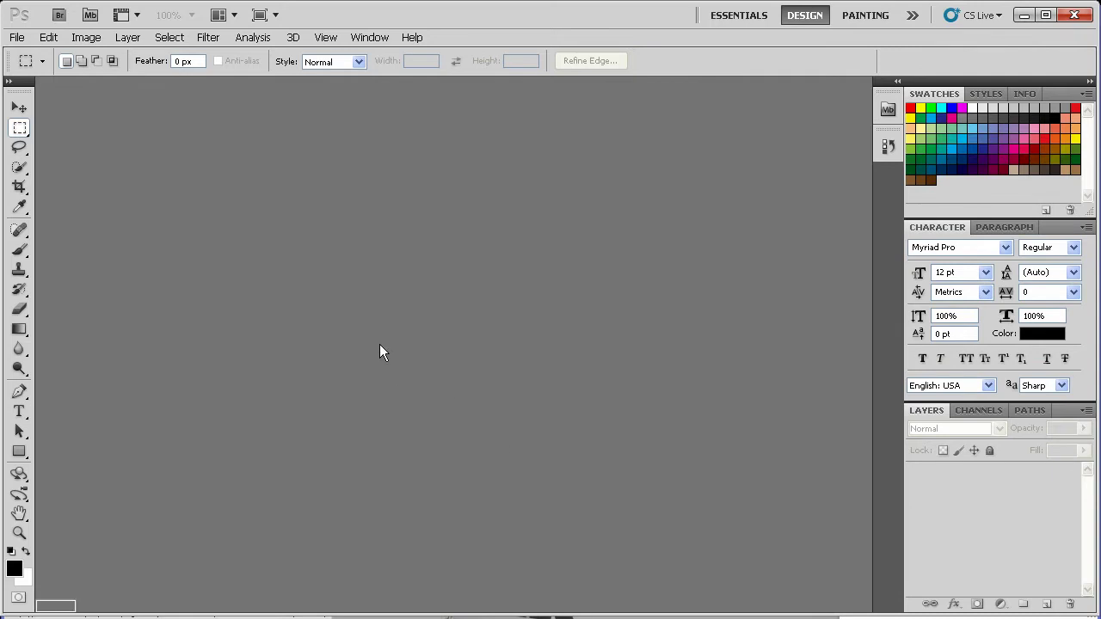
In Photoshop, create a white RGB document 1280 pixels wide at 72 pixels/inch and paste the copied businesswoman image into it.
key(ctrl+w)
key(ctrl+n)
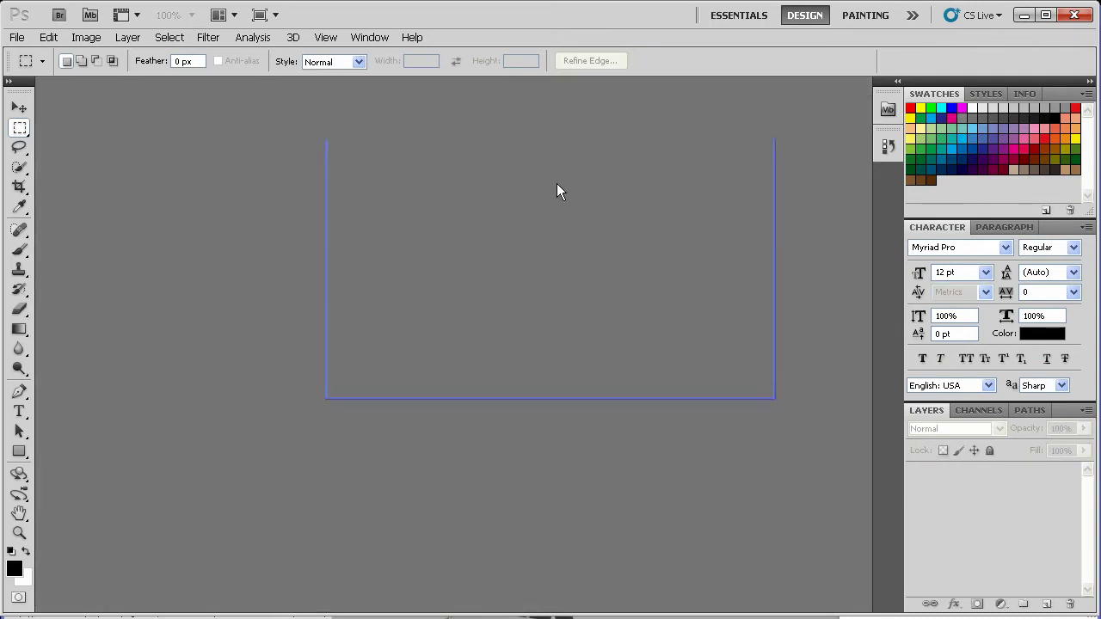
double_click(474, 229)
text(1280)
key(Tab)
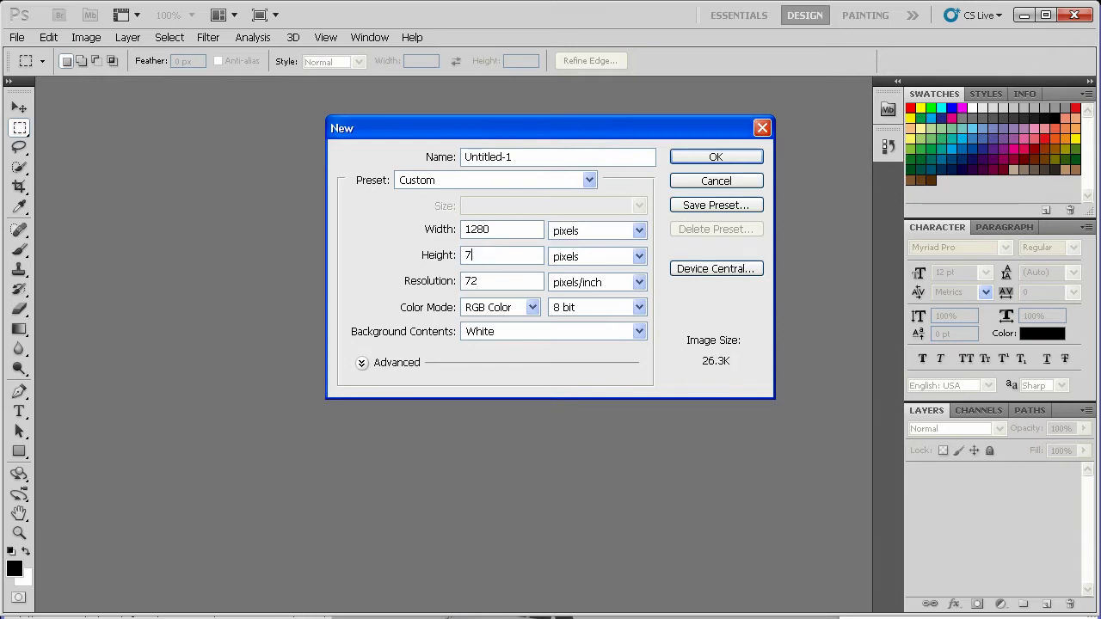
key(Return)
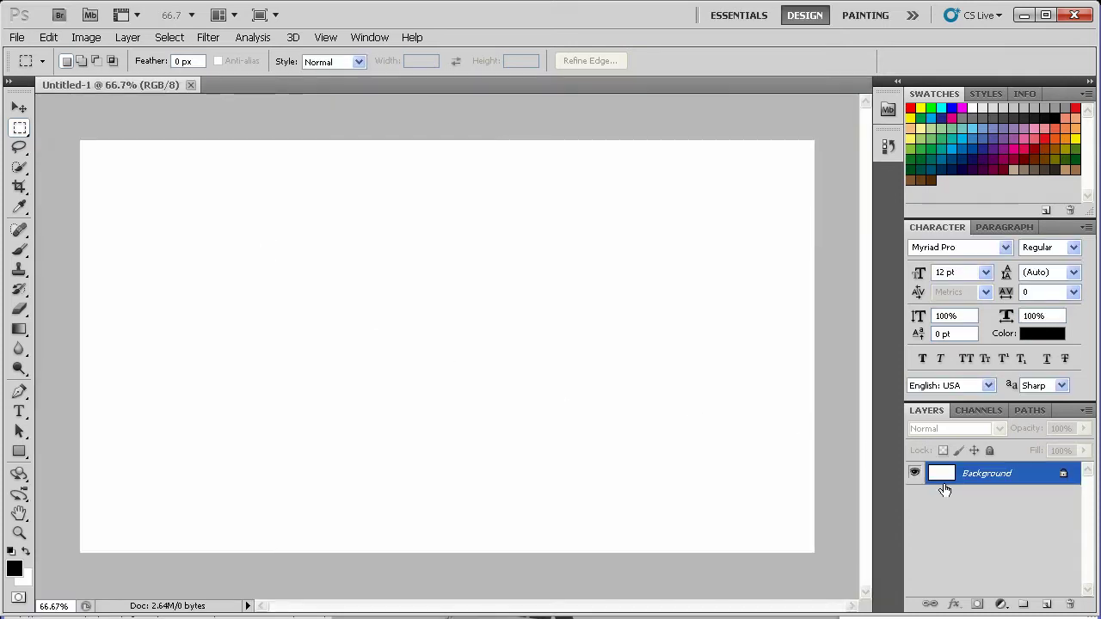
key(ctrl+v)
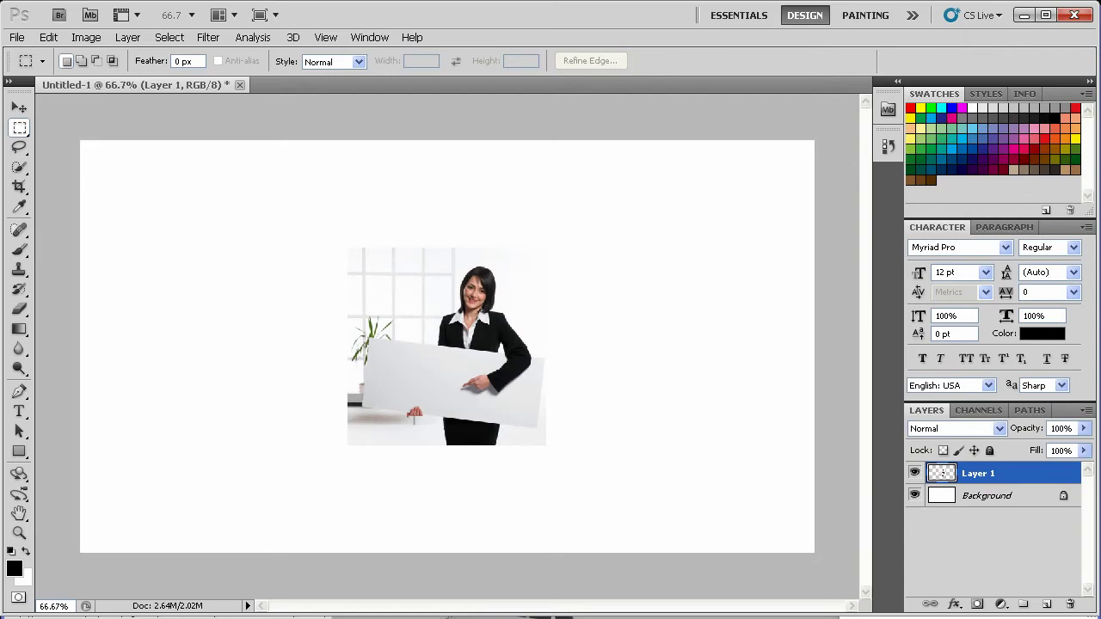
Switch back to Firefox, return to the Google Images results and search for boat.
key(alt+Tab)
click(20, 83)
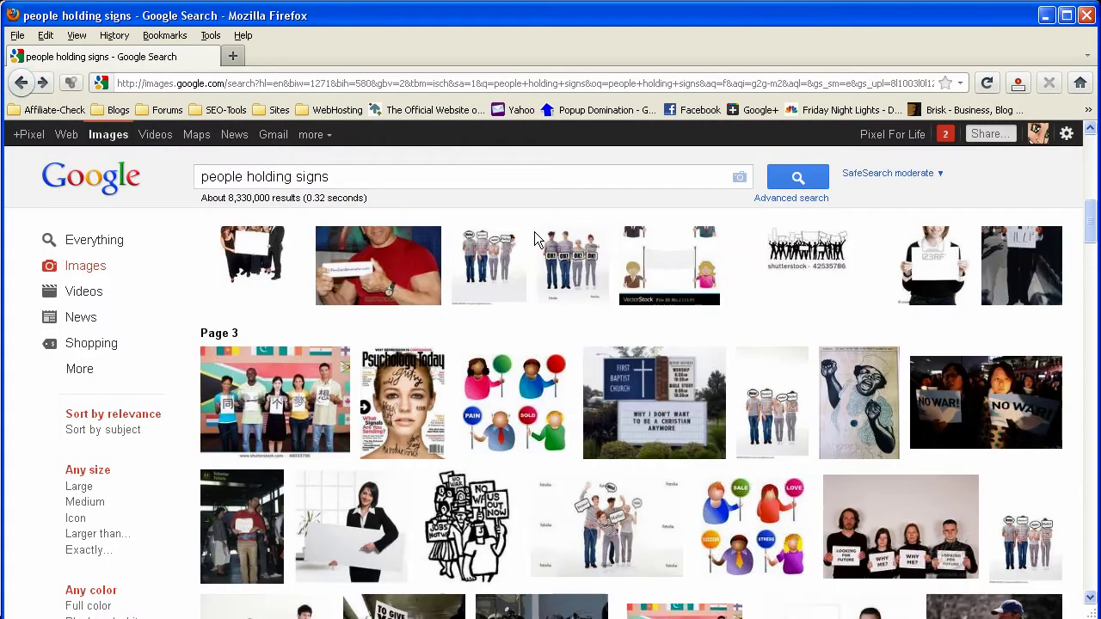
click(356, 179)
key(ctrl+a)
text(boat)
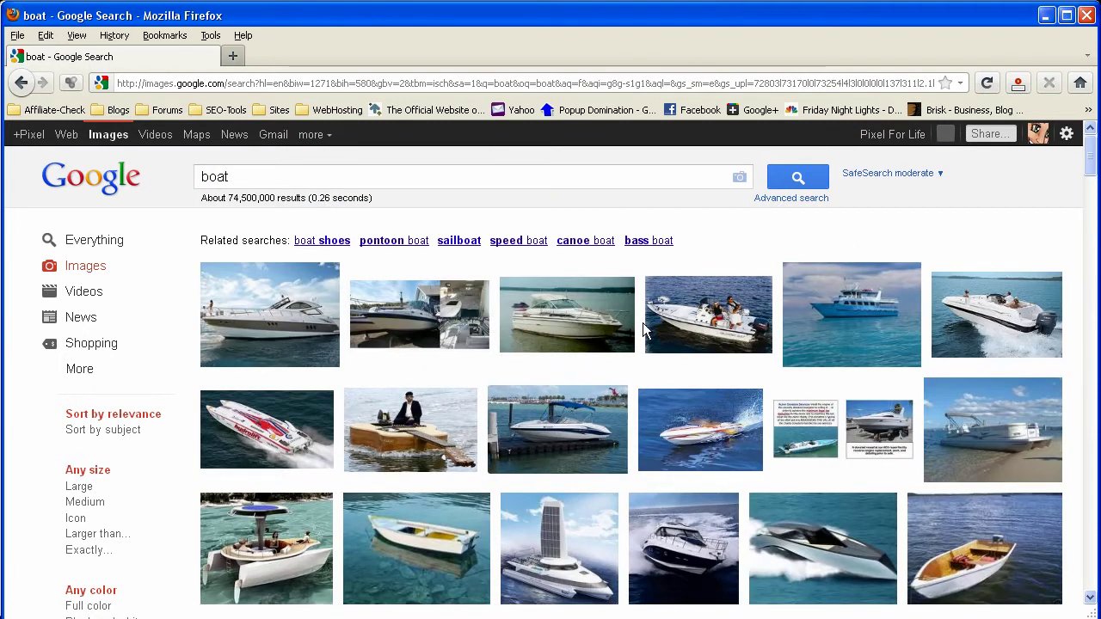
Look through the boat image results for a picture showing a whole boat from the side.
scroll(607, 316, down, 15)
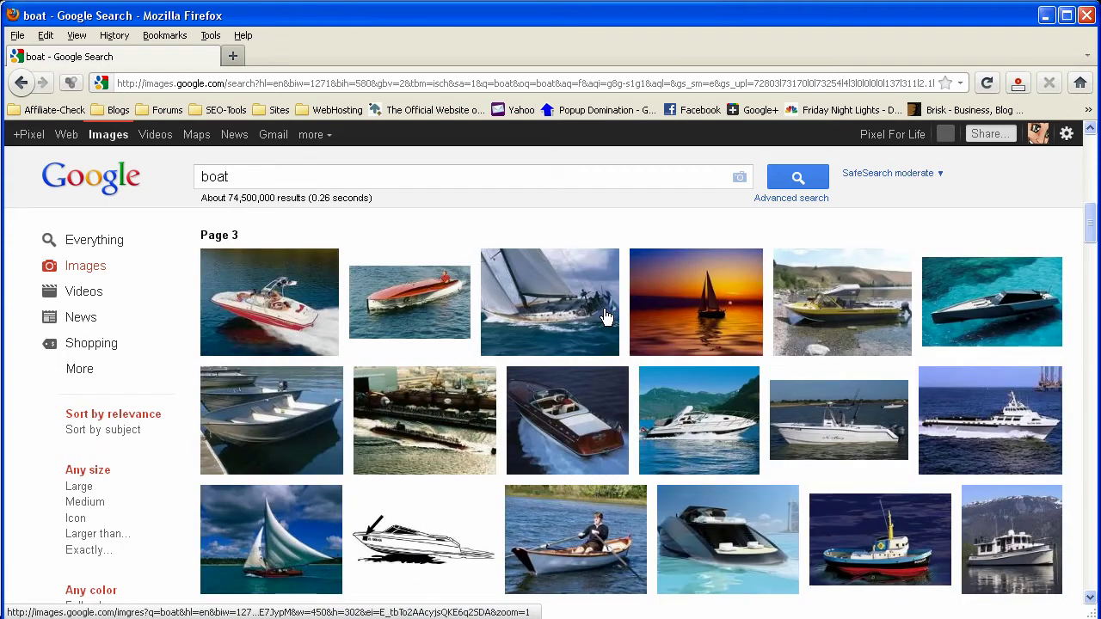
scroll(607, 317, down, 10)
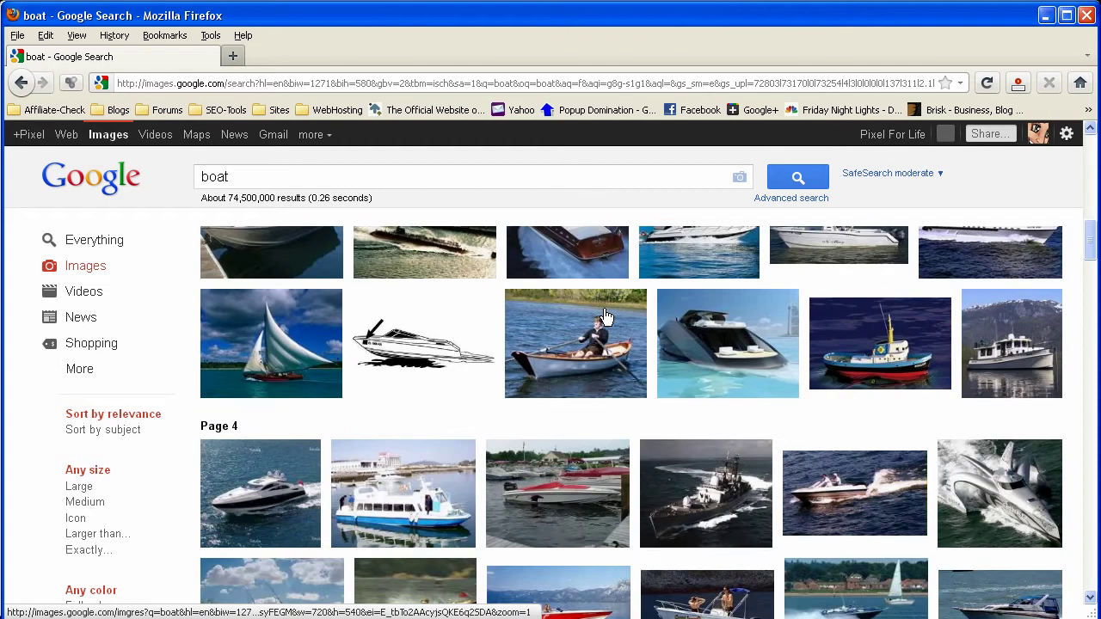
scroll(607, 316, down, 5)
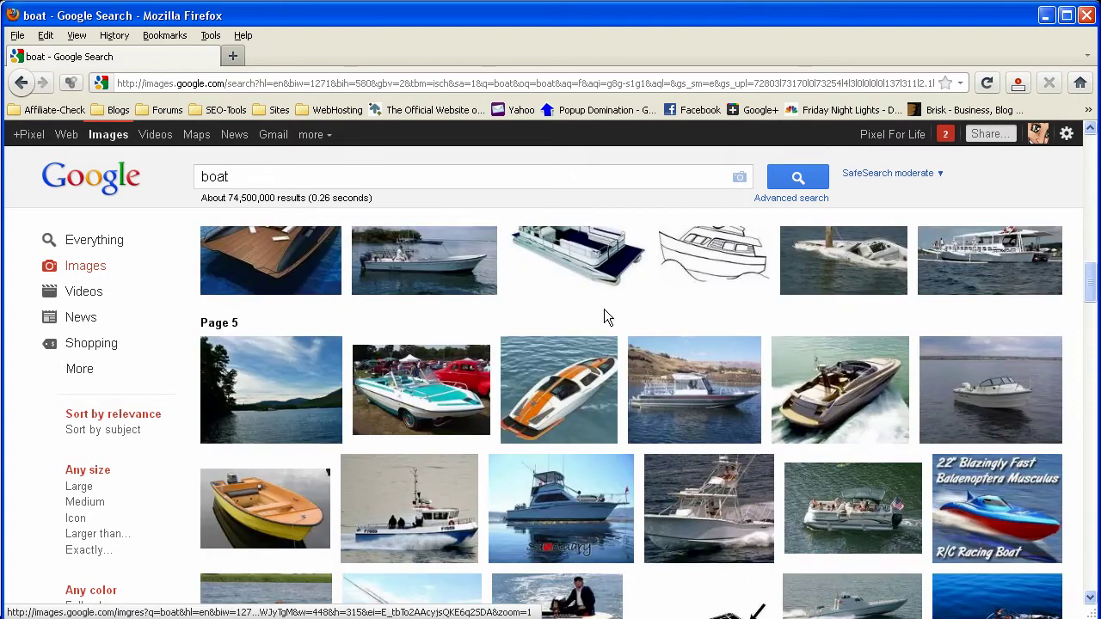
scroll(606, 313, down, 10)
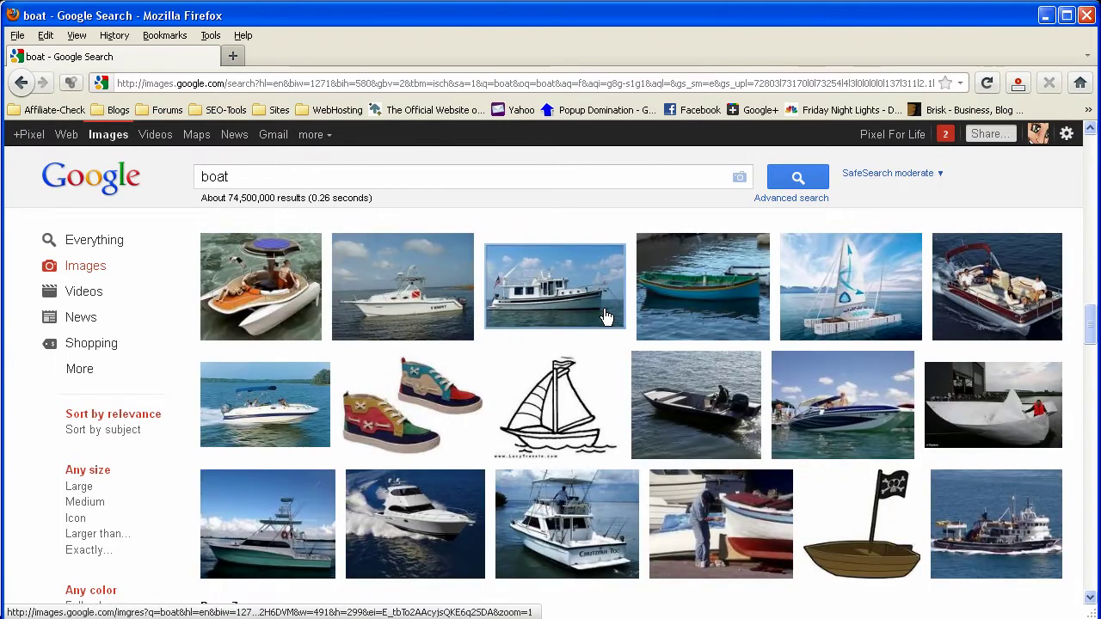
scroll(607, 316, down, 4)
scroll(606, 317, down, 6)
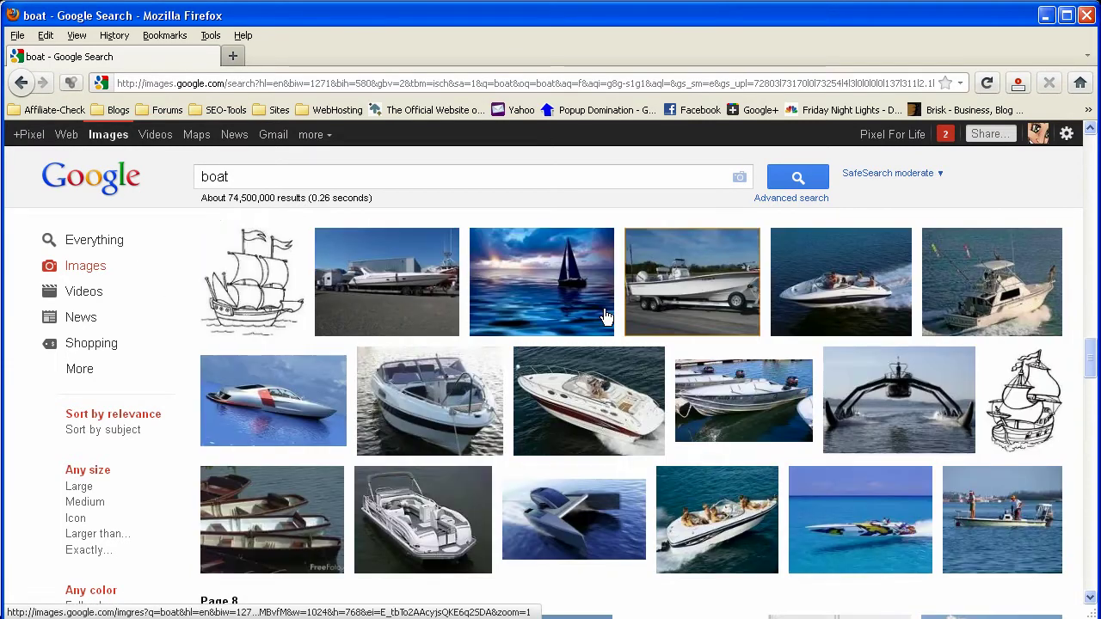
scroll(605, 315, down, 2)
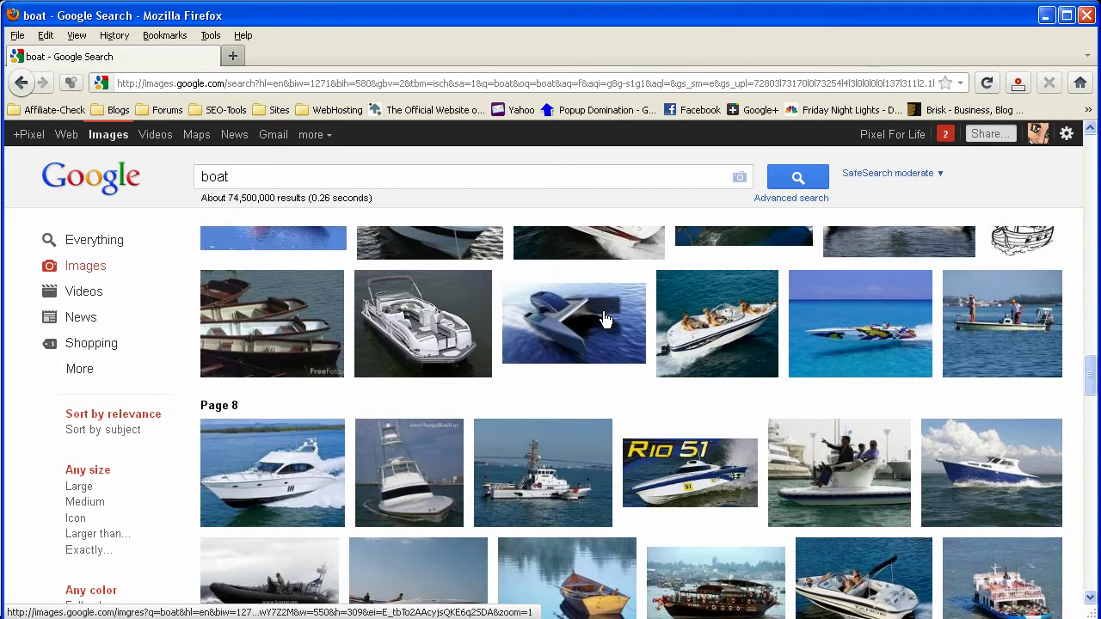
scroll(606, 318, down, 9)
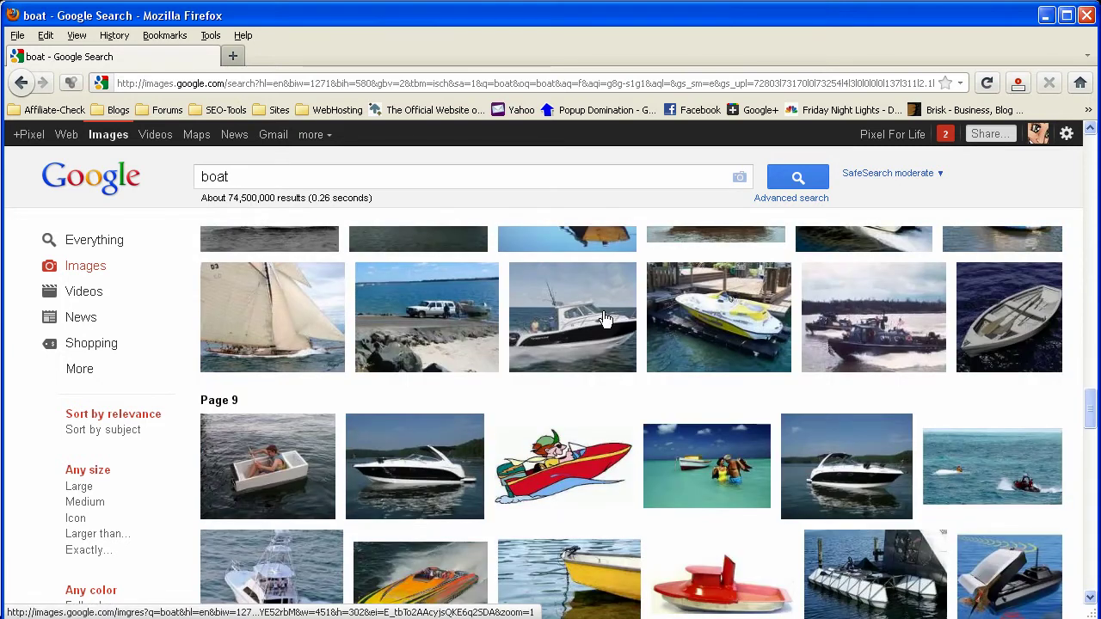
scroll(605, 318, down, 8)
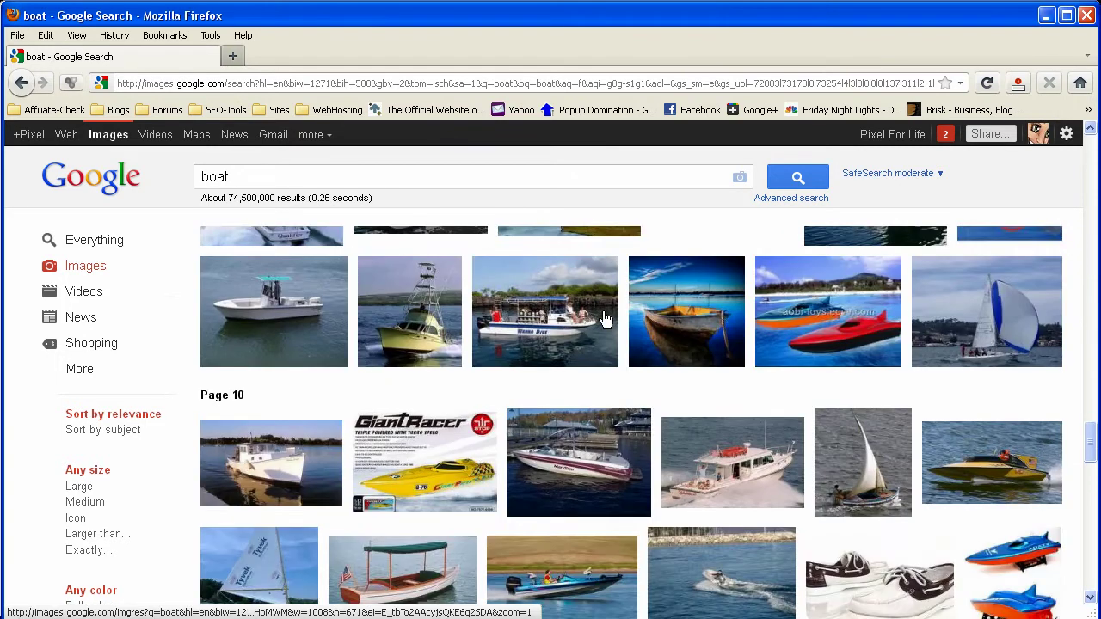
scroll(605, 320, down, 2)
scroll(605, 320, down, 2)
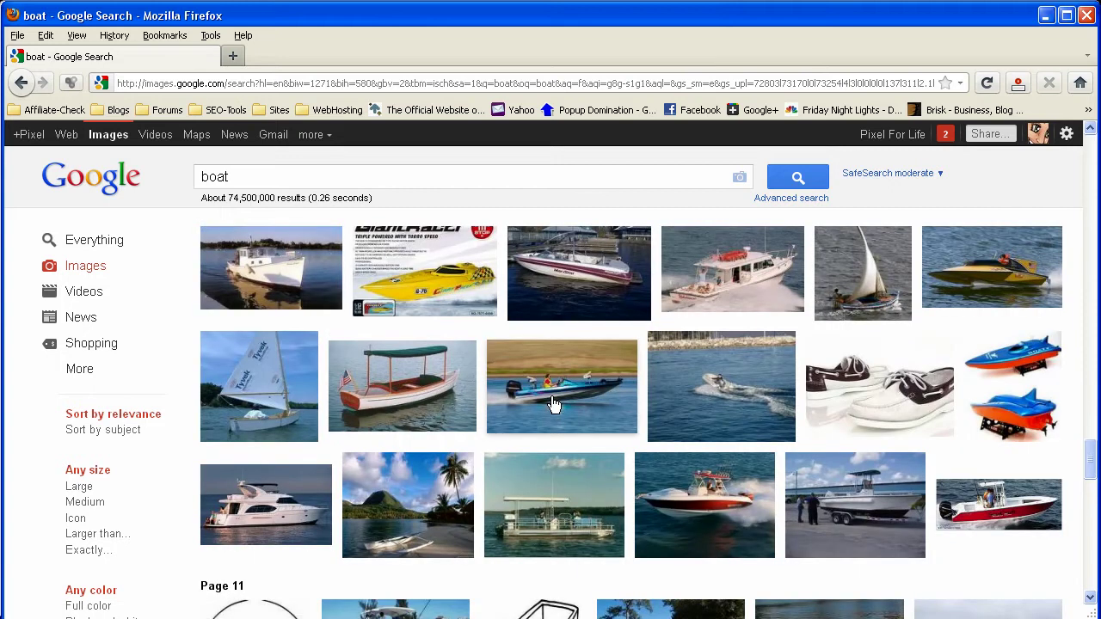
Open the colliertax.com image of the white yacht at sea, copy it and paste it into the Photoshop document.
click(553, 402)
scroll(619, 398, down, 2)
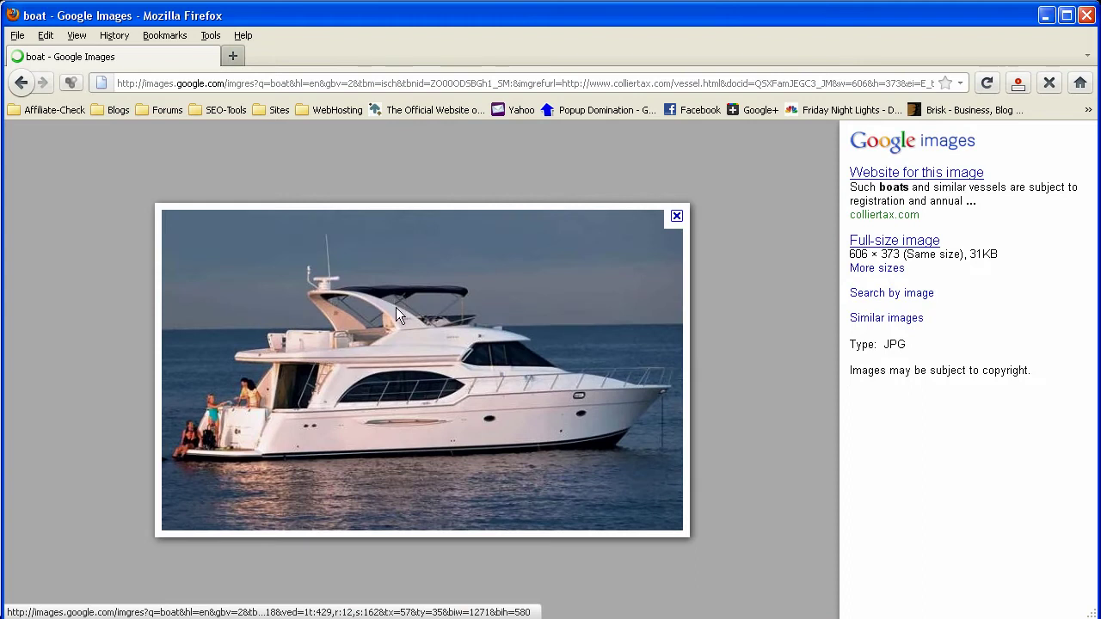
right_click(430, 357)
click(472, 380)
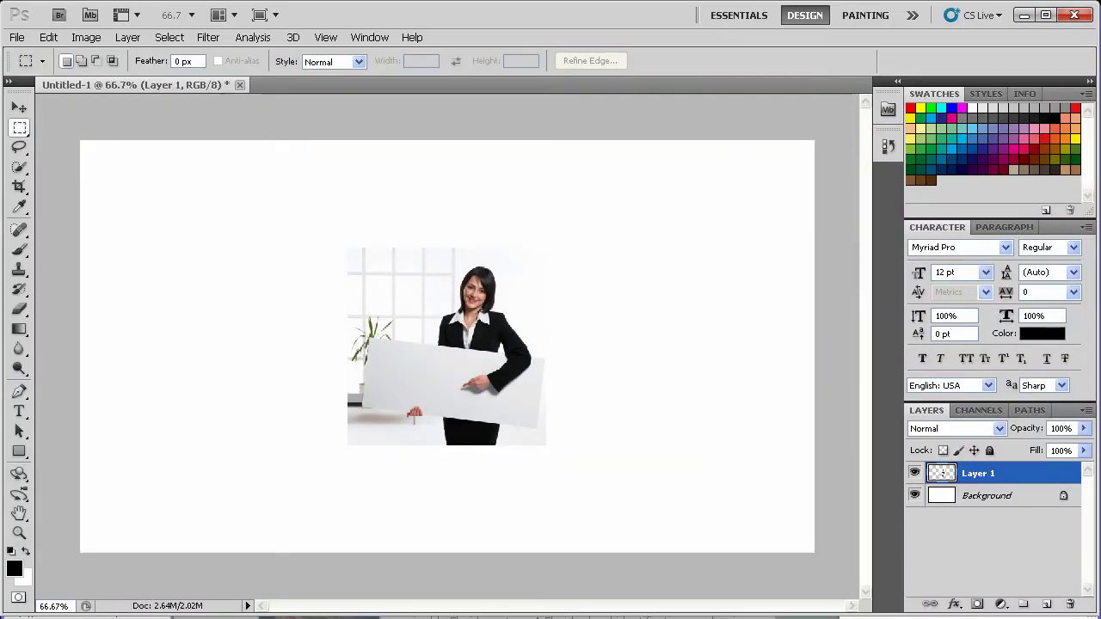
key(ctrl+v)
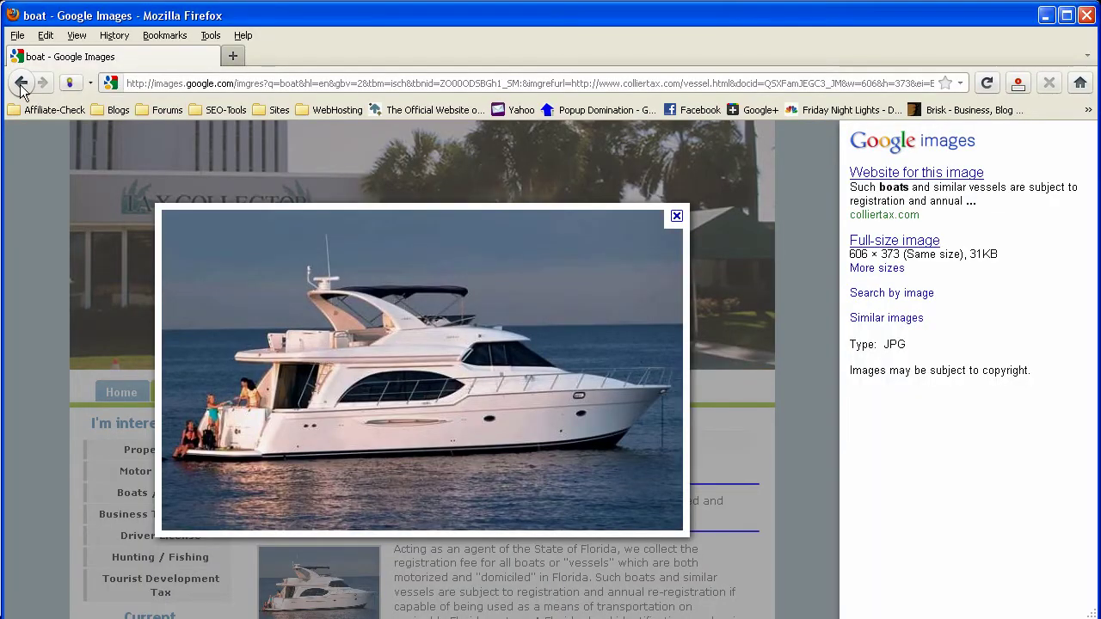
Return to Google Images in Firefox, search for water and look through the results for a suitable background.
click(21, 82)
double_click(332, 176)
text(water)
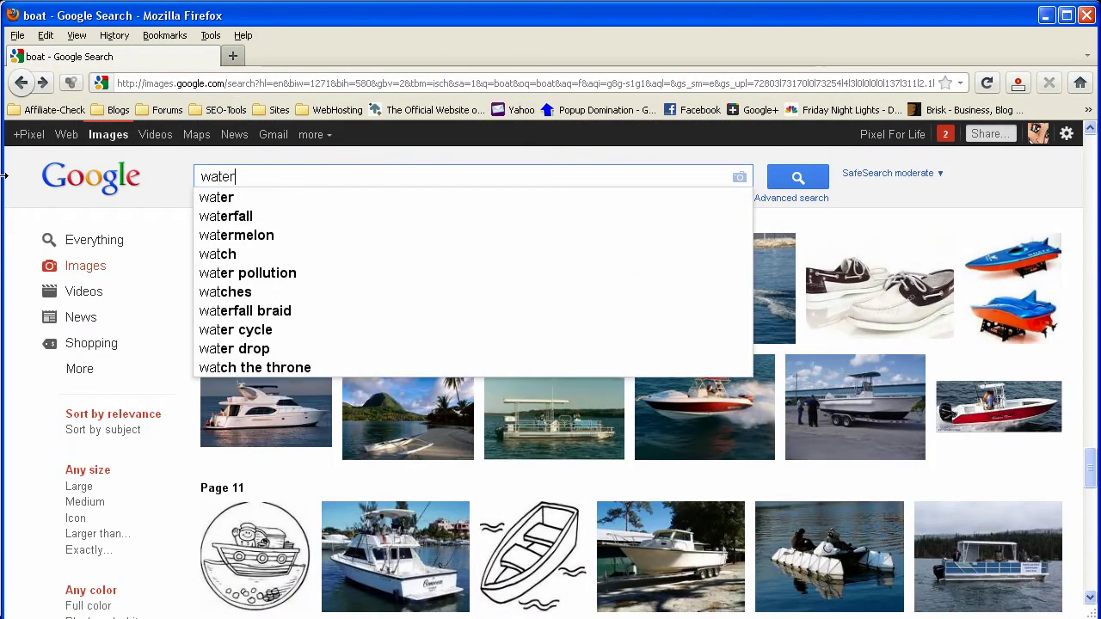
key(Return)
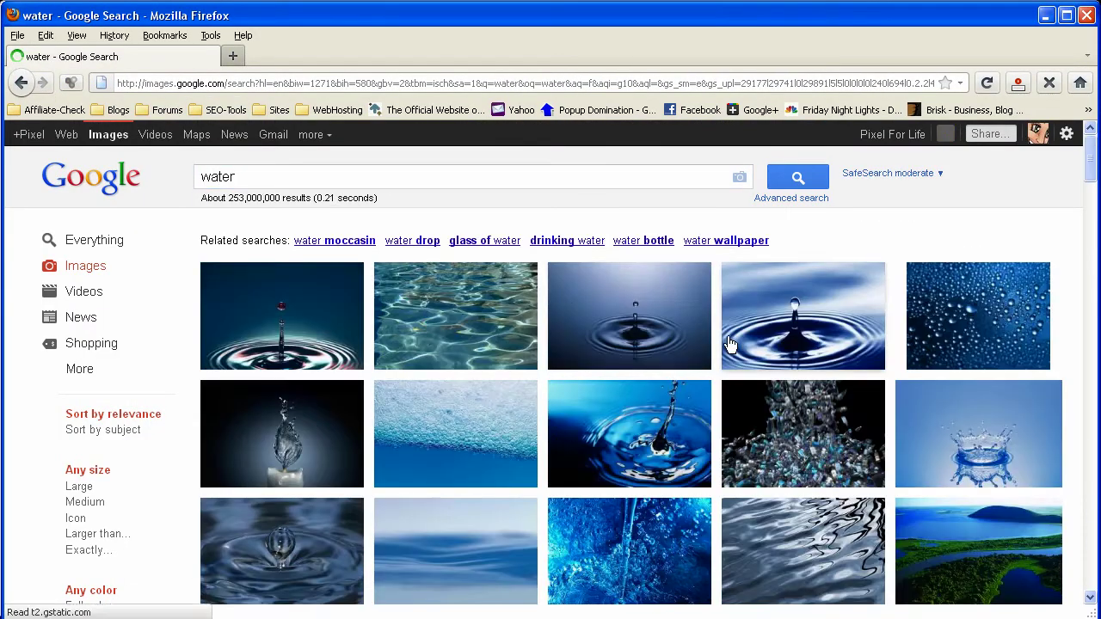
scroll(731, 347, down, 10)
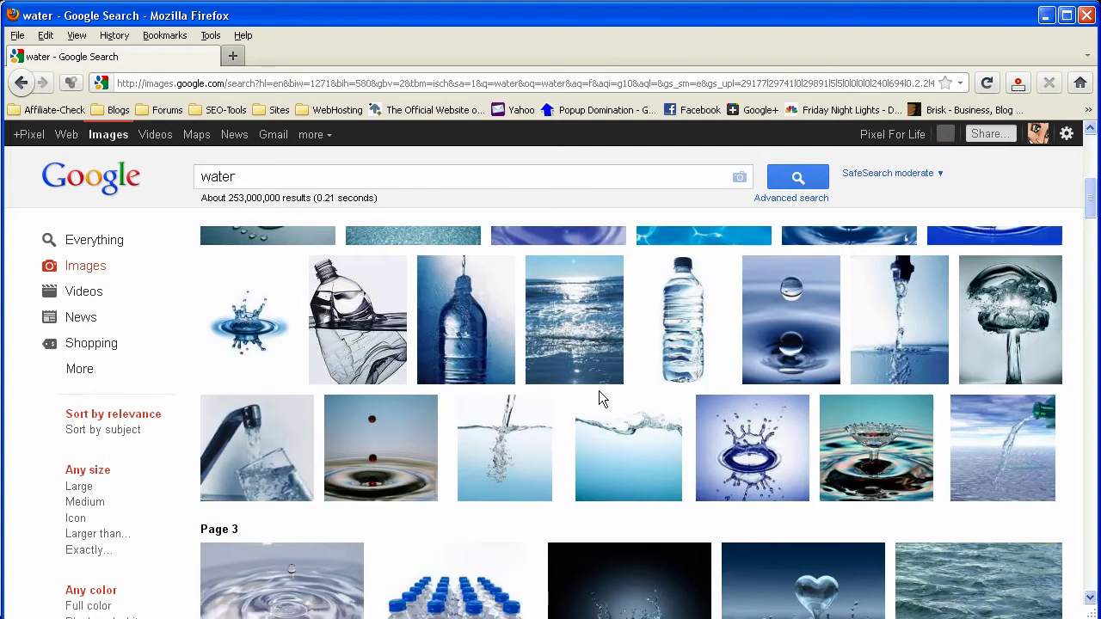
scroll(818, 405, down, 2)
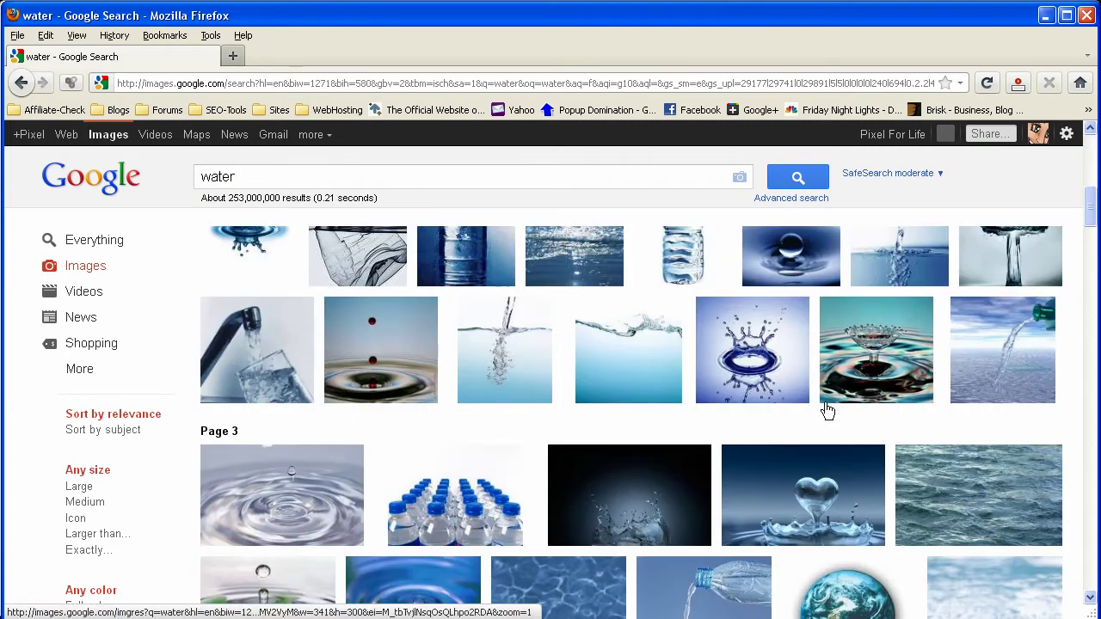
scroll(828, 411, down, 2)
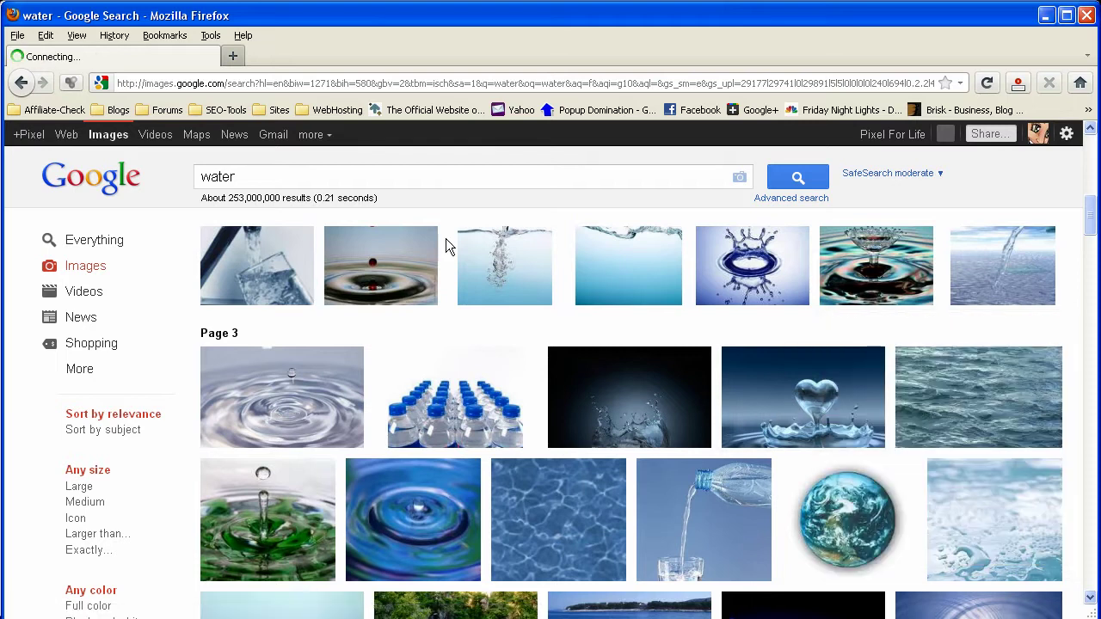
Change the image search term to underwater and run the search.
click(196, 176)
text(under)
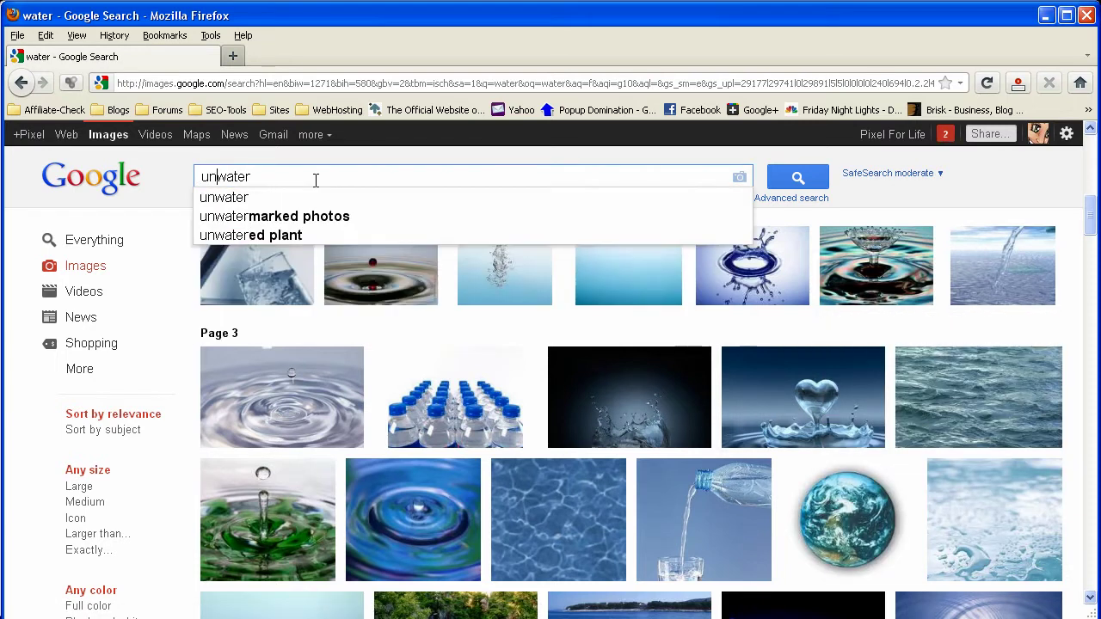
key(Return)
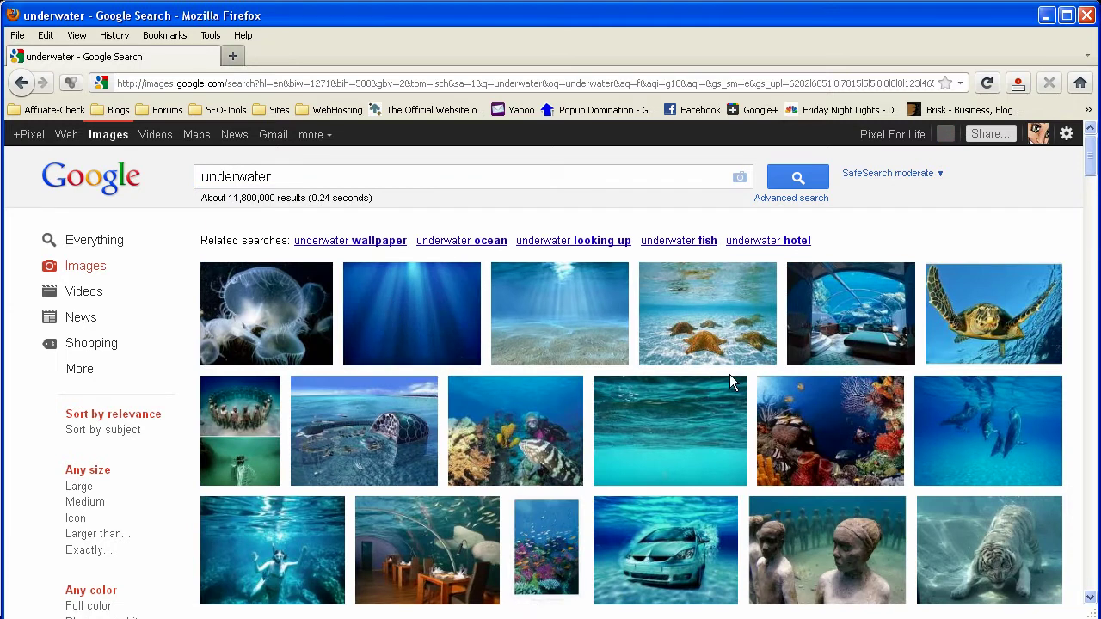
Open the blue 3d underwater scene from polygonblog.com, copy the image and paste it into the Photoshop document.
scroll(655, 366, down, 2)
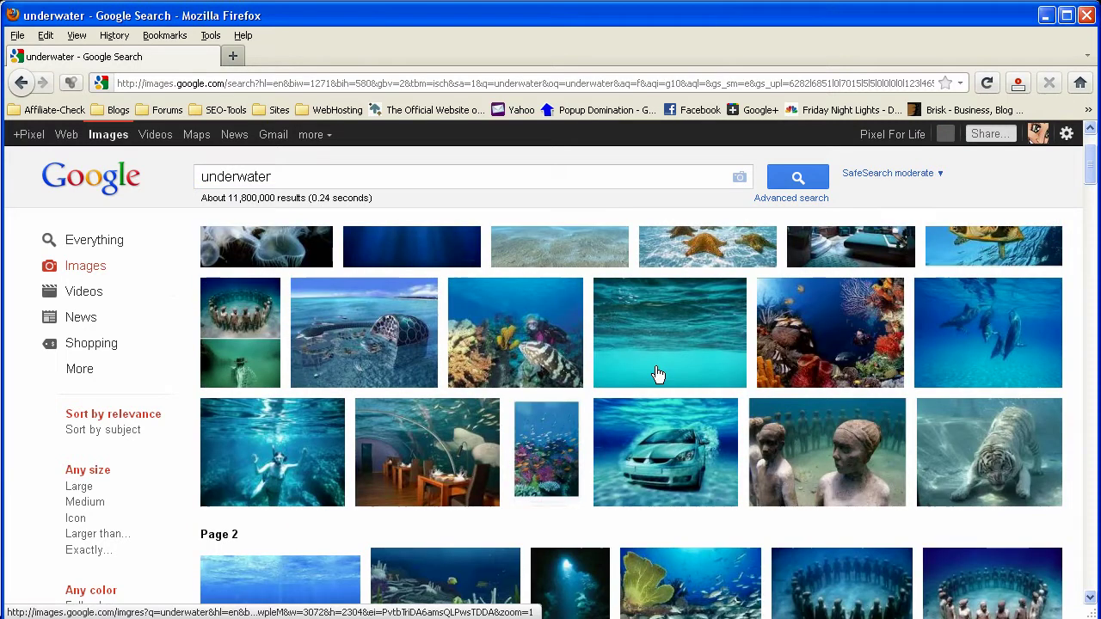
scroll(658, 374, down, 2)
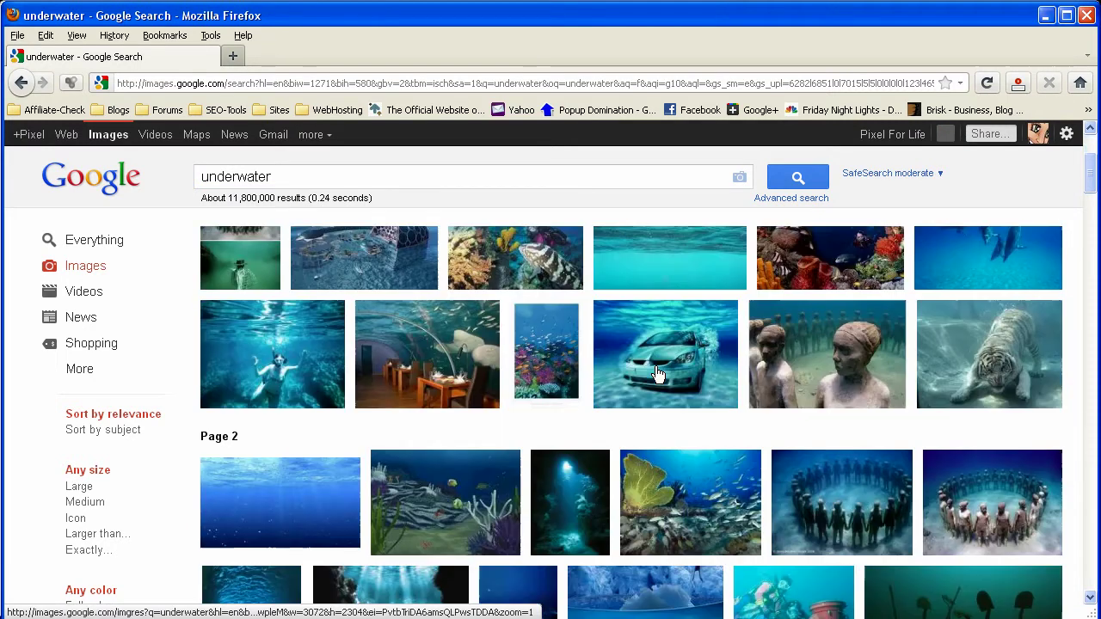
click(315, 506)
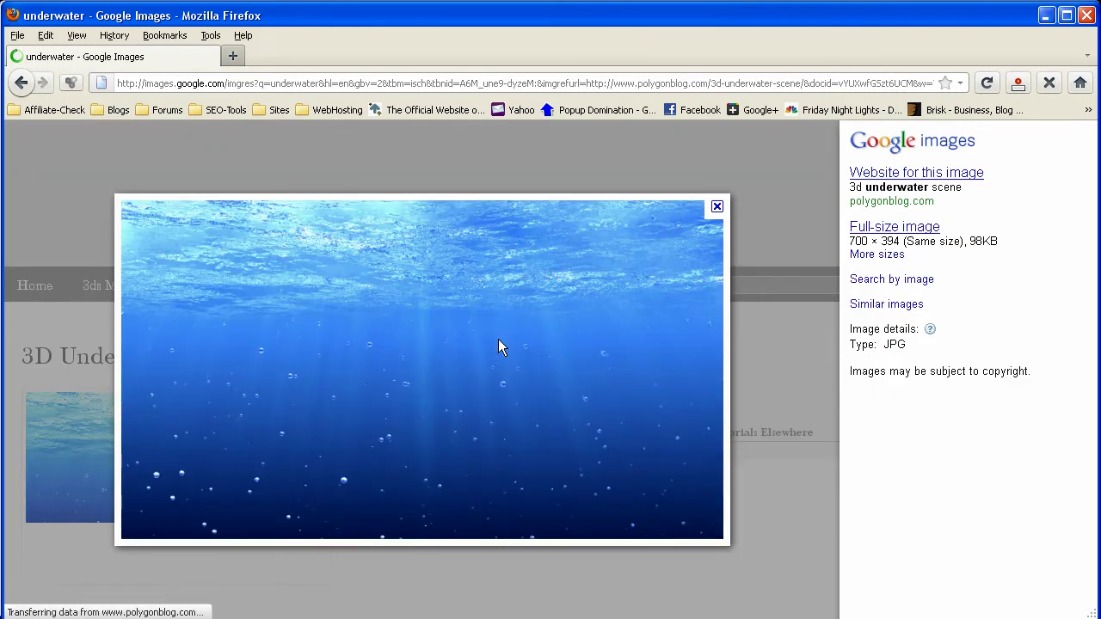
right_click(453, 428)
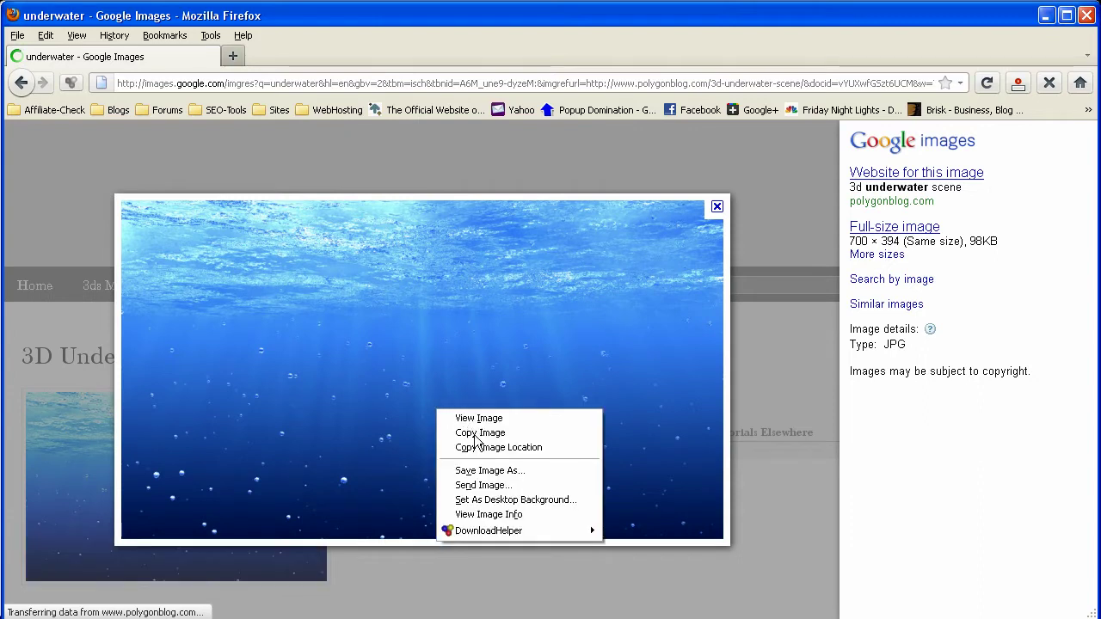
click(474, 436)
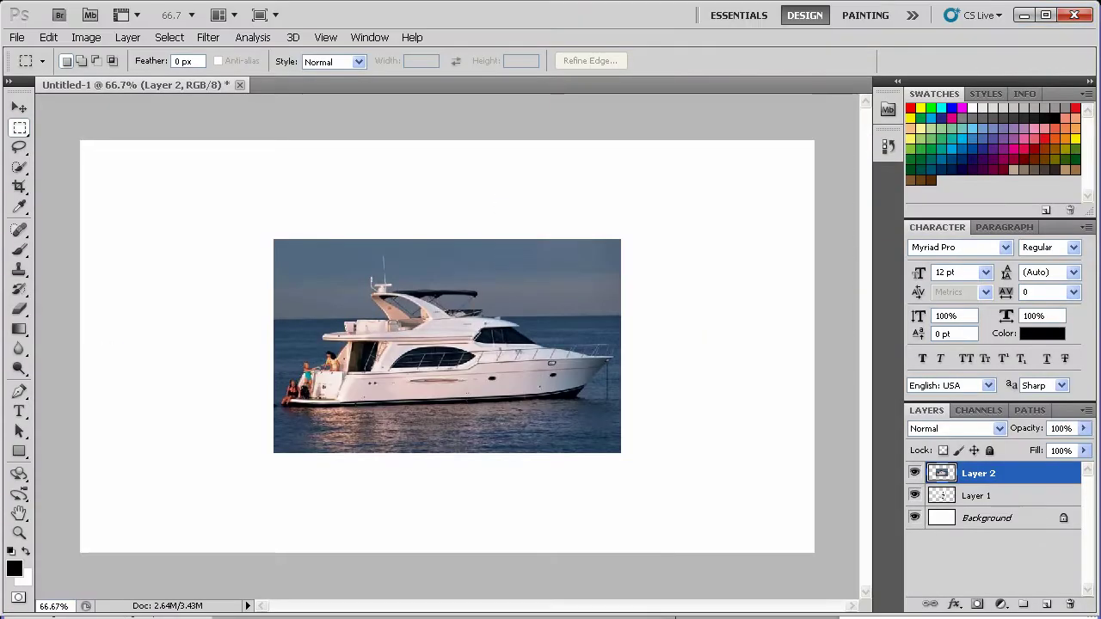
key(ctrl+v)
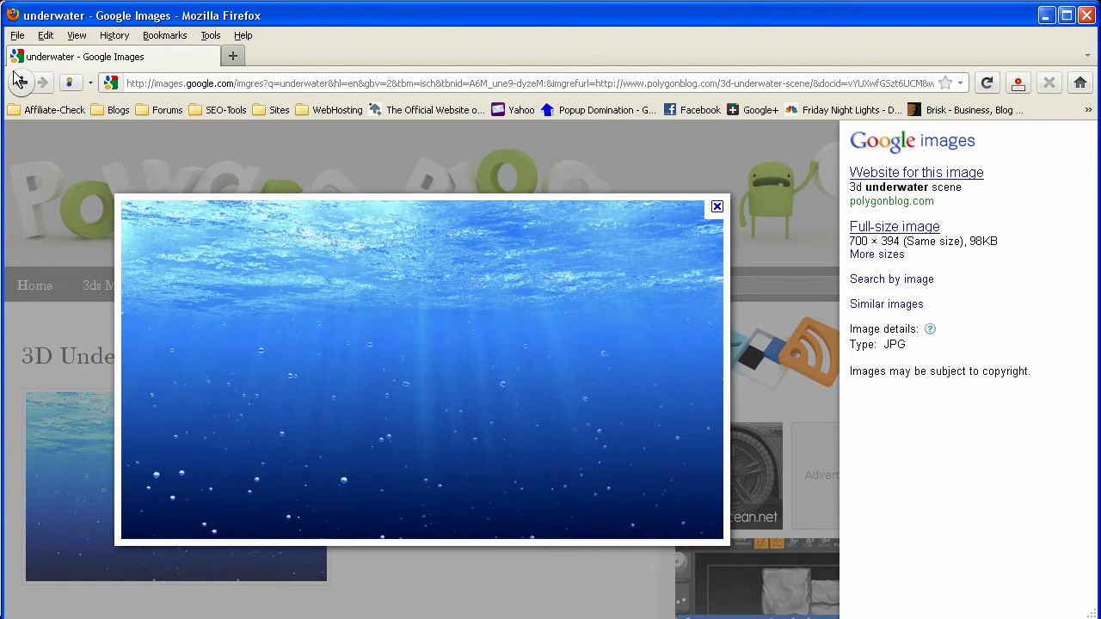
Return to the underwater image results and look through the following result pages for another suitable scene.
click(21, 81)
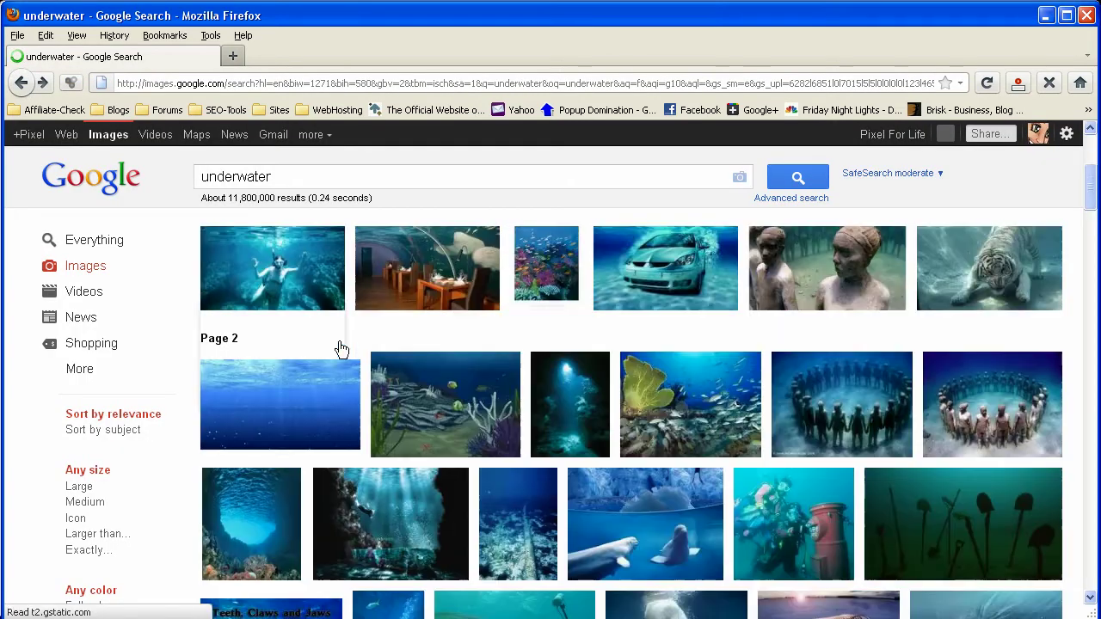
scroll(339, 354, down, 2)
mouse_move(381, 383)
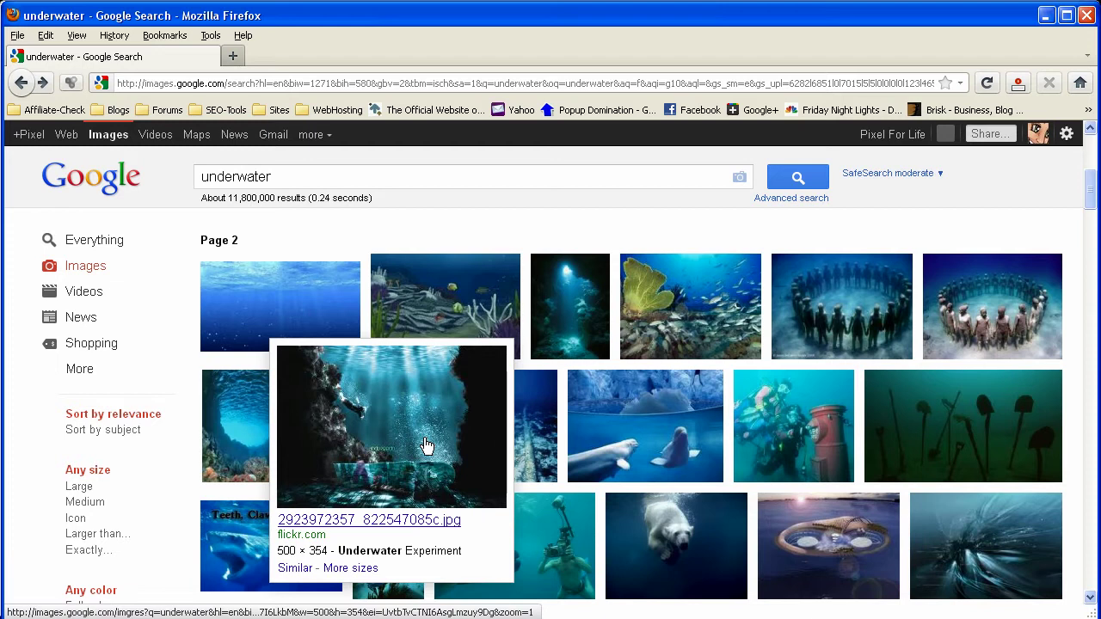
scroll(343, 489, down, 2)
click(389, 478)
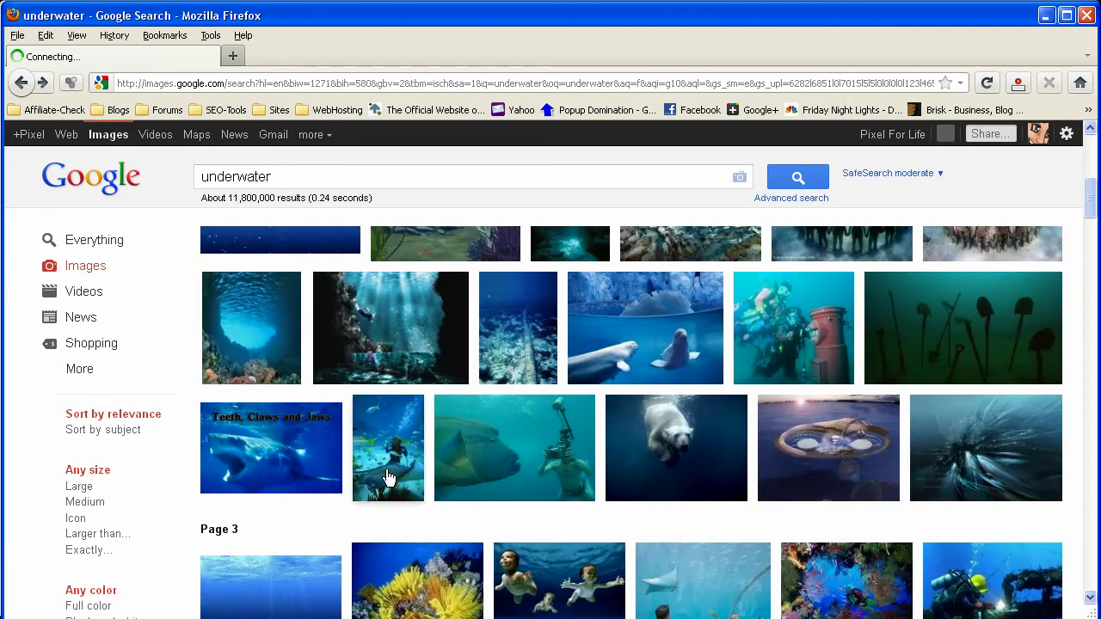
scroll(404, 490, down, 3)
scroll(568, 506, down, 4)
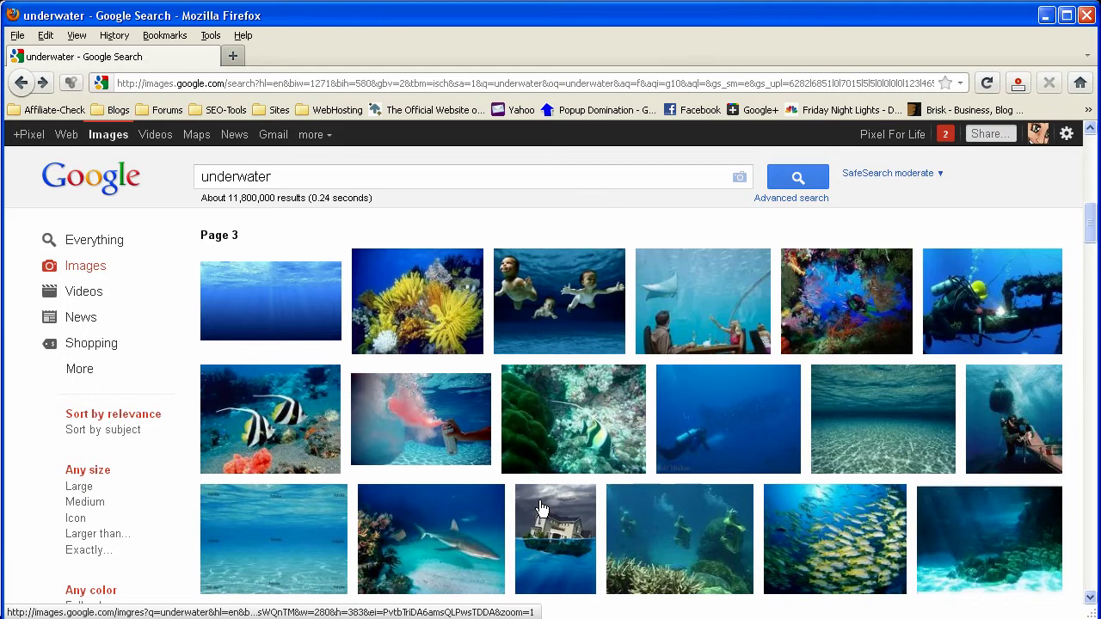
scroll(541, 508, down, 8)
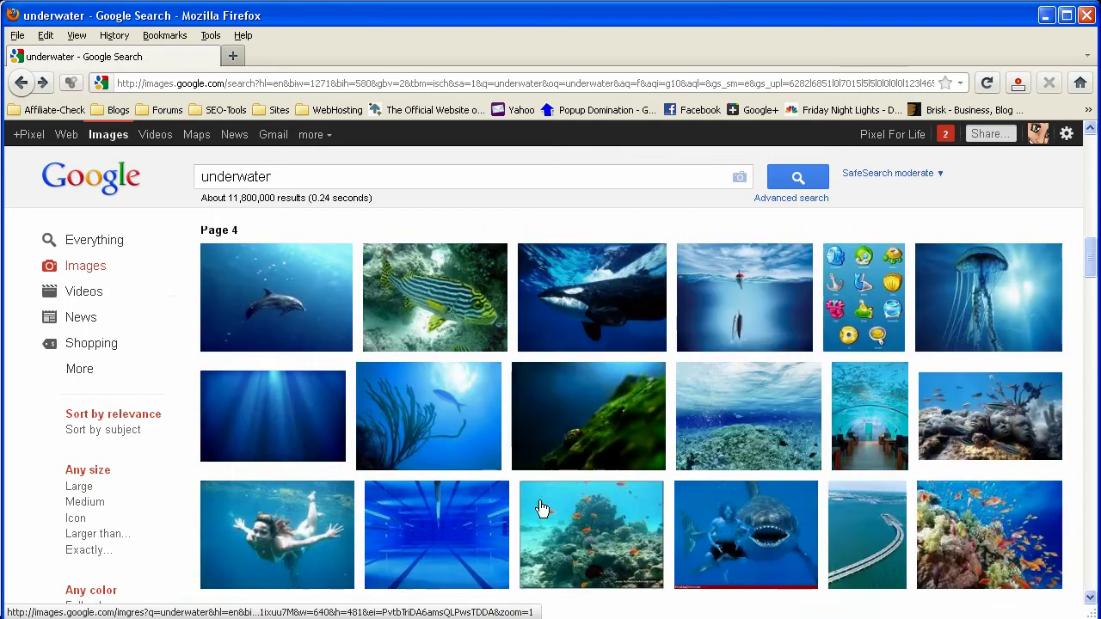
scroll(540, 508, up, 10)
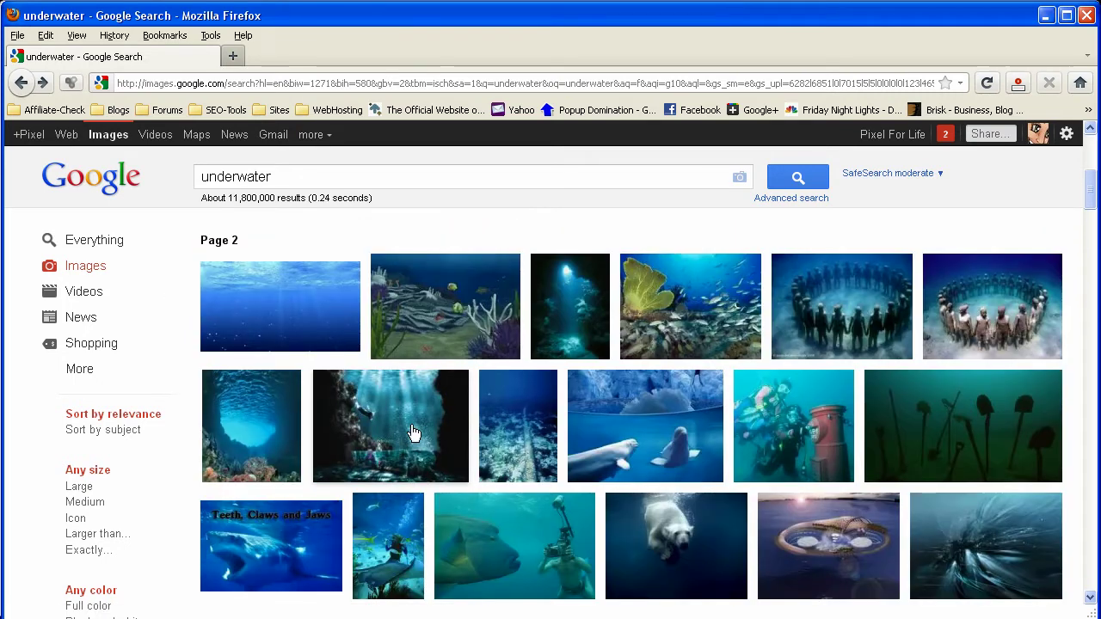
Open the flickr.com Underwater Experiment image with the diver and rocks, copy it and paste it into the Photoshop document.
click(409, 434)
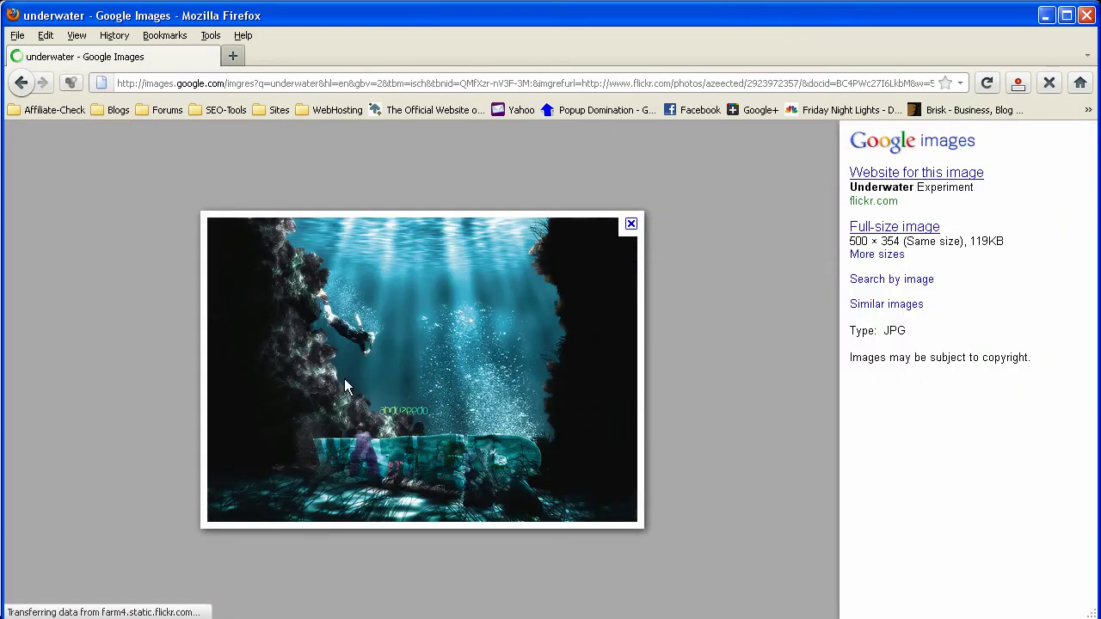
right_click(389, 403)
click(408, 425)
key(alt+Tab)
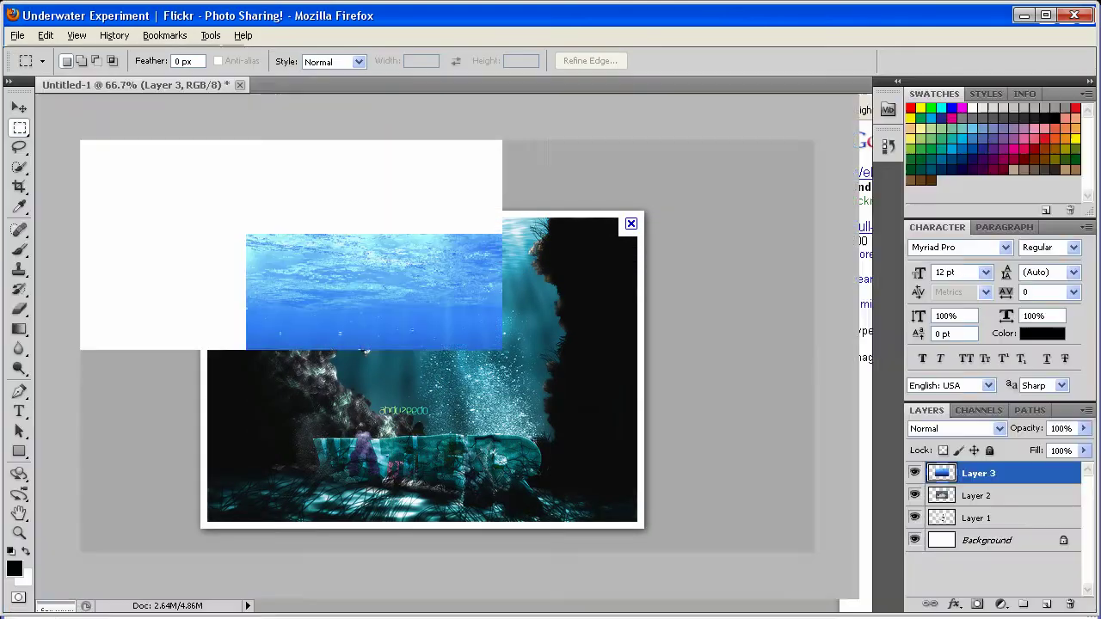
key(ctrl+v)
Return to the Google Images results in Firefox and search for sky.
key(alt+Tab)
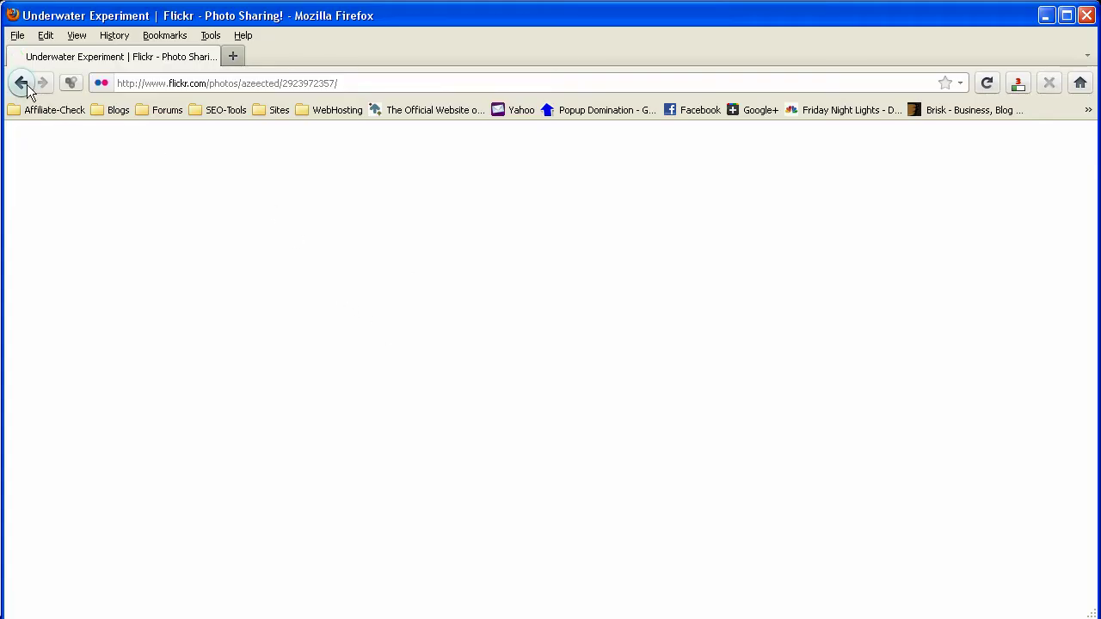
click(25, 88)
click(25, 88)
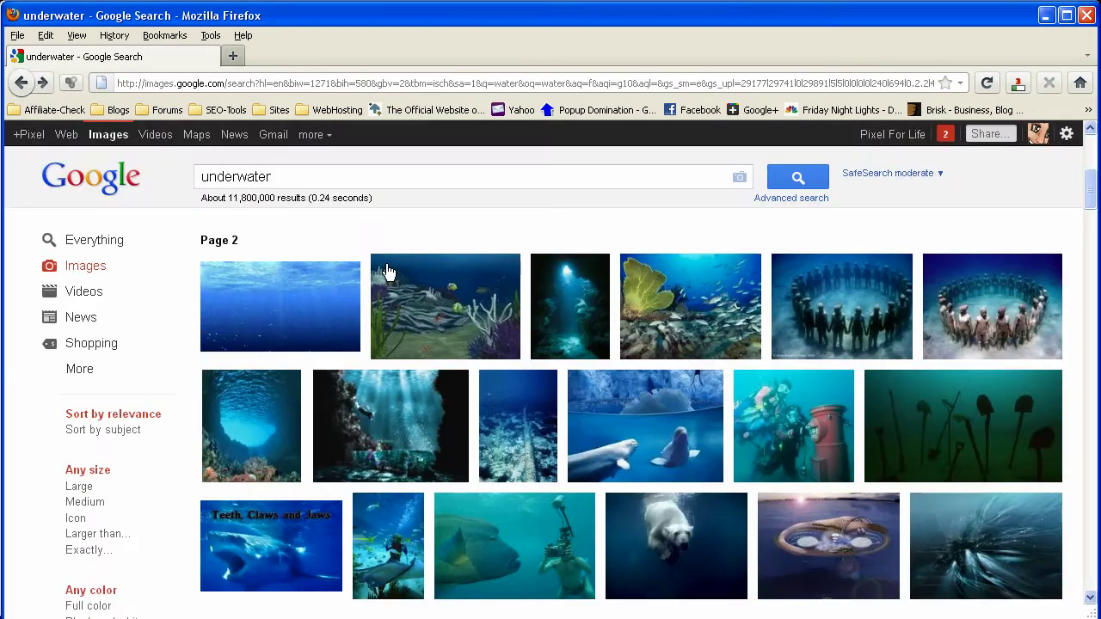
drag(305, 179, 47, 178)
text(sky)
key(Return)
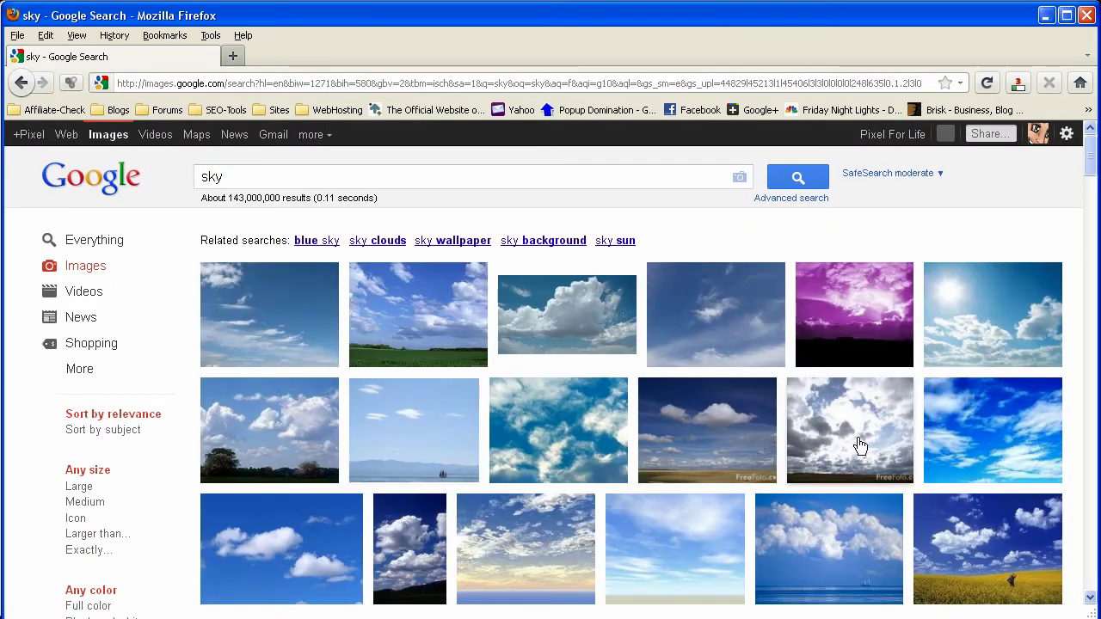
Copy the pdwallpaper.blogspot.com sky image with the yellow field and paste it into the Photoshop document, aligned to the canvas's upper-left corner.
scroll(890, 447, down, 2)
click(1015, 486)
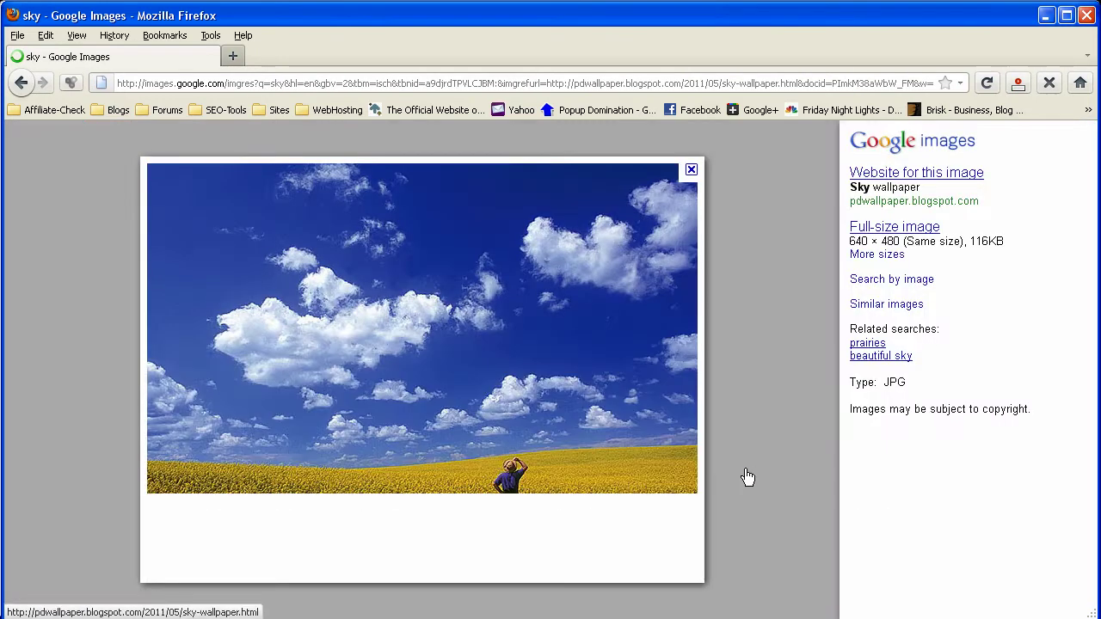
right_click(451, 401)
click(481, 427)
key(alt+Tab)
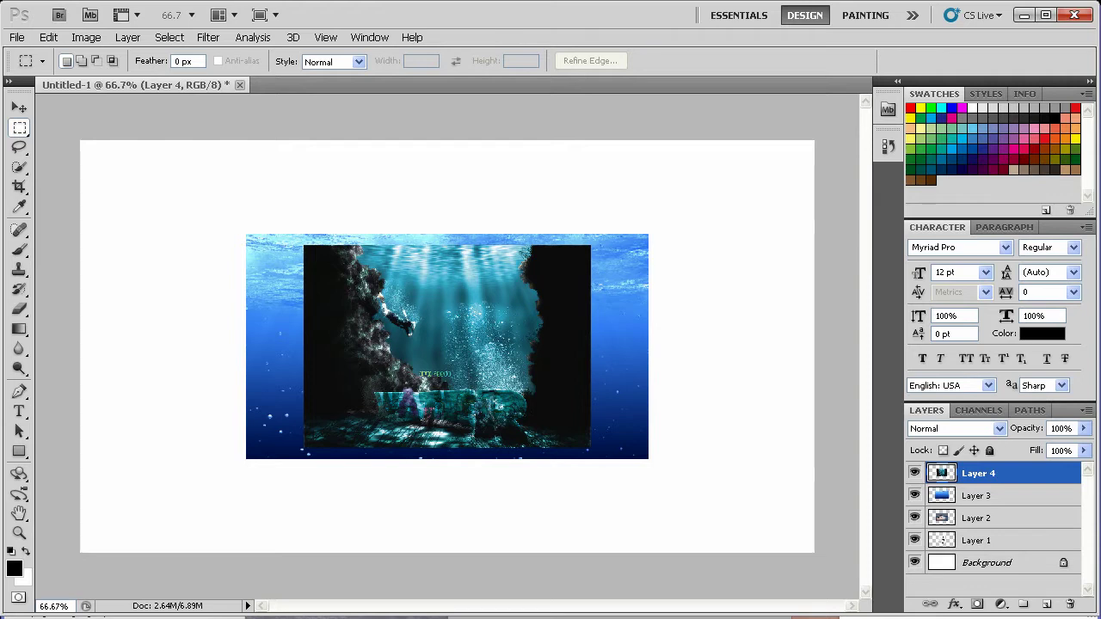
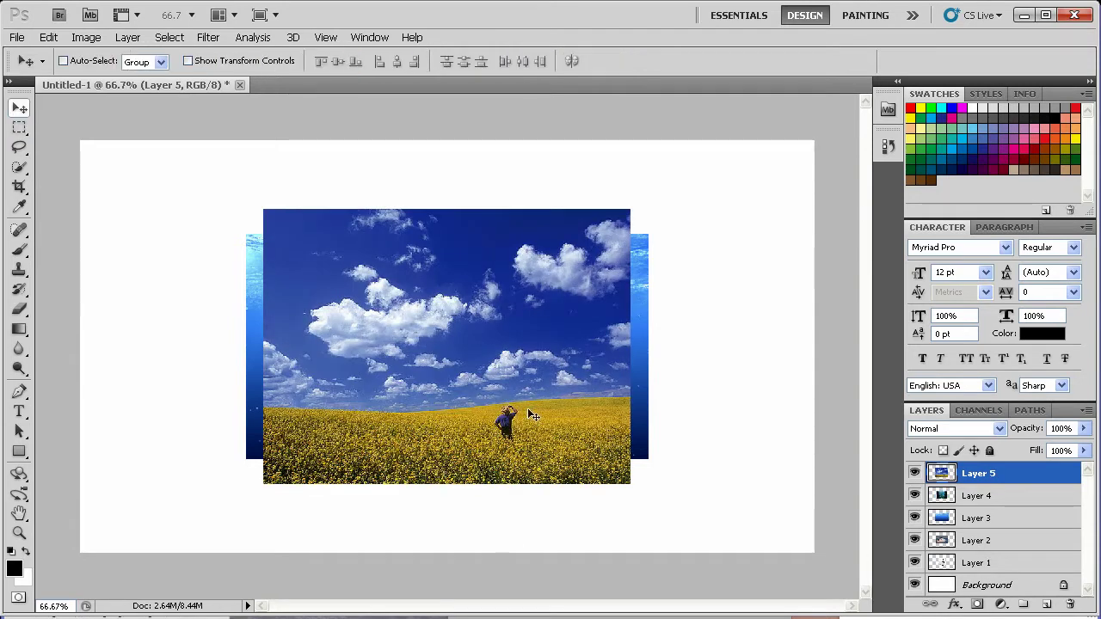
drag(512, 416, 328, 348)
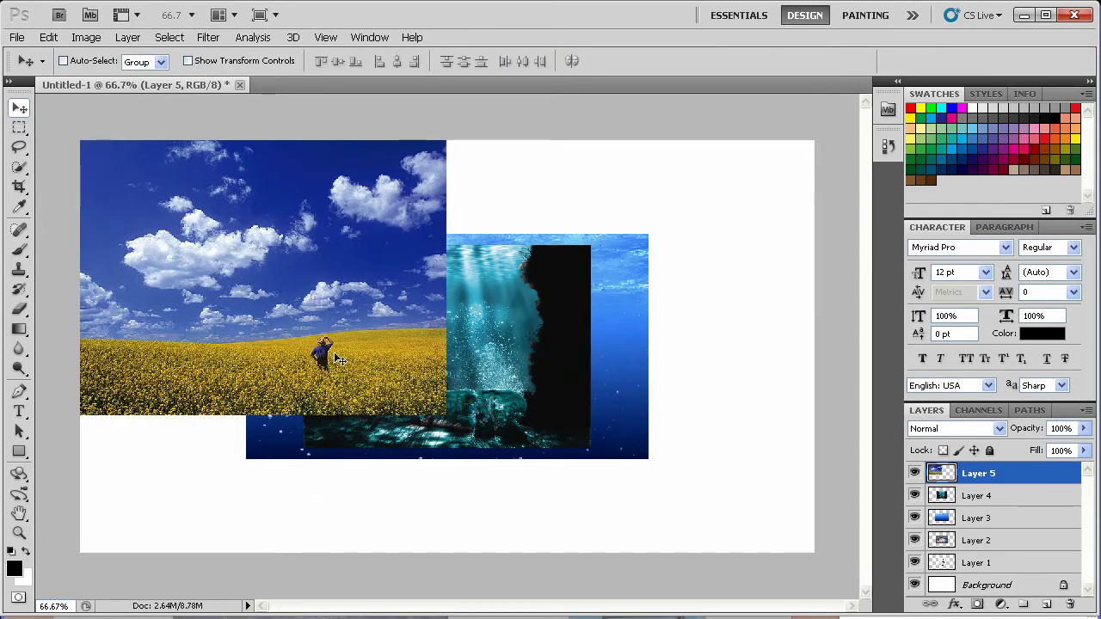
key(ctrl+t)
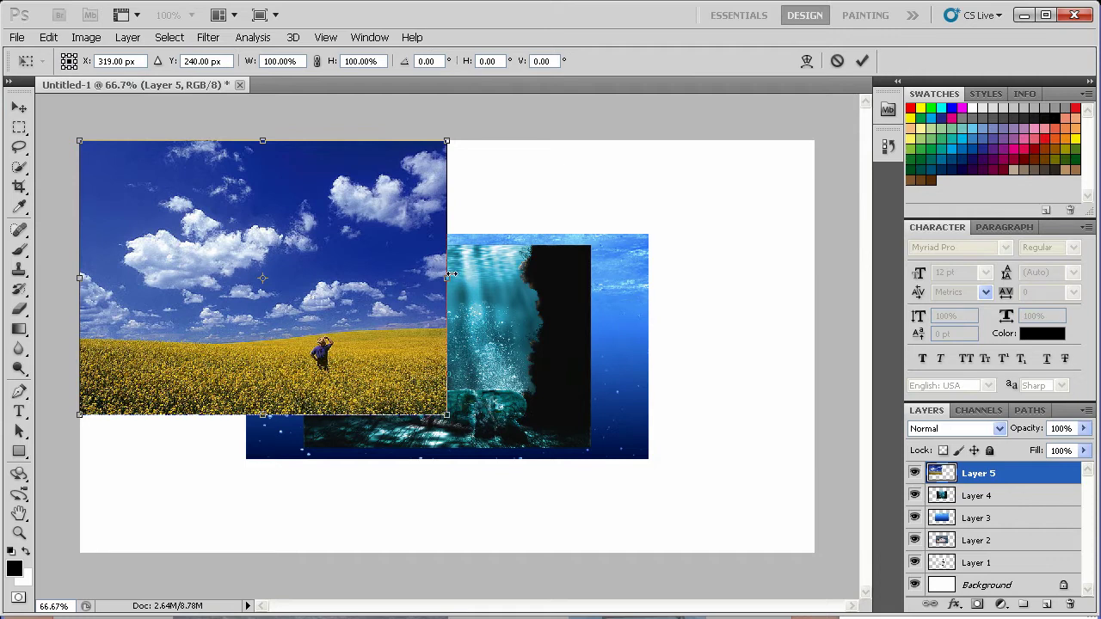
drag(444, 280, 502, 285)
key(Escape)
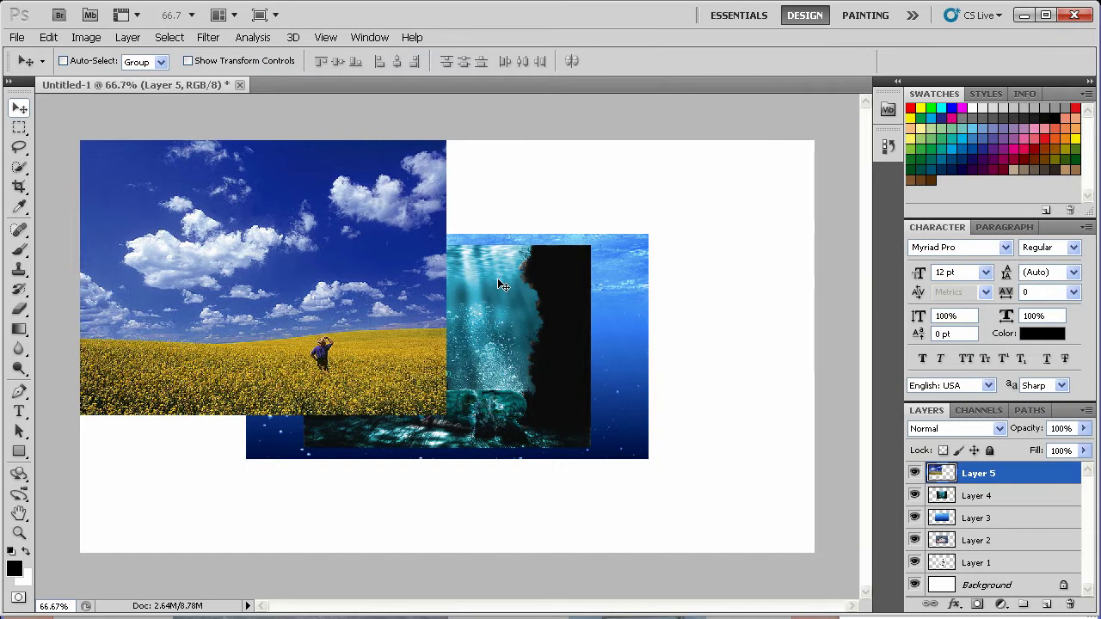
Extend the sky image across the full canvas width with a horizontally flipped duplicate beside it, merged into one layer.
drag(1032, 478, 1044, 602)
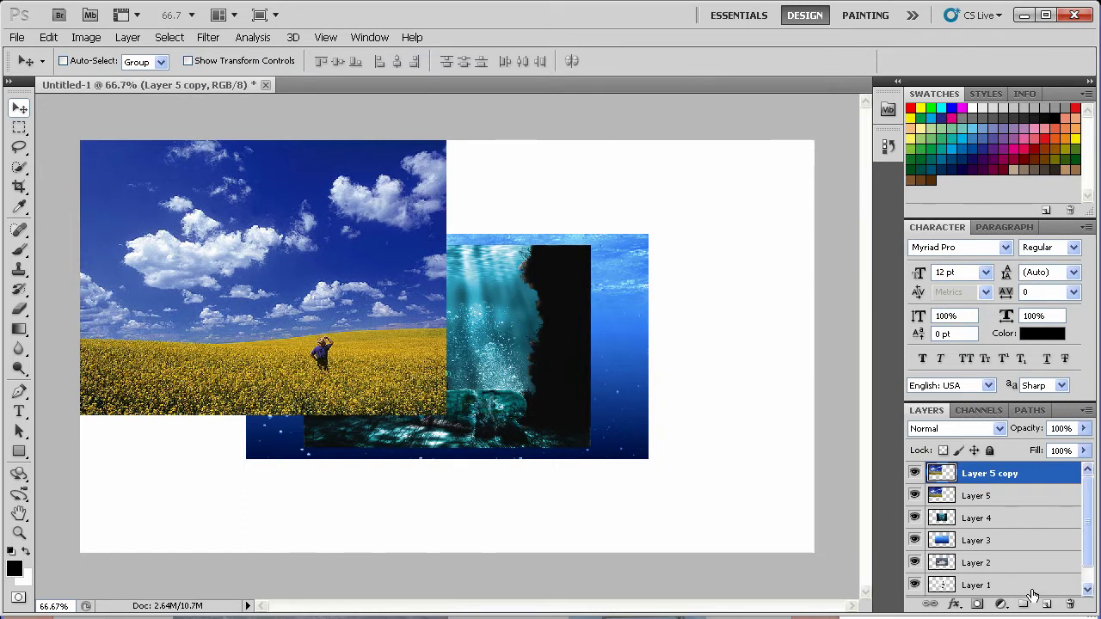
drag(252, 383, 620, 379)
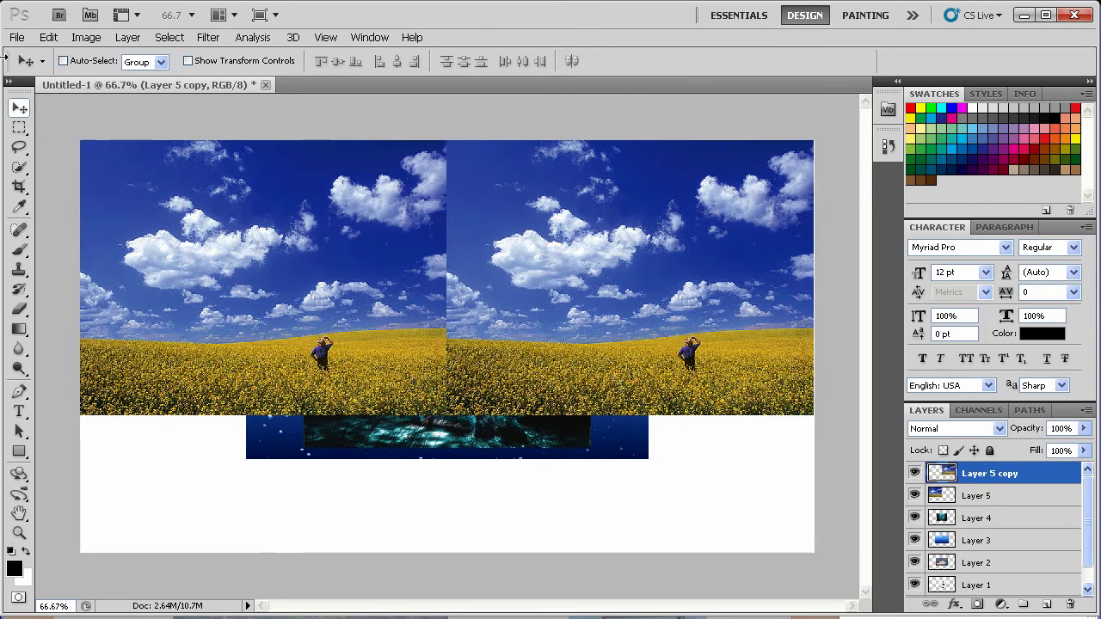
click(49, 37)
mouse_move(137, 342)
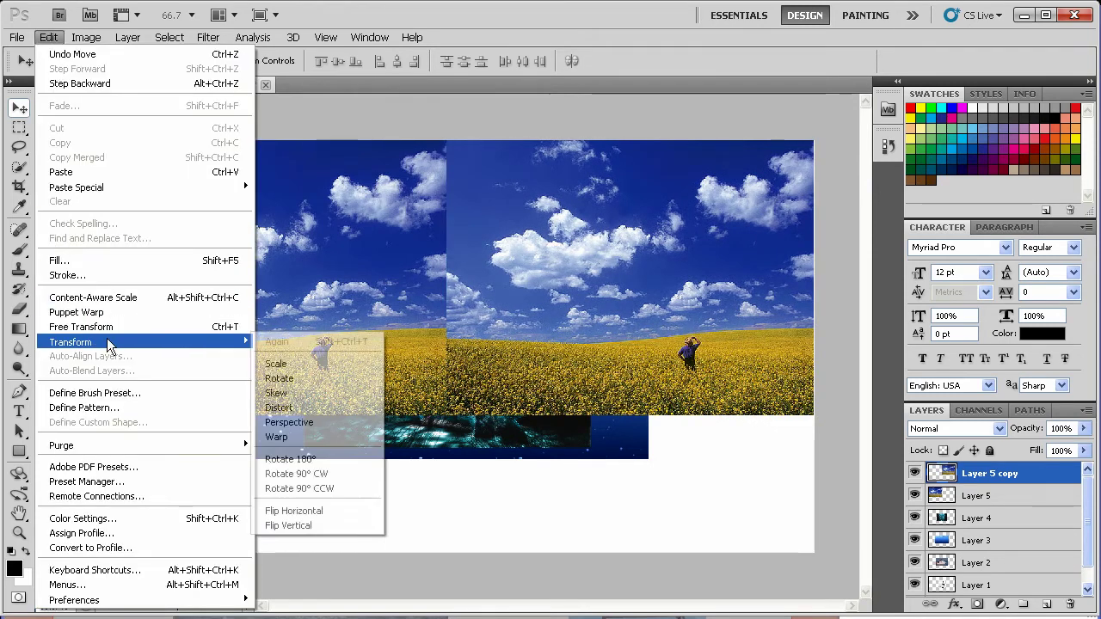
click(327, 511)
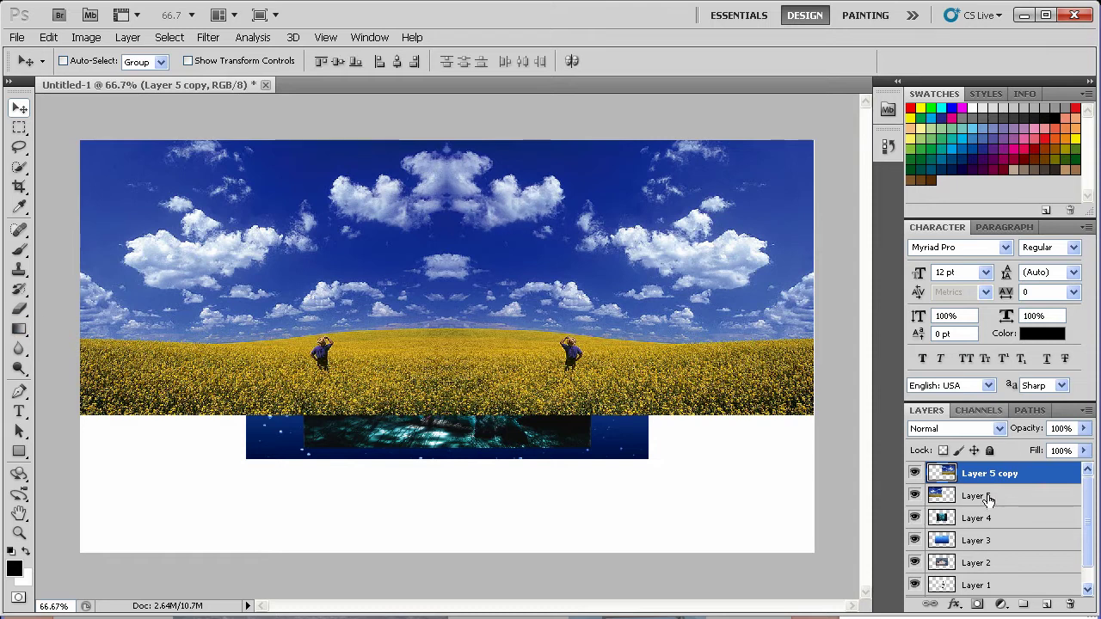
key(ctrl+e)
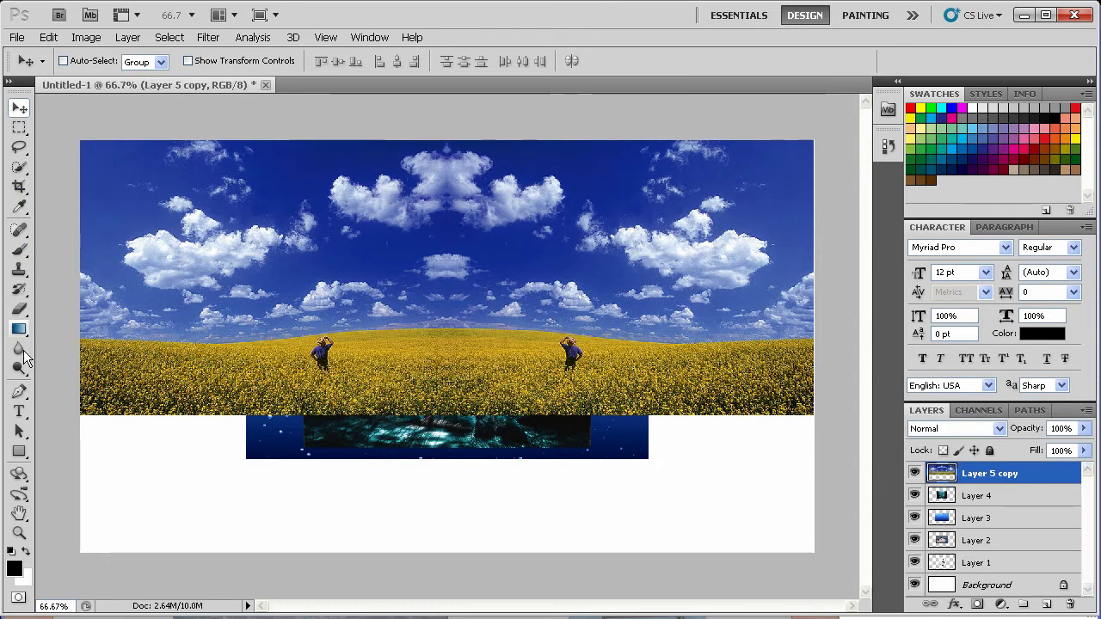
Cover the right half of the mirrored cloud at the sky's upper centre with plain blue sky patches, using a 5 px feathered lasso.
click(20, 149)
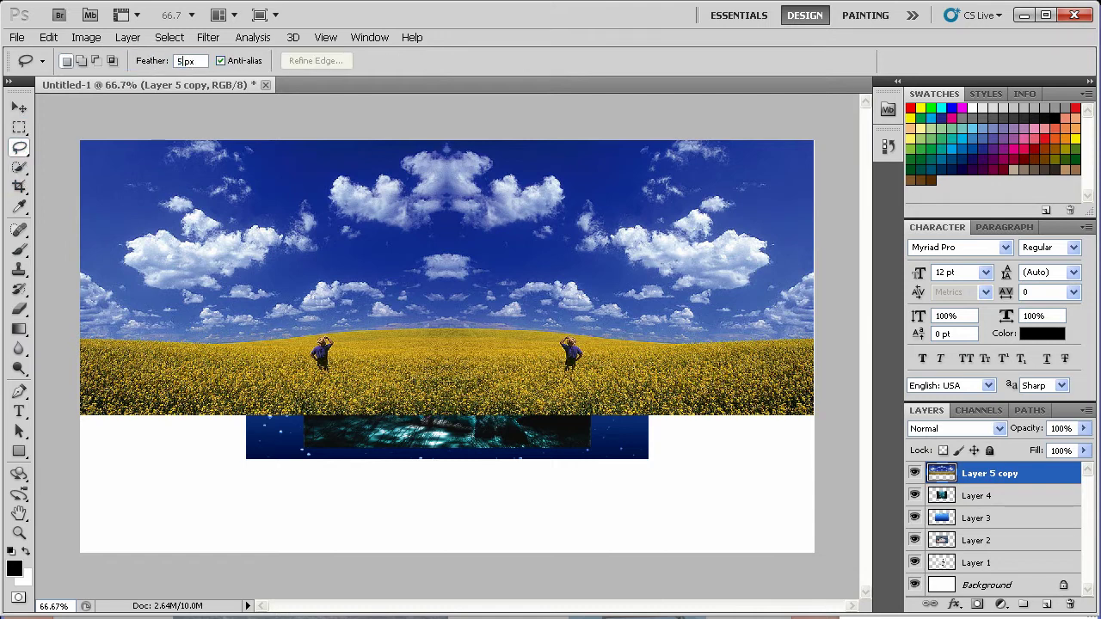
mouse_move(577, 147)
mouse_down()
mouse_move(598, 191)
mouse_move(615, 159)
mouse_move(514, 171)
mouse_move(462, 200)
mouse_move(465, 215)
mouse_move(498, 226)
mouse_up()
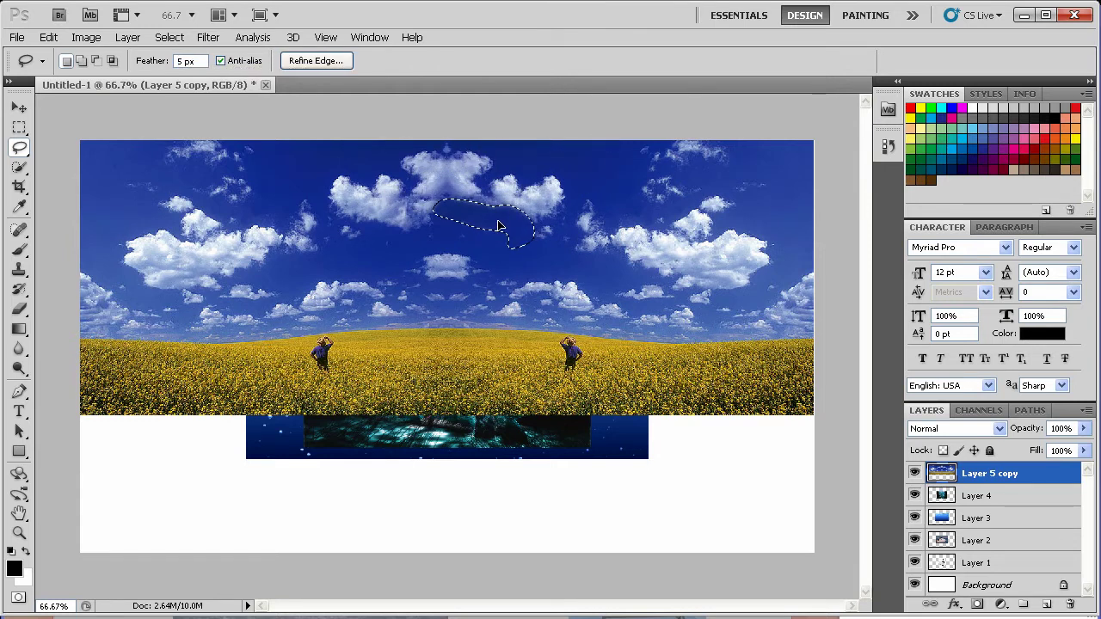
mouse_move(602, 143)
mouse_down()
mouse_move(605, 179)
mouse_move(564, 167)
mouse_move(486, 208)
mouse_move(535, 207)
mouse_move(535, 222)
mouse_move(568, 203)
mouse_move(517, 194)
mouse_move(493, 242)
mouse_up()
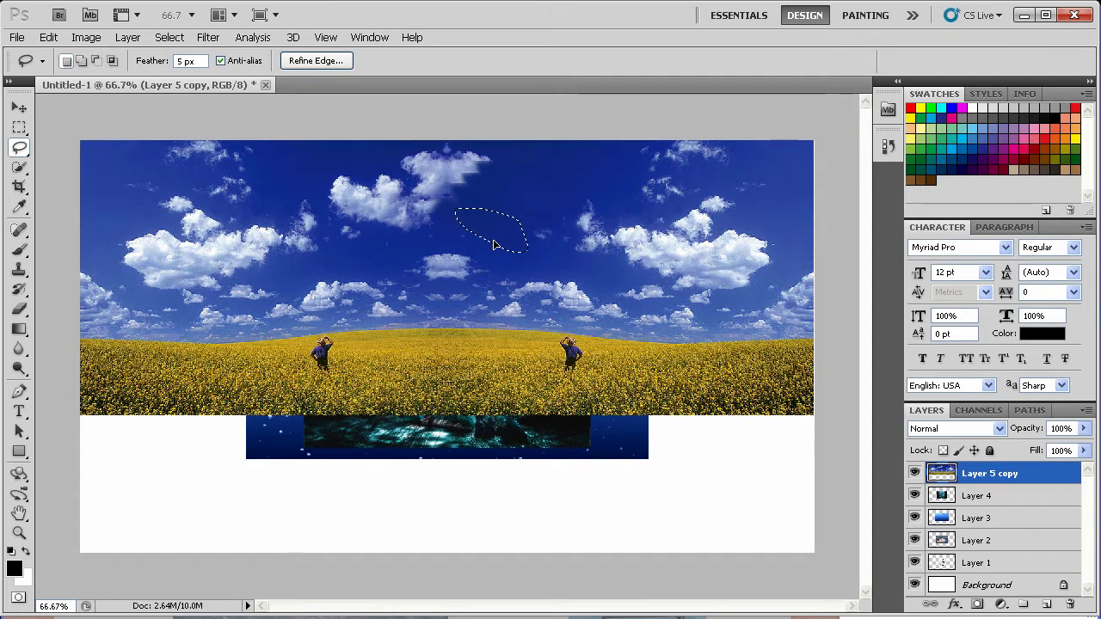
key(ctrl+d)
Soften the cut edge of the upper-centre cloud with the Blur tool at 69 px, raising the strength to 100%.
click(18, 350)
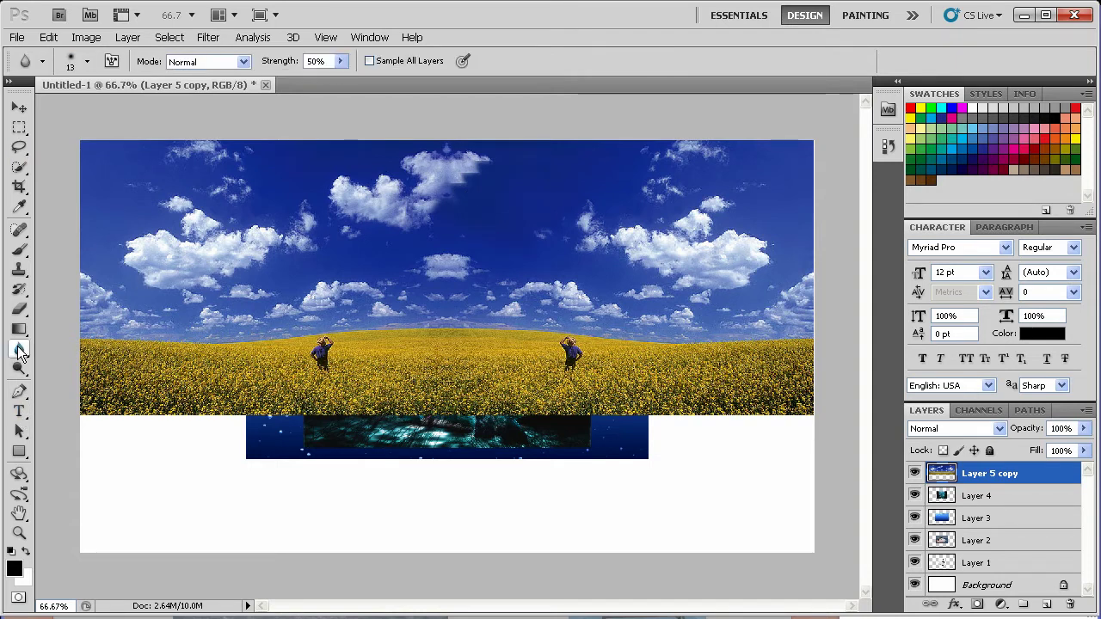
right_click(482, 176)
drag(501, 202, 538, 207)
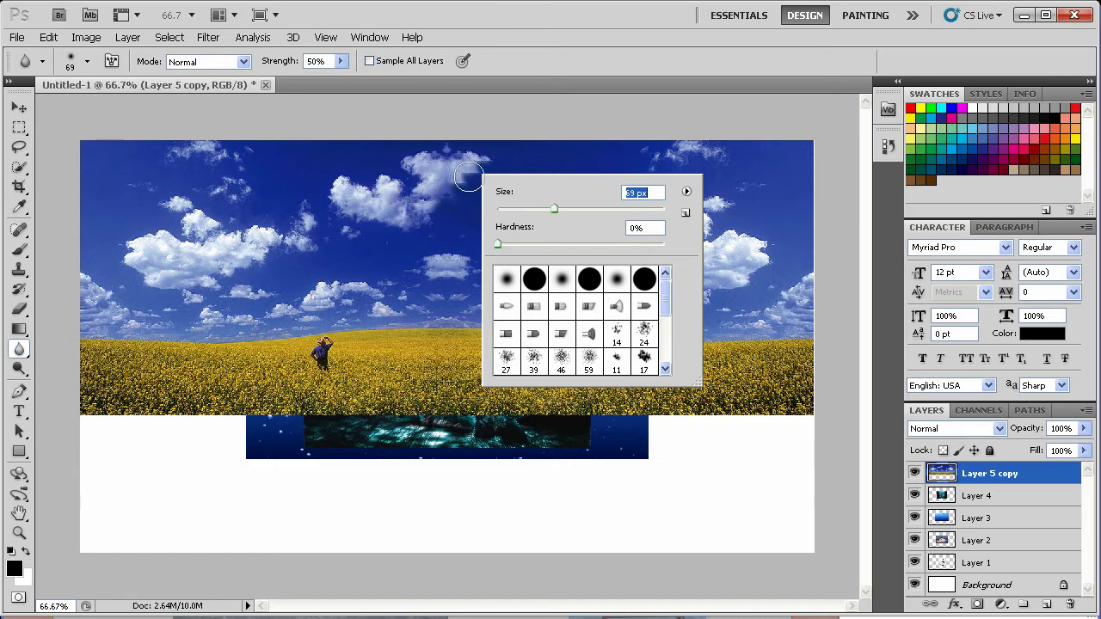
key(Return)
drag(463, 168, 455, 200)
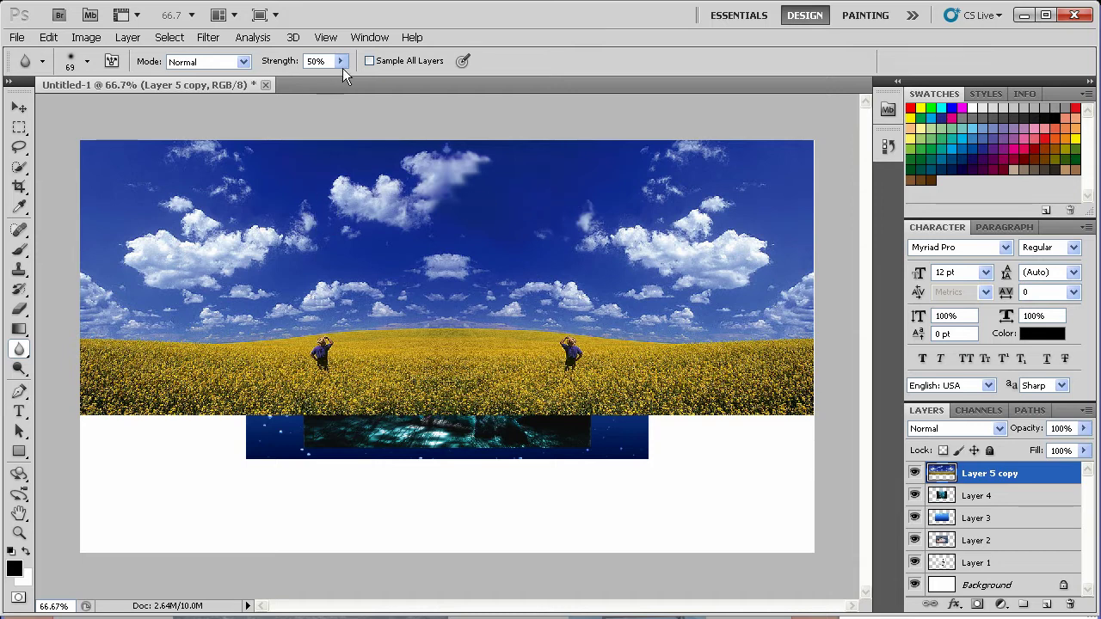
click(475, 166)
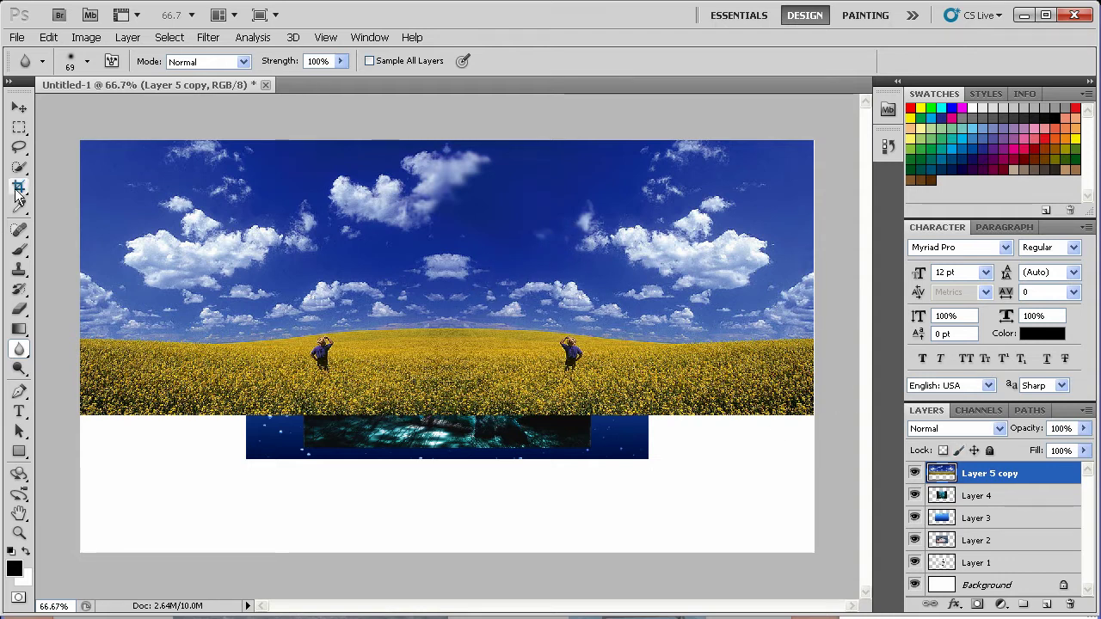
Select the yellow field below the horizon with a full-width rectangular marquee, delete it from the sky layer and clear the selection.
click(20, 128)
drag(78, 328, 817, 555)
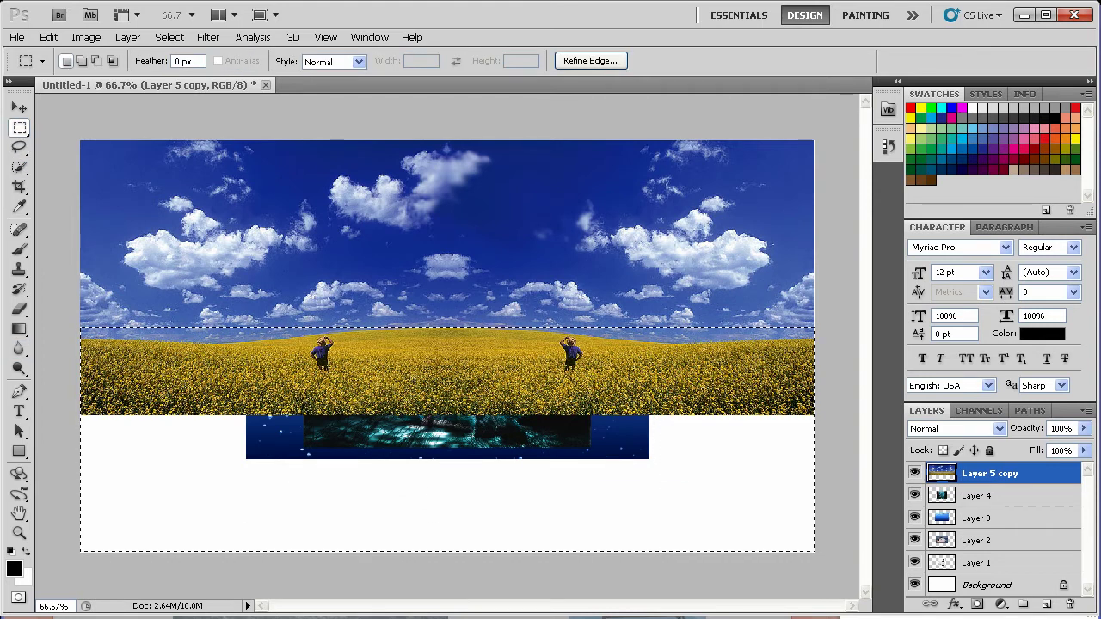
key(Delete)
key(ctrl+d)
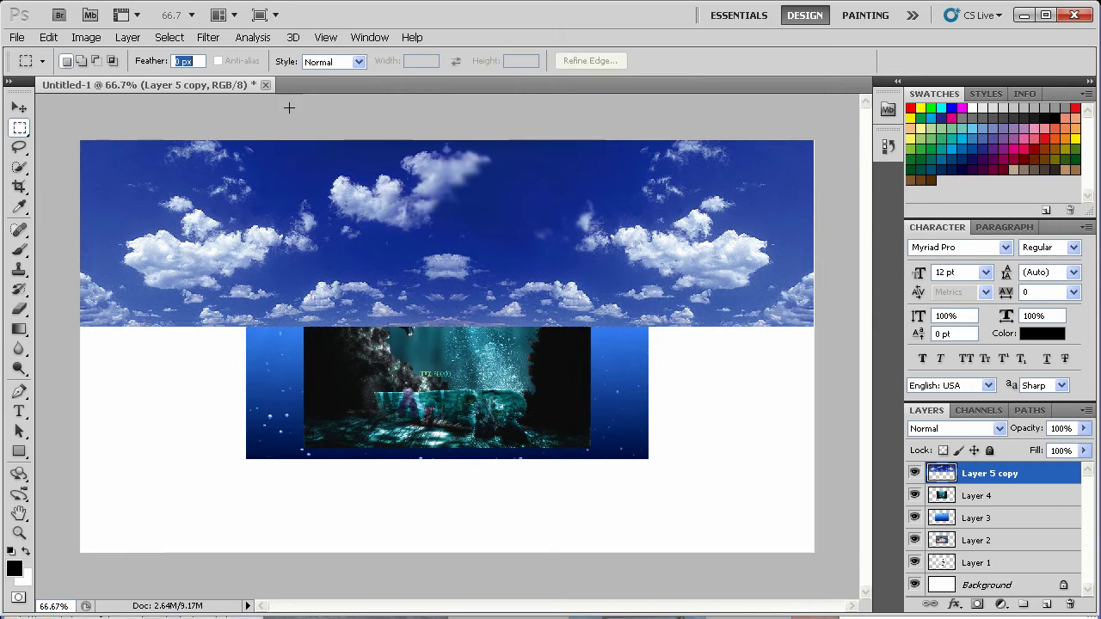
Blur the lower edge of the sky across its full width with the Blur tool.
click(20, 348)
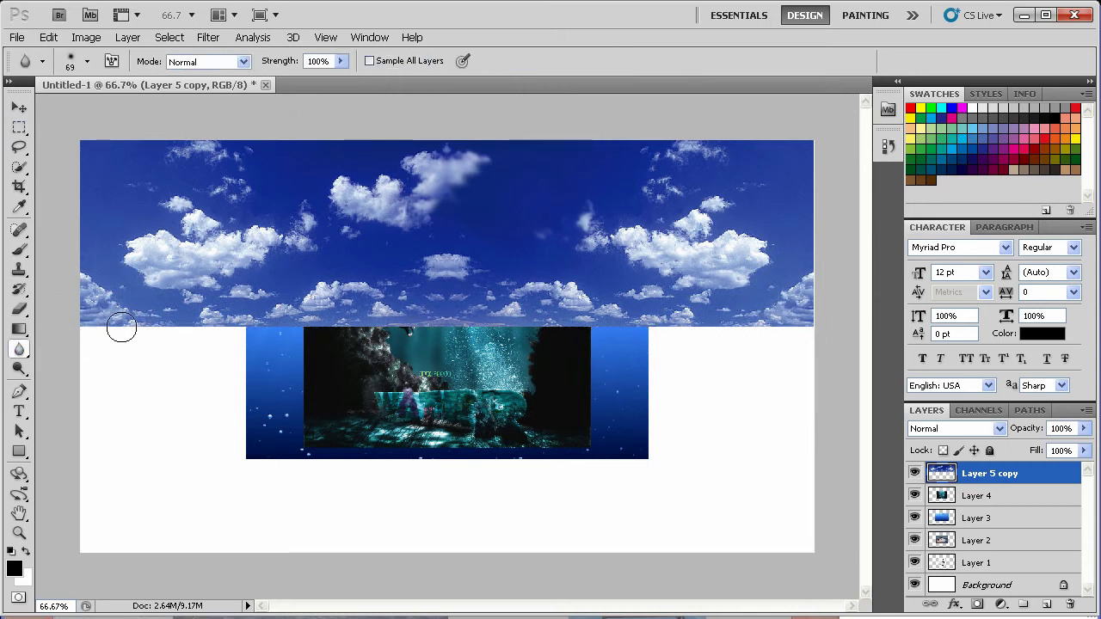
mouse_move(121, 328)
mouse_down()
mouse_move(65, 326)
mouse_move(429, 335)
mouse_up()
mouse_move(518, 338)
mouse_down()
mouse_move(845, 326)
mouse_move(833, 306)
mouse_move(748, 301)
mouse_up()
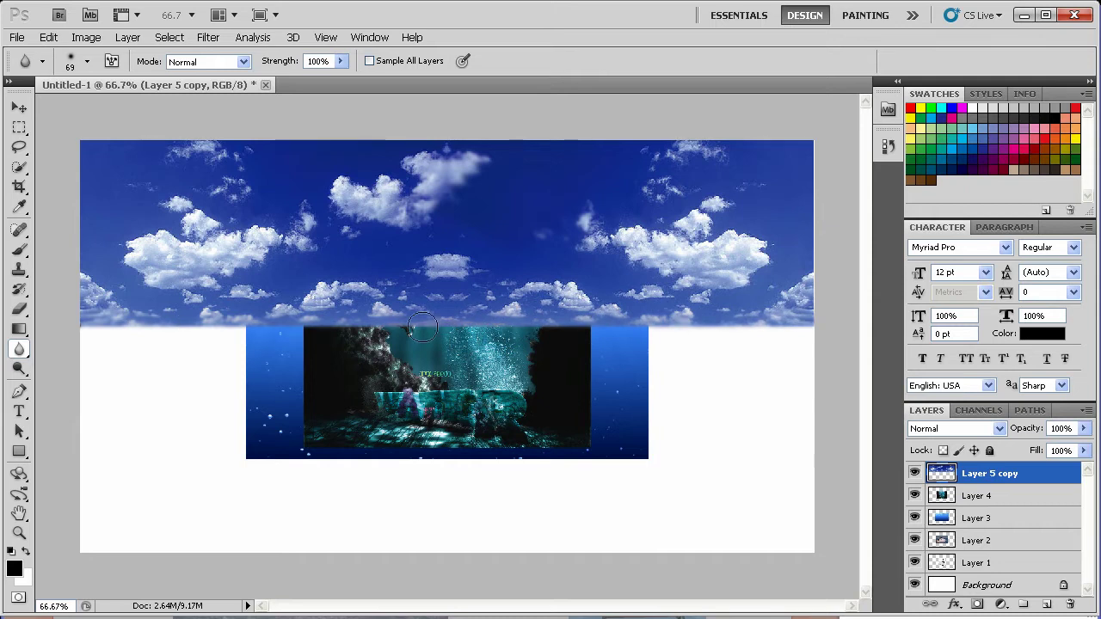
Hide the sky layer and move the dark rocky underwater image on Layer 4 to the canvas's lower-left corner.
click(915, 474)
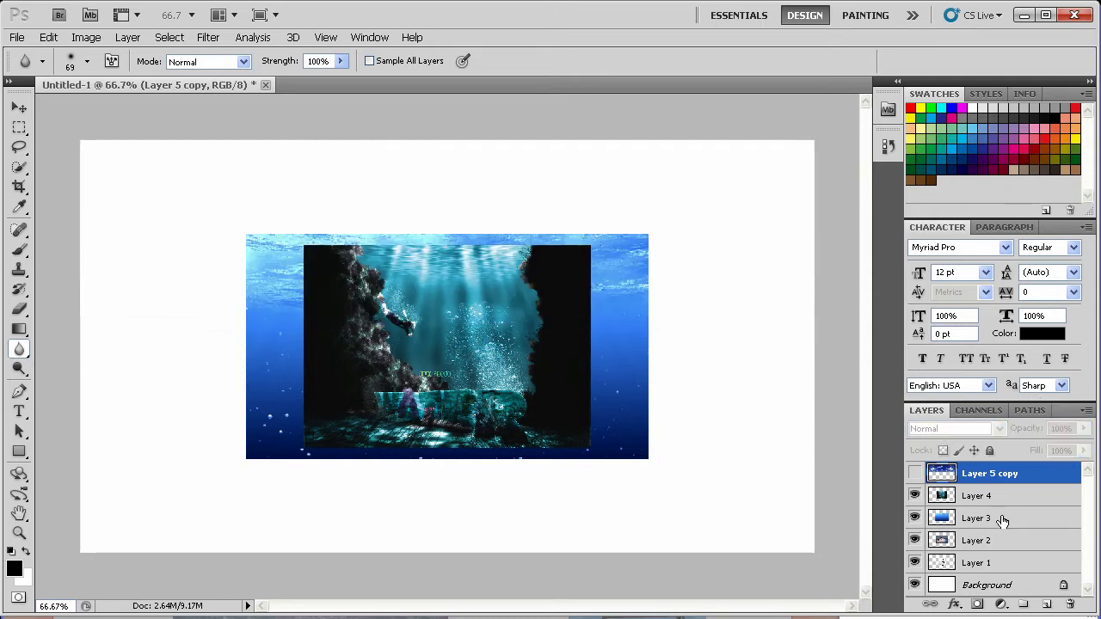
click(980, 496)
key(v)
drag(459, 345, 245, 442)
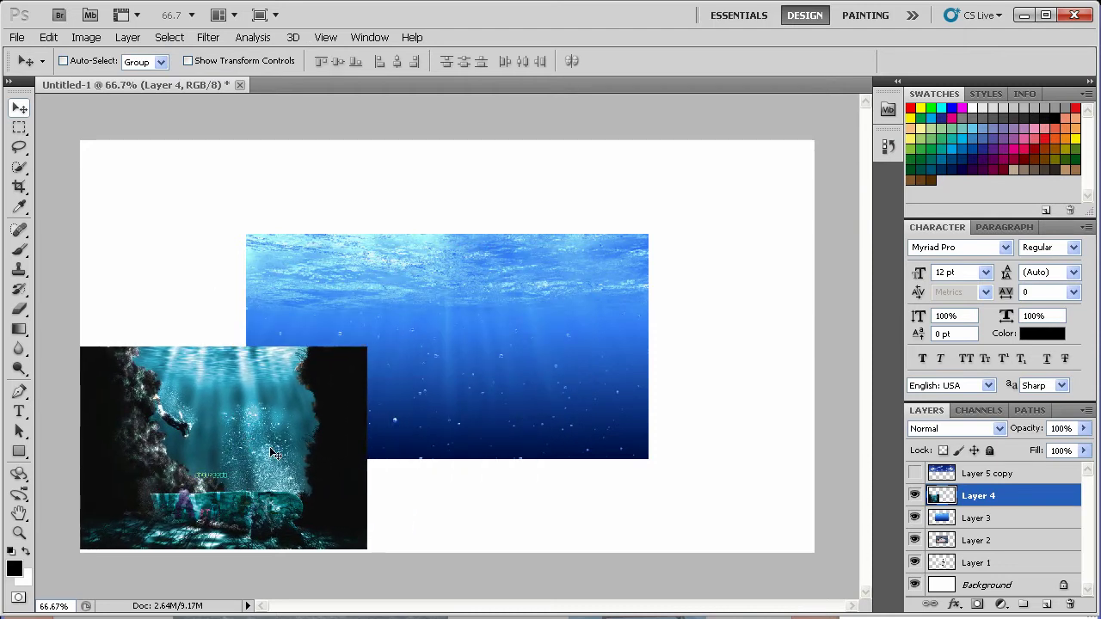
Align Layer 4 with the canvas's bottom edge and scale it to about 137.77% width and 89.83% height.
key(ctrl+t)
key(Down)
key(Down)
key(Down)
key(Down)
key(Down)
key(Down)
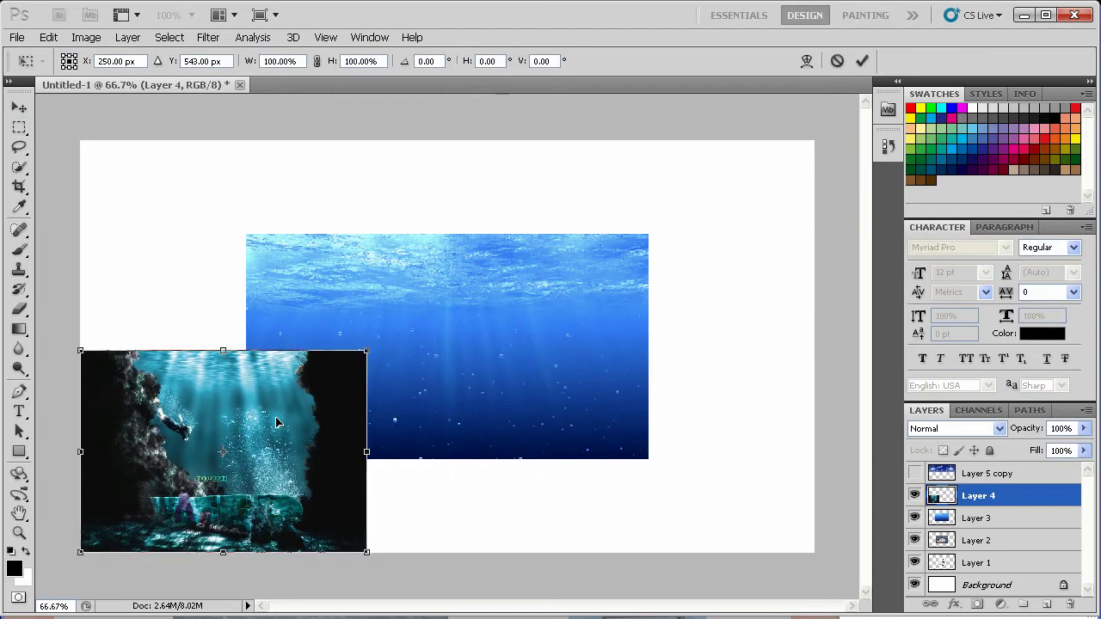
drag(366, 351, 476, 369)
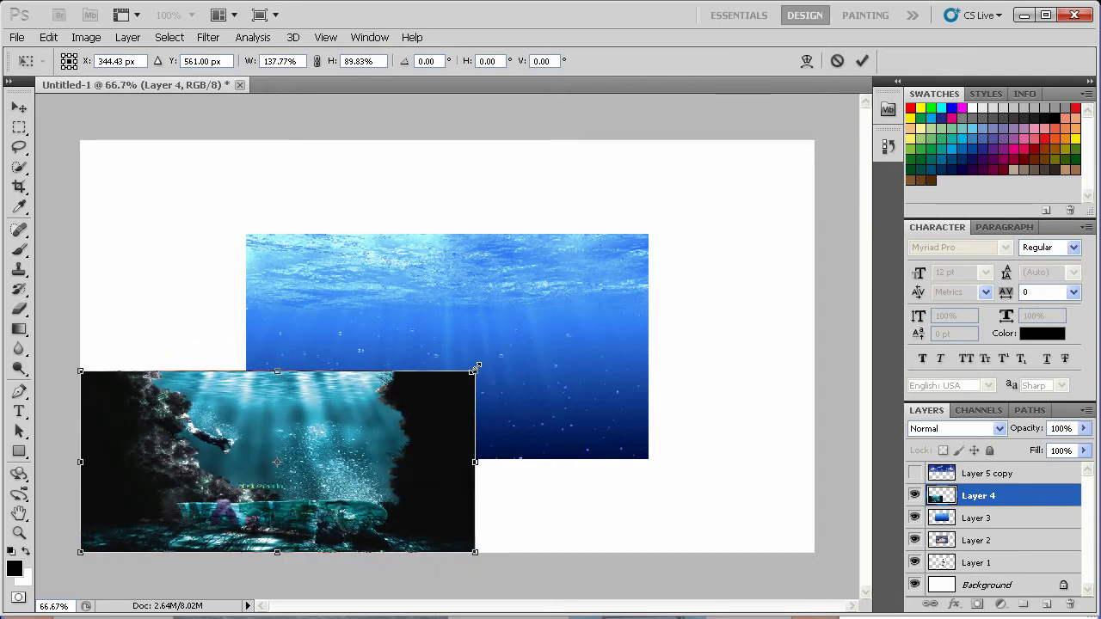
key(Return)
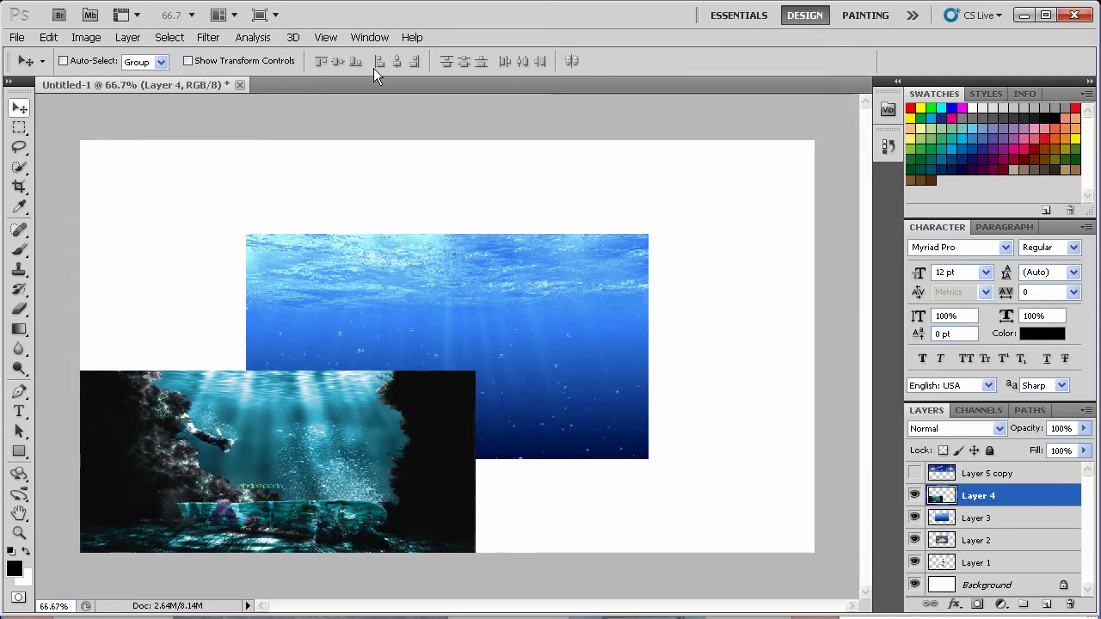
Duplicate Layer 4, flip the copy horizontally and move it to the canvas's lower-right corner.
key(ctrl+j)
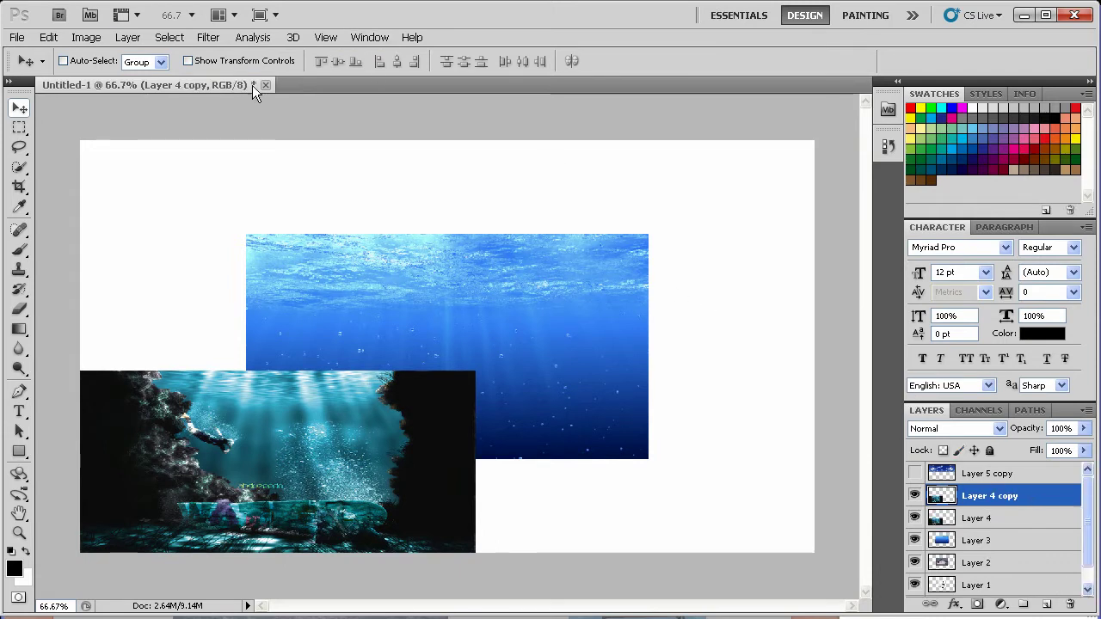
click(48, 37)
mouse_move(136, 347)
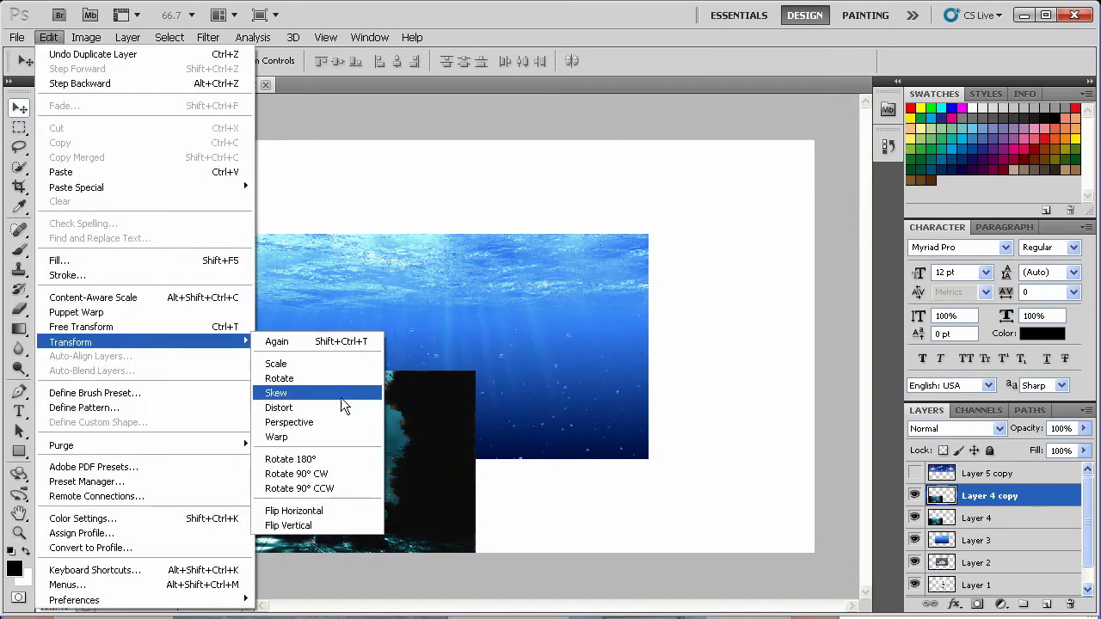
click(339, 509)
drag(318, 445, 681, 472)
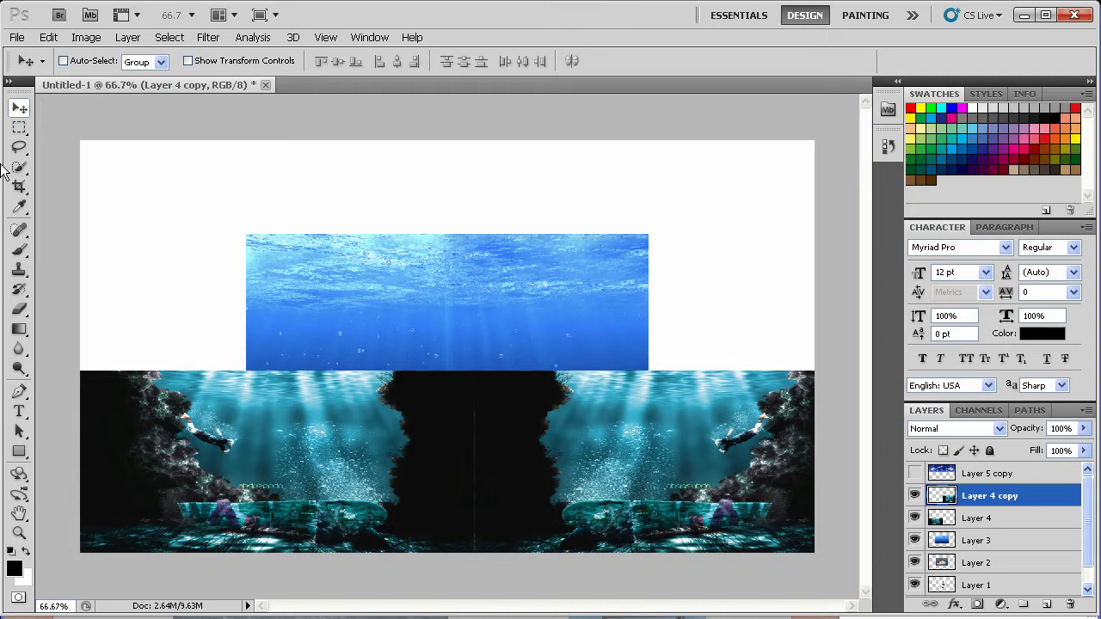
Trim the inner edge of Layer 4 copy and shift it left to close the central seam, merging the copy with Layer 4.
click(19, 127)
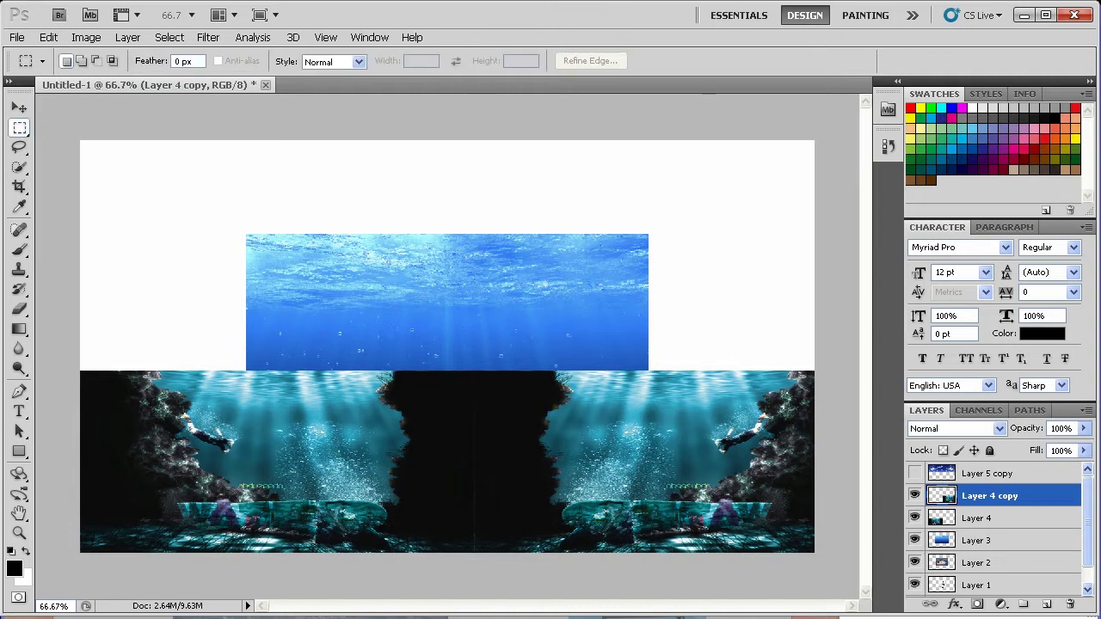
drag(483, 313, 393, 553)
key(Delete)
key(ctrl+d)
key(v)
drag(573, 471, 565, 471)
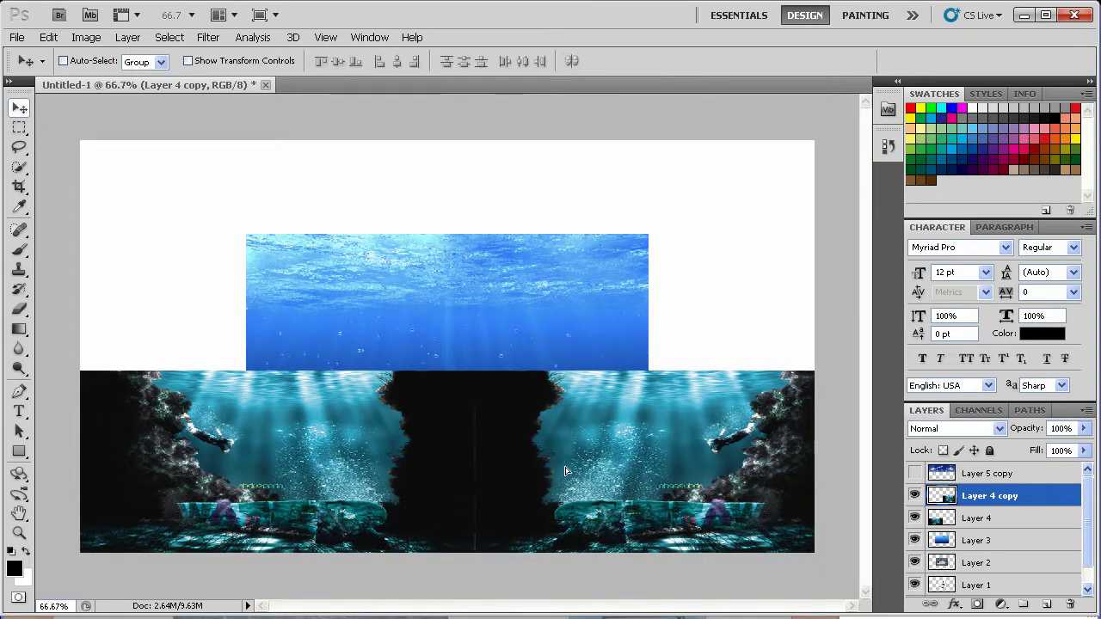
key(Left)
key(Left)
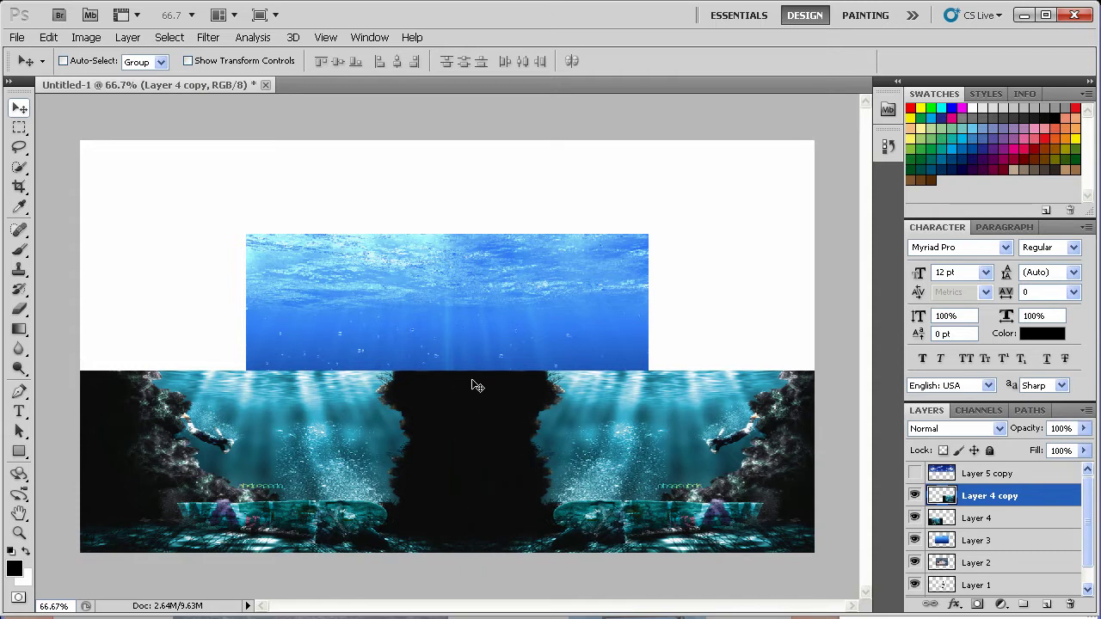
shift+click(993, 519)
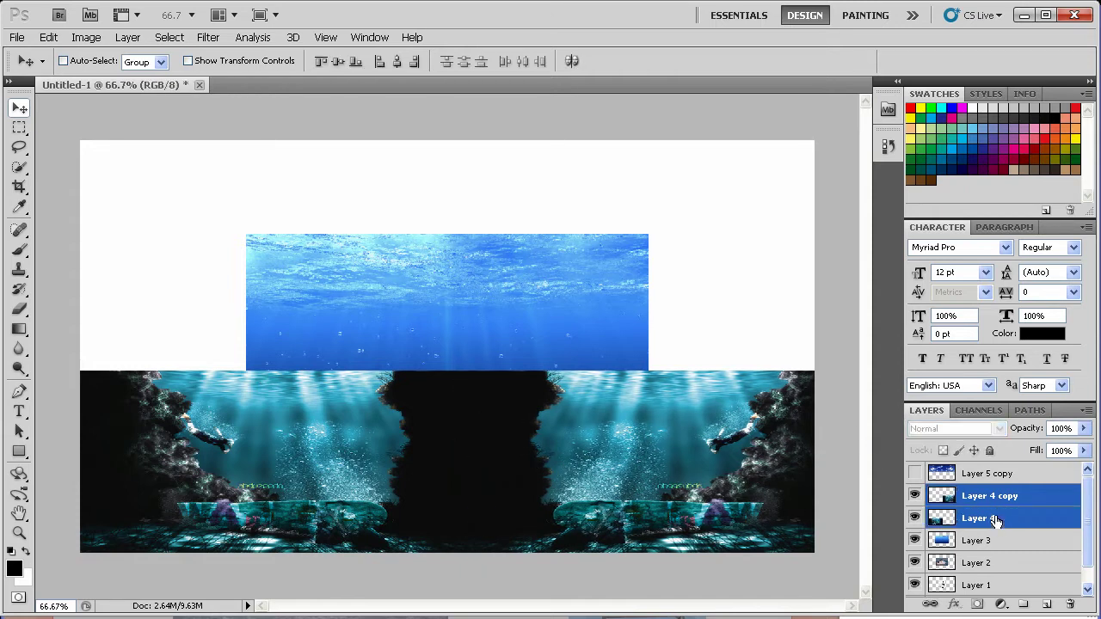
key(ctrl+e)
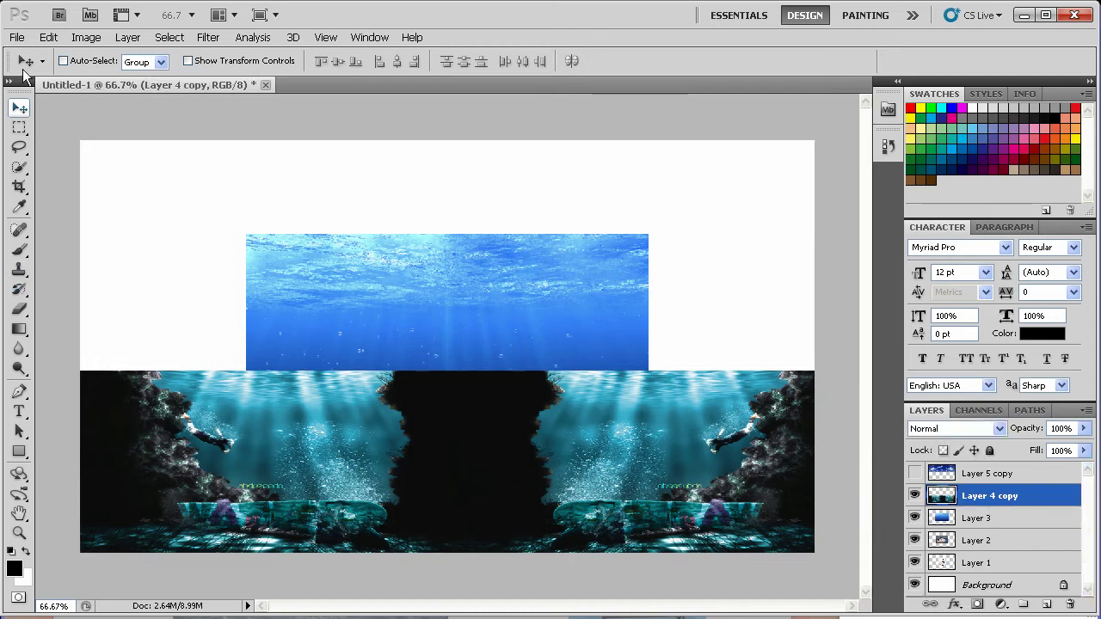
click(49, 37)
mouse_move(74, 342)
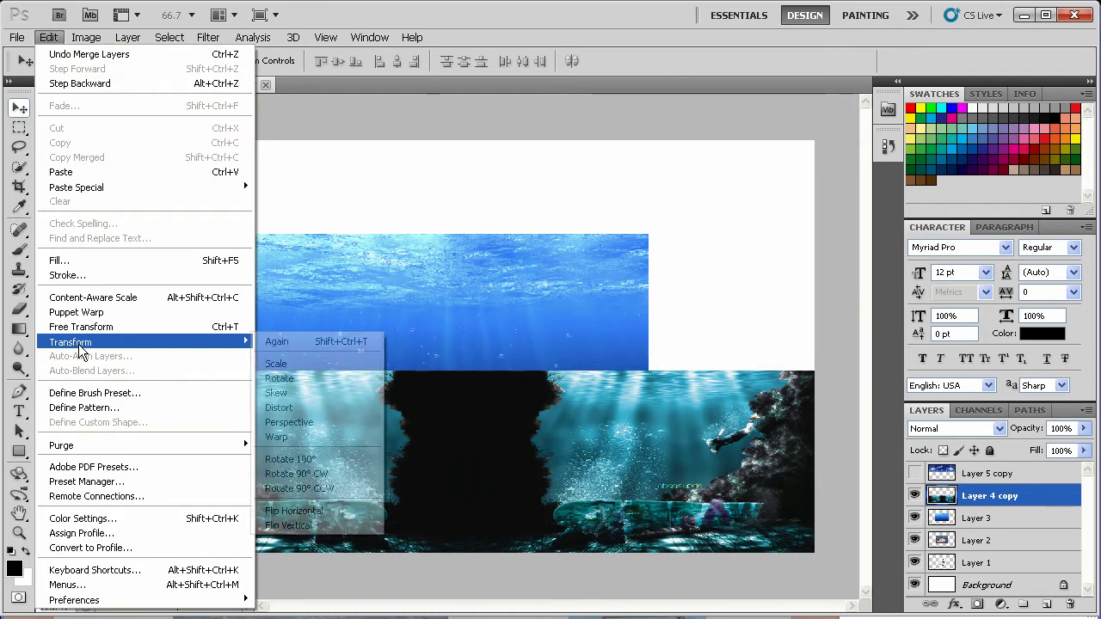
click(310, 408)
key(Return)
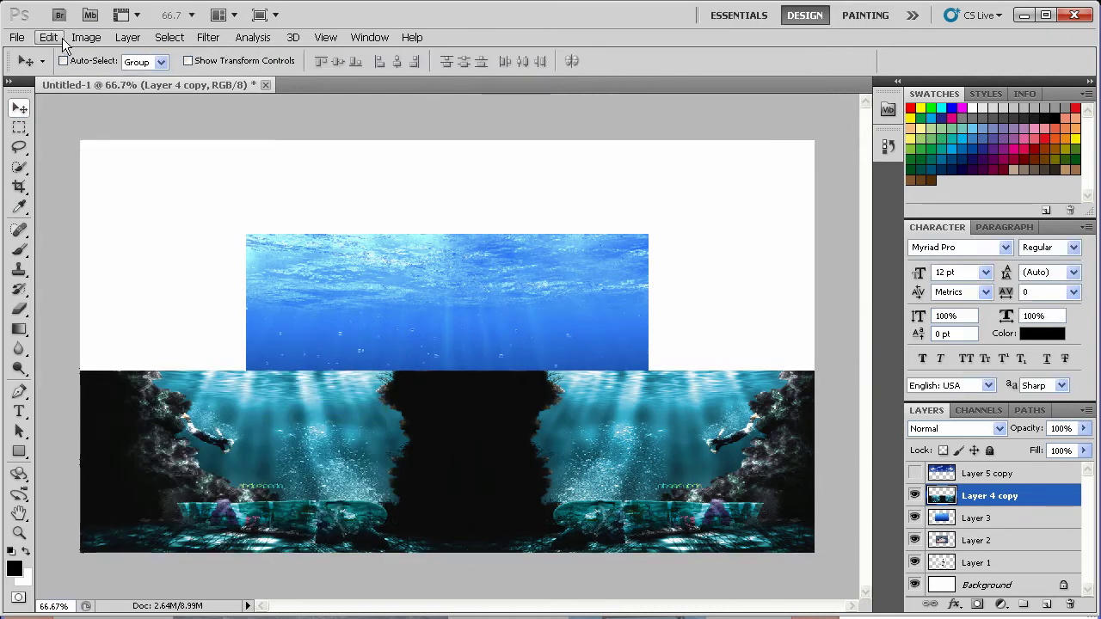
Warp the merged underwater layer, bowing its upper edge slightly downward and pulling both underwater scenes inward around the dark central rock.
click(48, 37)
mouse_move(121, 342)
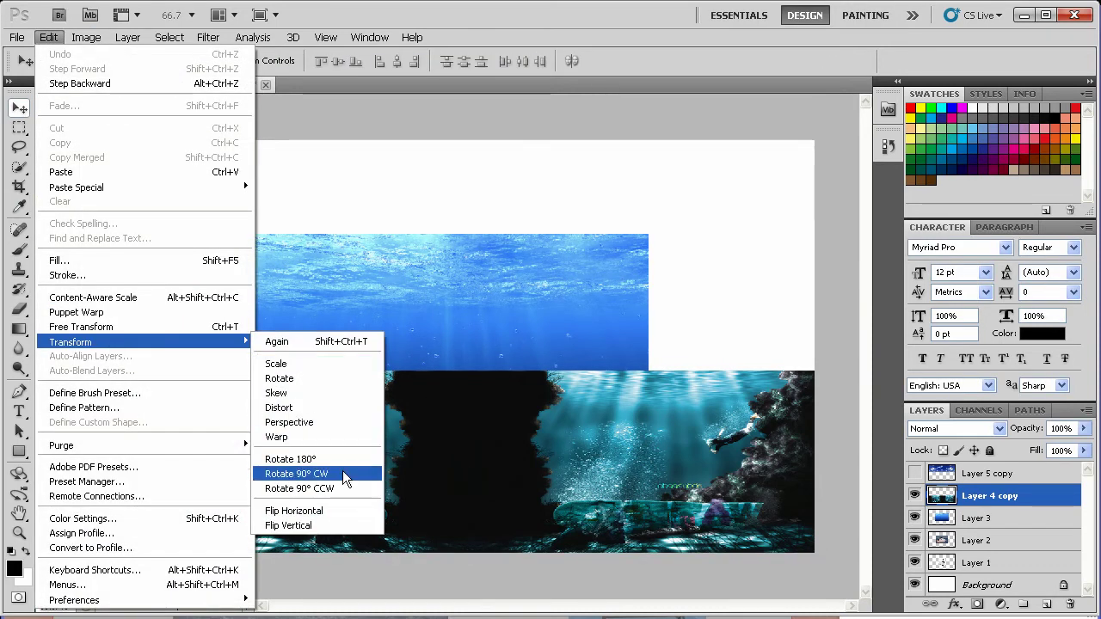
click(300, 439)
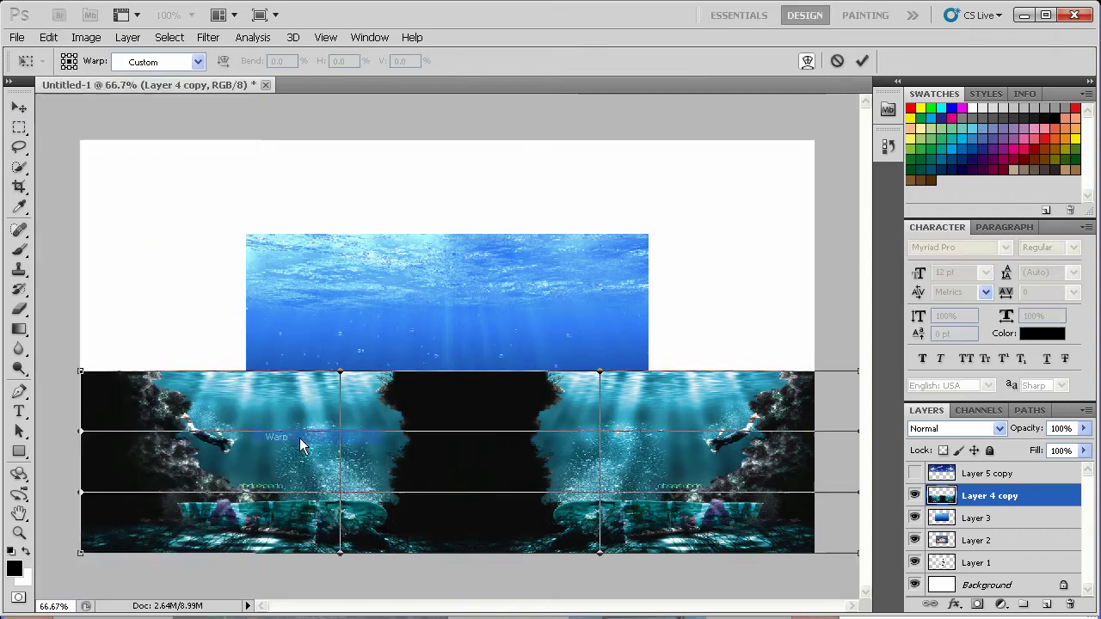
drag(602, 372, 482, 379)
key(ctrl+z)
drag(340, 375, 483, 382)
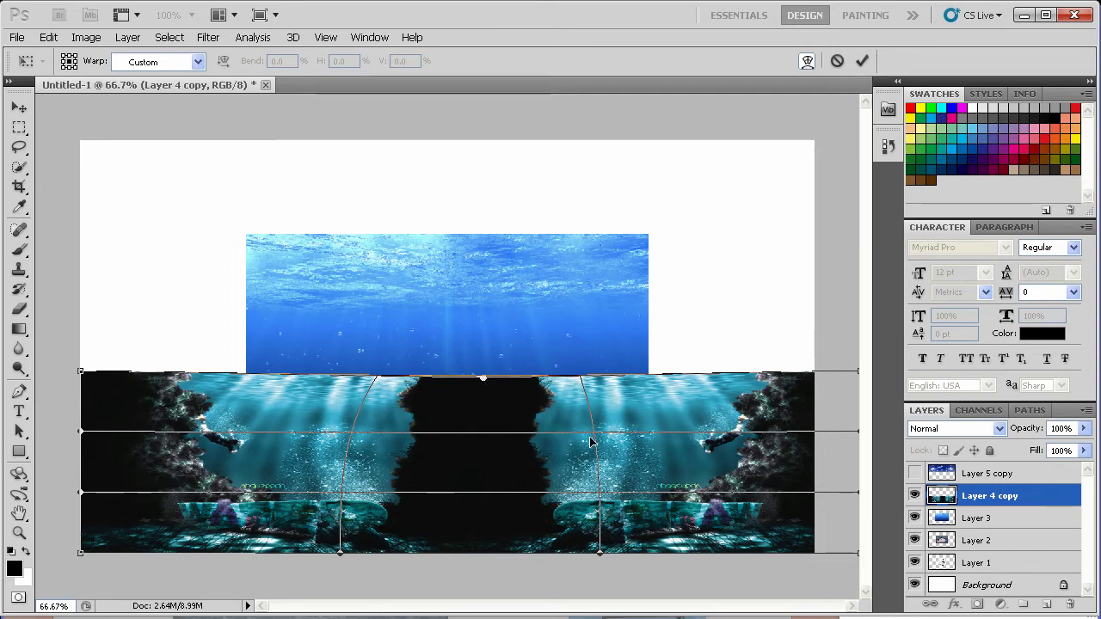
drag(593, 434, 573, 435)
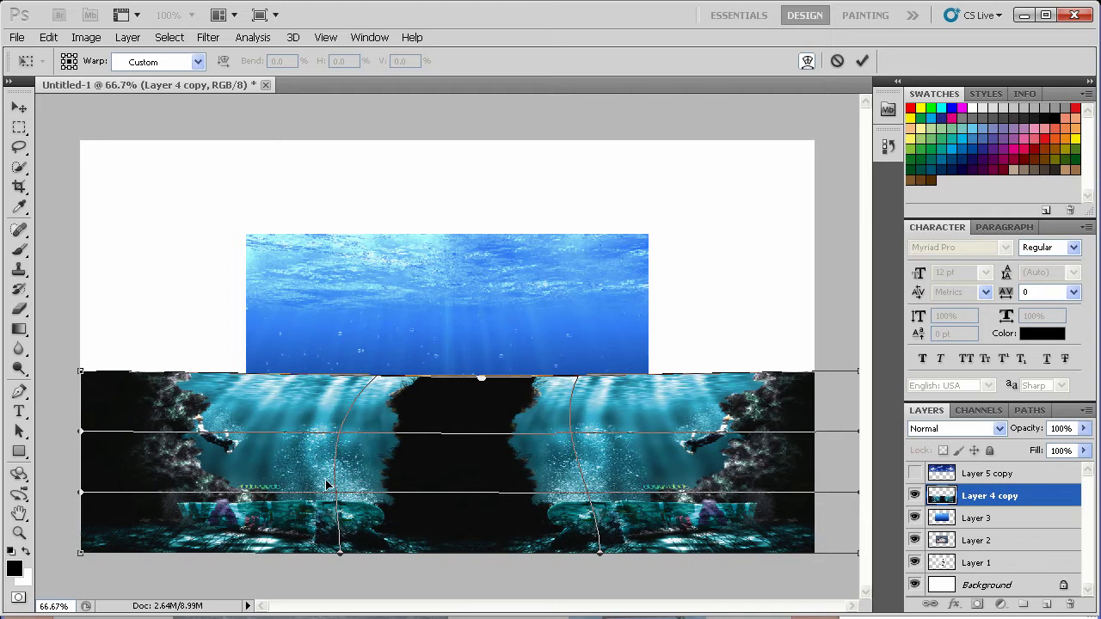
drag(333, 496, 351, 492)
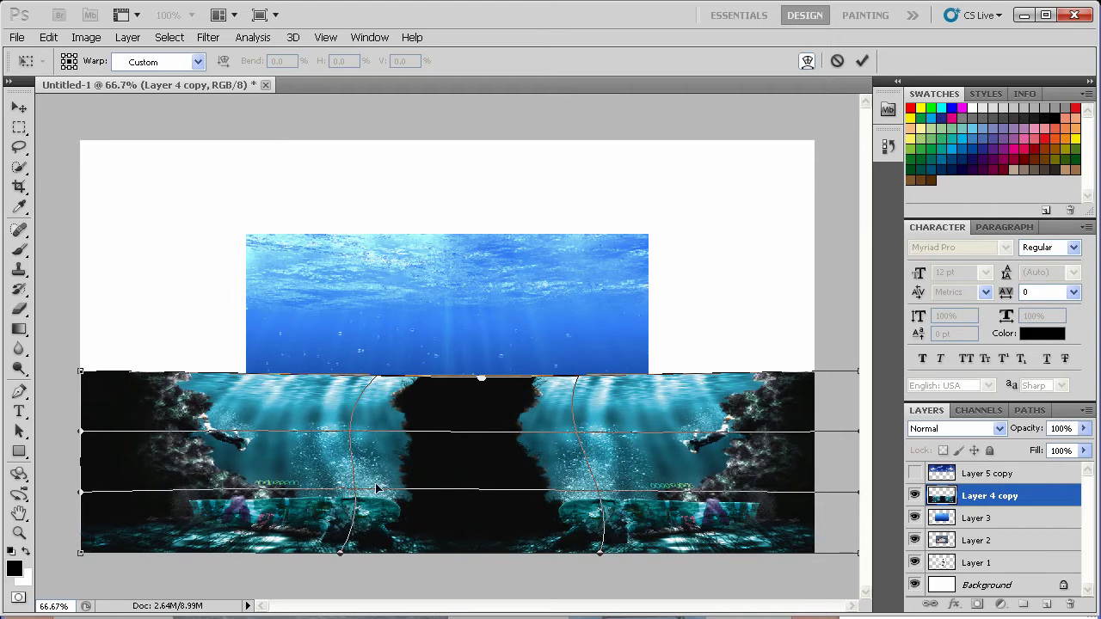
key(Return)
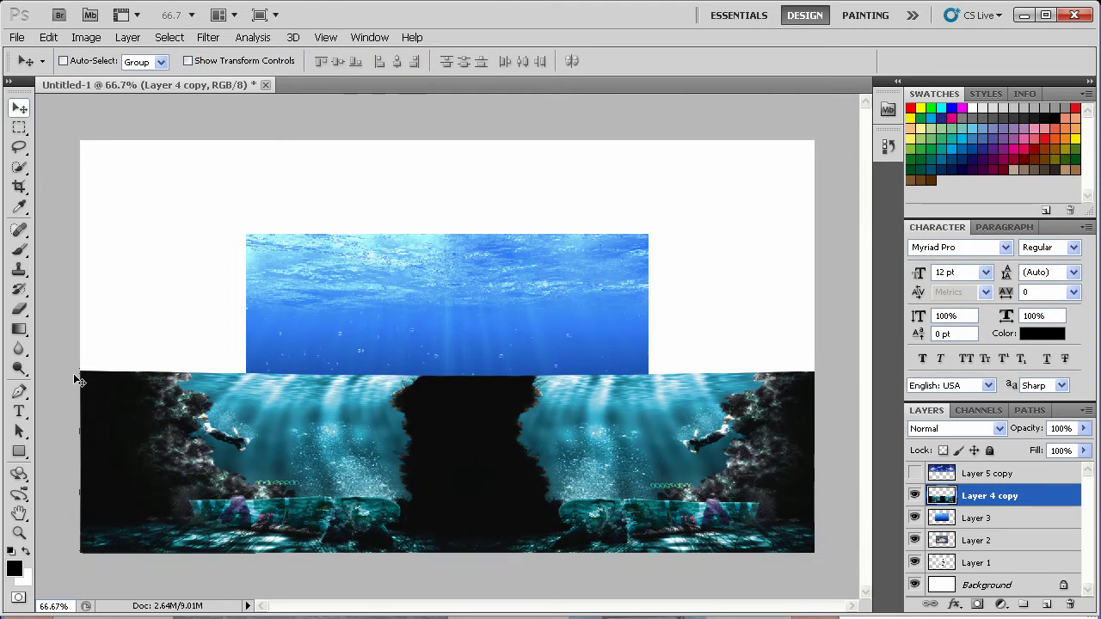
Try to retouch the leading end of the right-hand diver with the Healing Brush at 19 px.
click(19, 533)
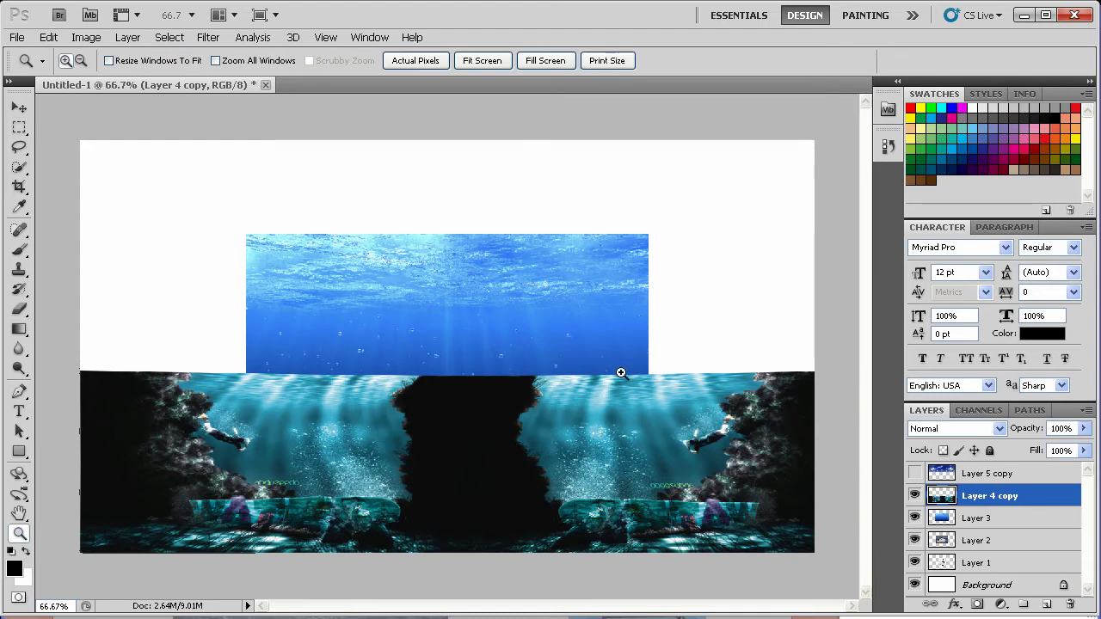
drag(754, 488, 759, 506)
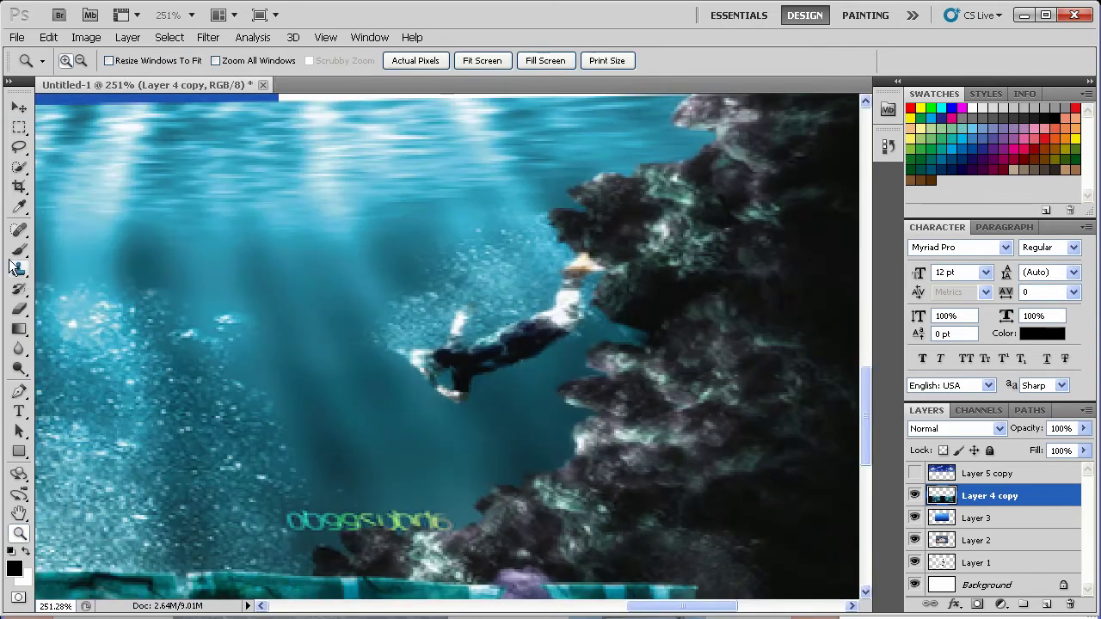
click(20, 168)
click(20, 168)
click(19, 186)
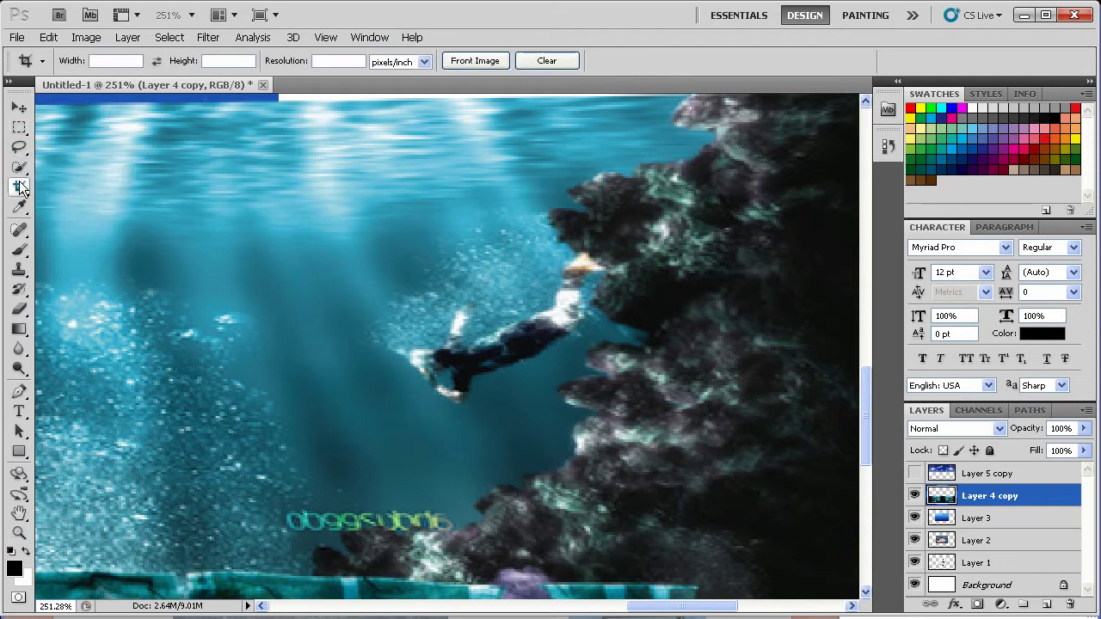
click(19, 230)
click(93, 246)
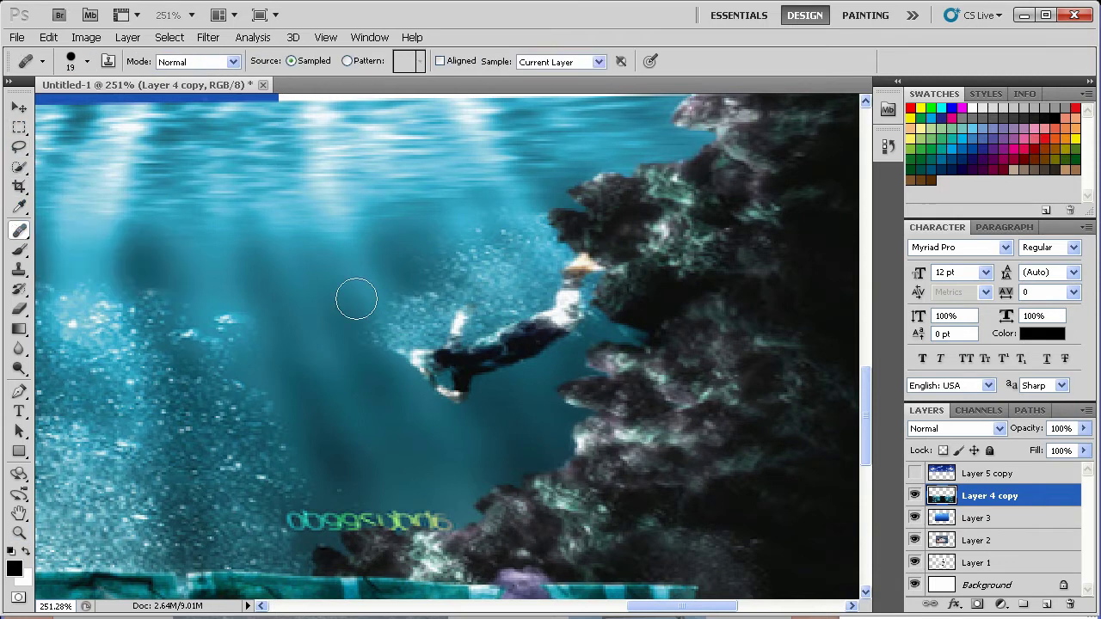
mouse_move(457, 396)
mouse_down()
mouse_move(433, 361)
mouse_move(413, 354)
mouse_move(442, 391)
mouse_move(401, 367)
mouse_move(491, 357)
mouse_move(453, 327)
mouse_move(410, 339)
mouse_up()
key(ctrl+z)
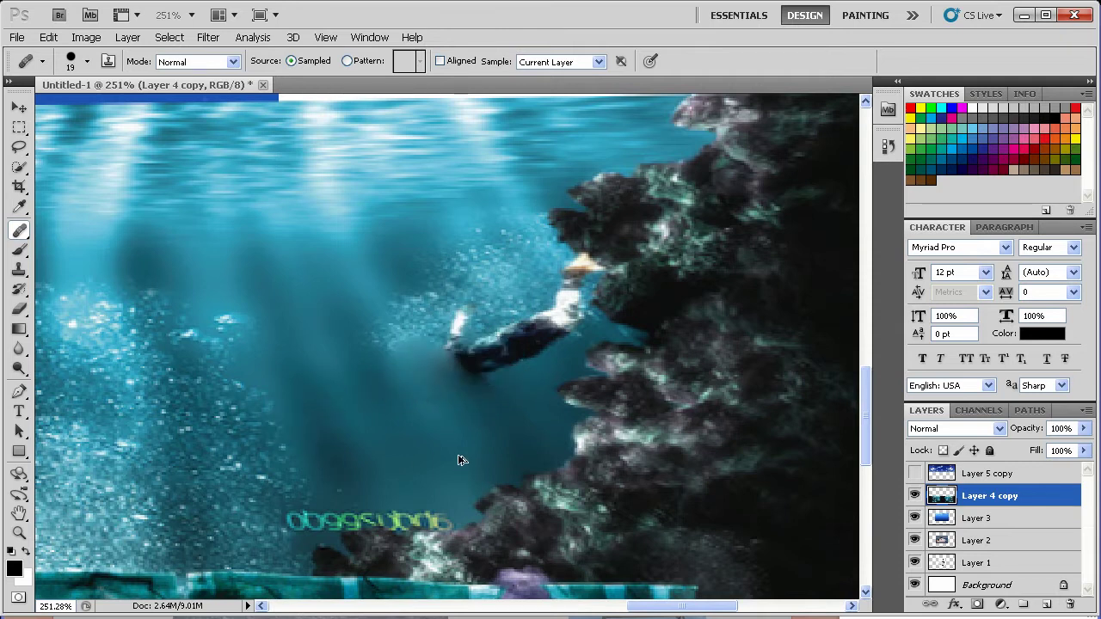
key(ctrl+alt+z)
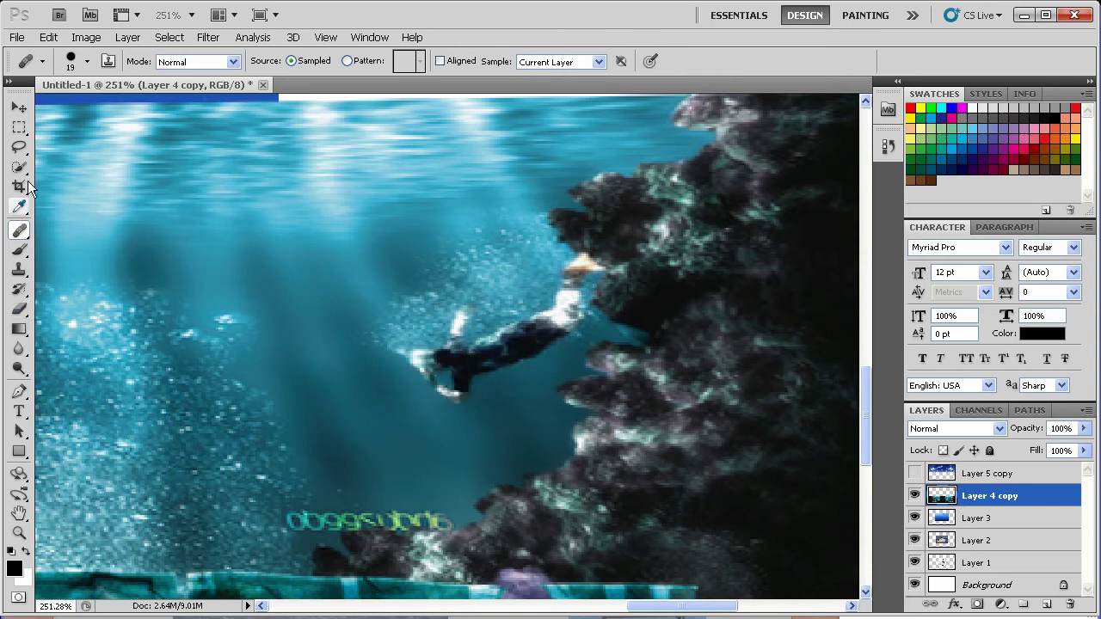
Try to cover the right-hand diver's leading end with a lassoed copy of nearby water using a 15 px feather.
click(21, 148)
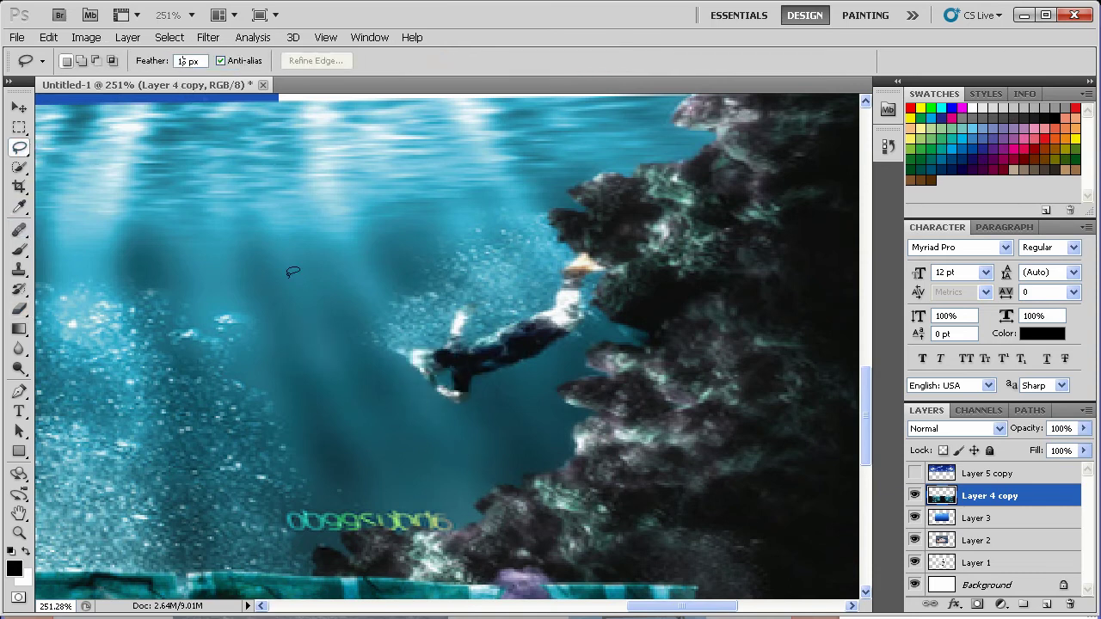
drag(379, 427, 435, 391)
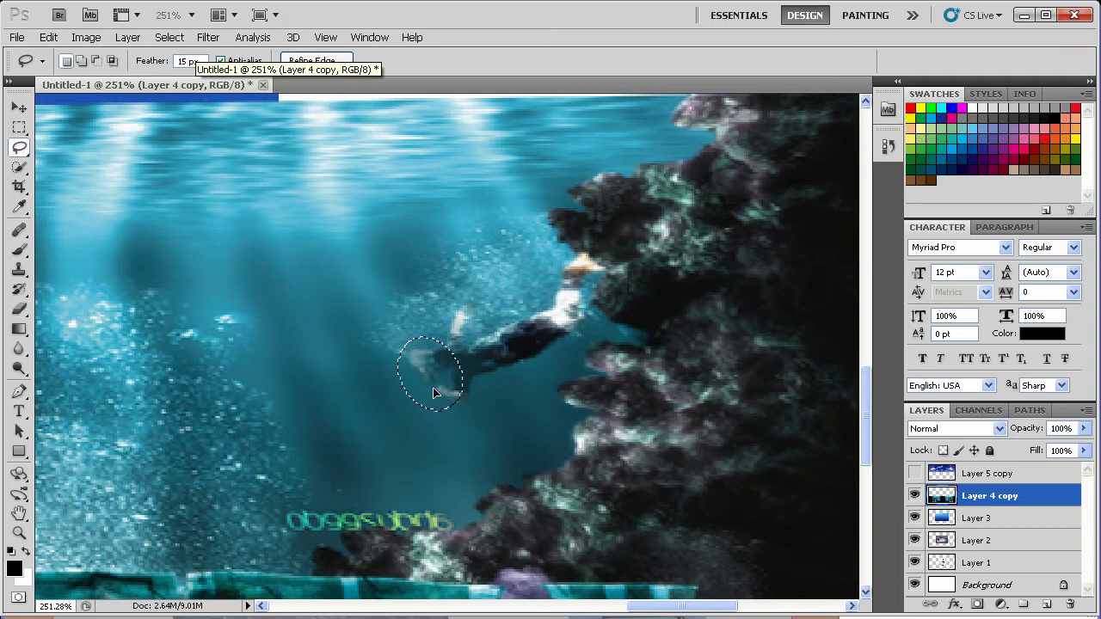
key(ctrl+z)
Set the lasso feather to 5 px and cover most of the right-hand diver's body with copied patches of water.
drag(188, 61, 155, 61)
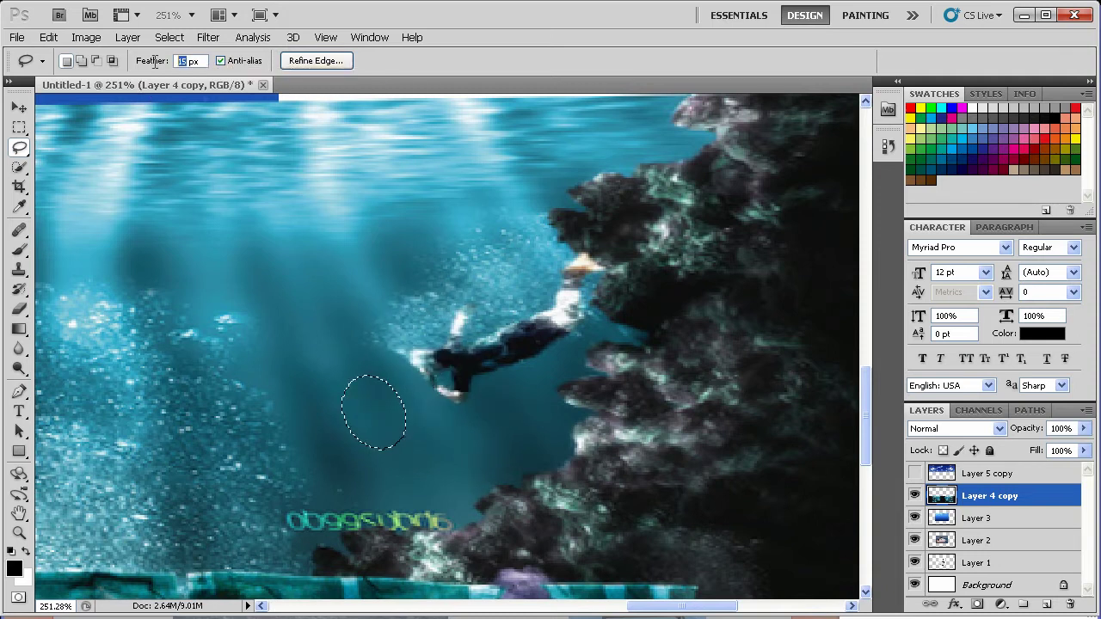
text(5)
mouse_move(402, 378)
mouse_down()
mouse_move(413, 434)
mouse_move(399, 419)
mouse_move(434, 400)
mouse_move(418, 373)
mouse_move(435, 387)
mouse_move(467, 359)
mouse_move(455, 344)
mouse_move(407, 346)
mouse_move(384, 364)
mouse_move(430, 328)
mouse_up()
click(393, 286)
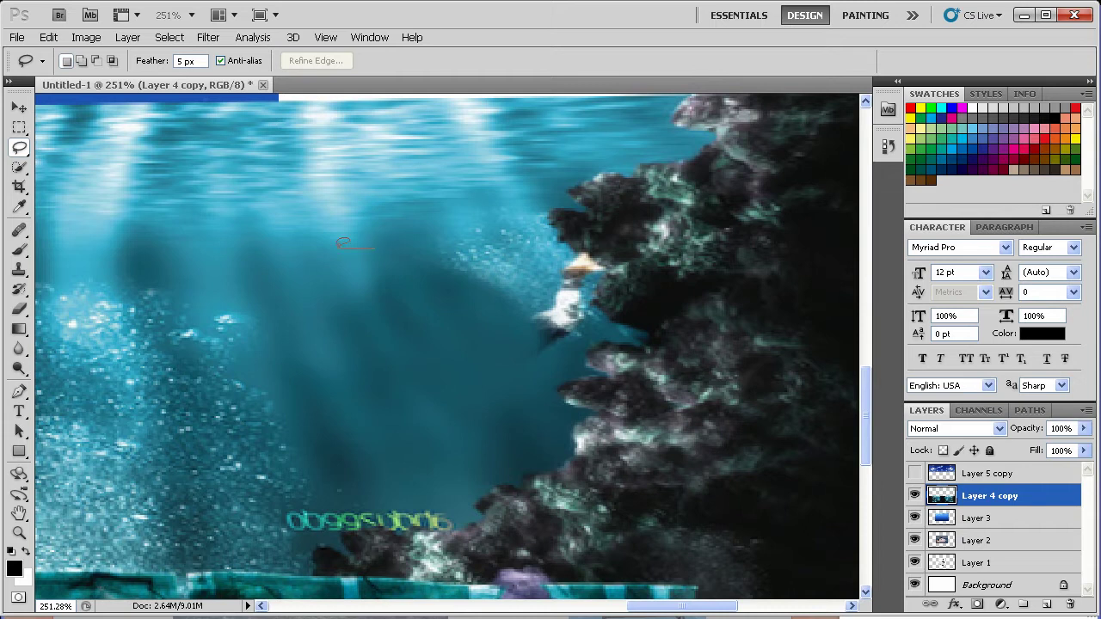
Blend the water where the diver's body was by overlaying more lassoed copies of the surrounding water.
drag(403, 389, 405, 295)
drag(339, 327, 457, 316)
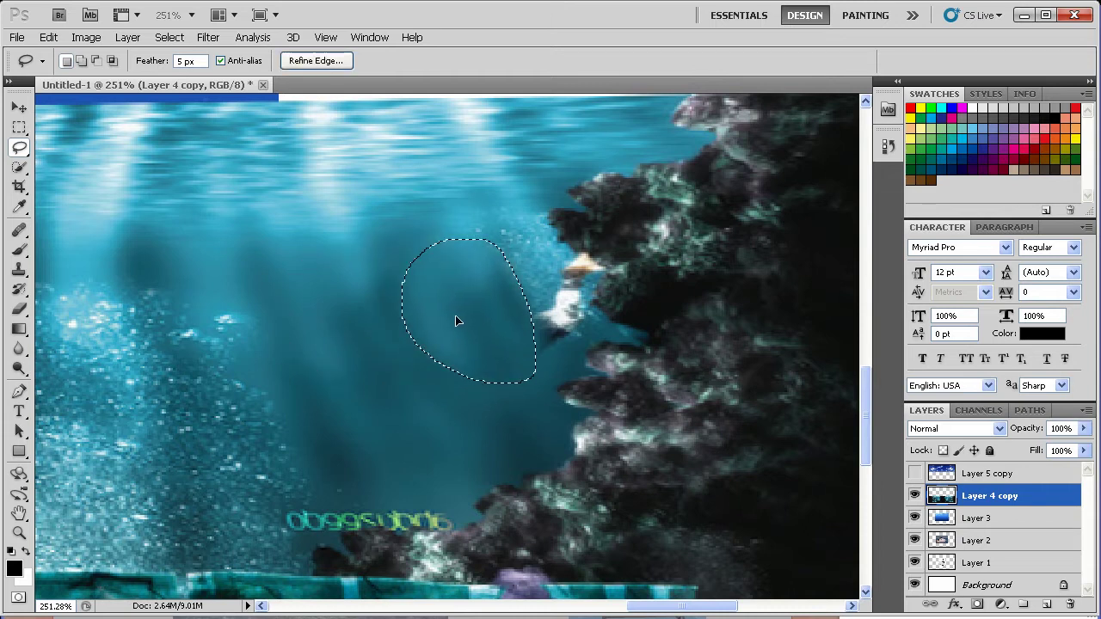
key(ctrl+d)
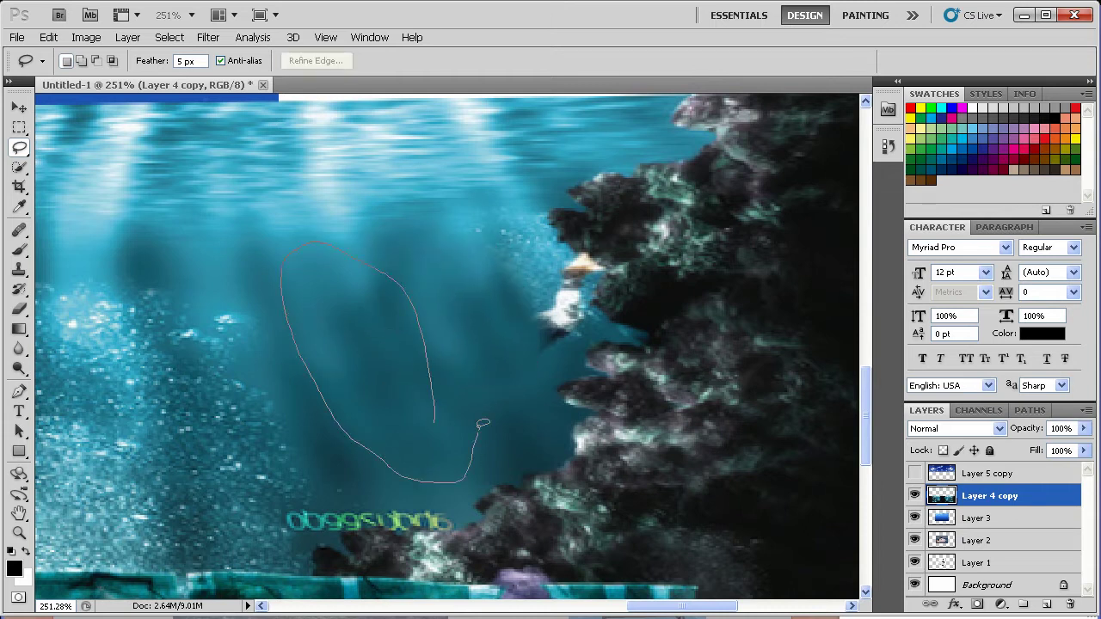
drag(481, 425, 472, 431)
drag(398, 386, 484, 362)
click(485, 360)
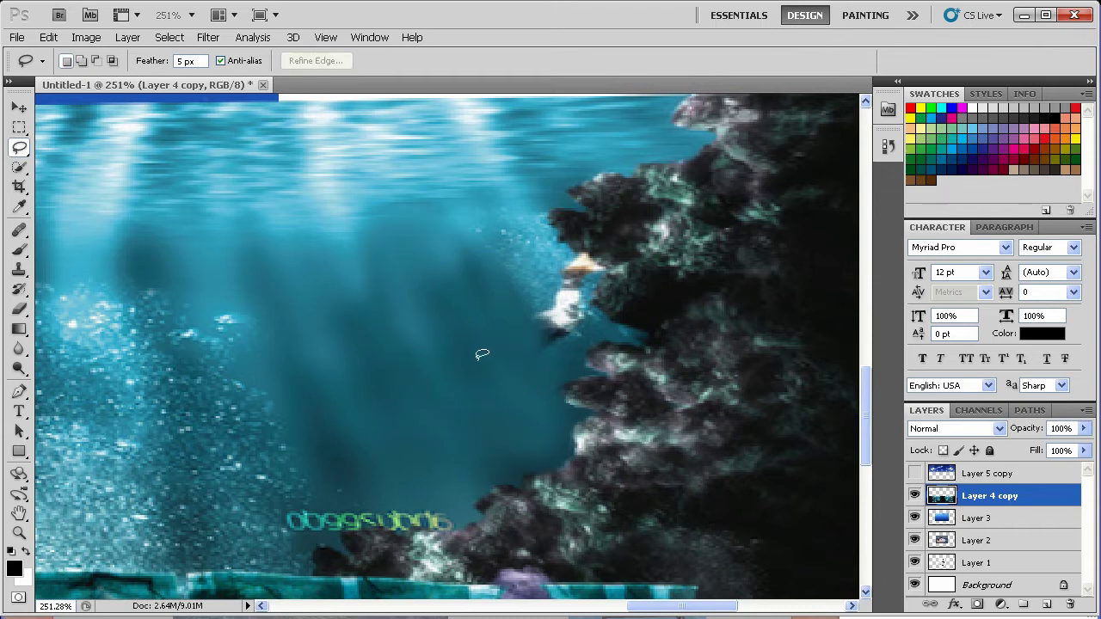
Cover the remaining torso and feet of the right-hand diver with lassoed copies of nearby water.
drag(415, 268, 506, 370)
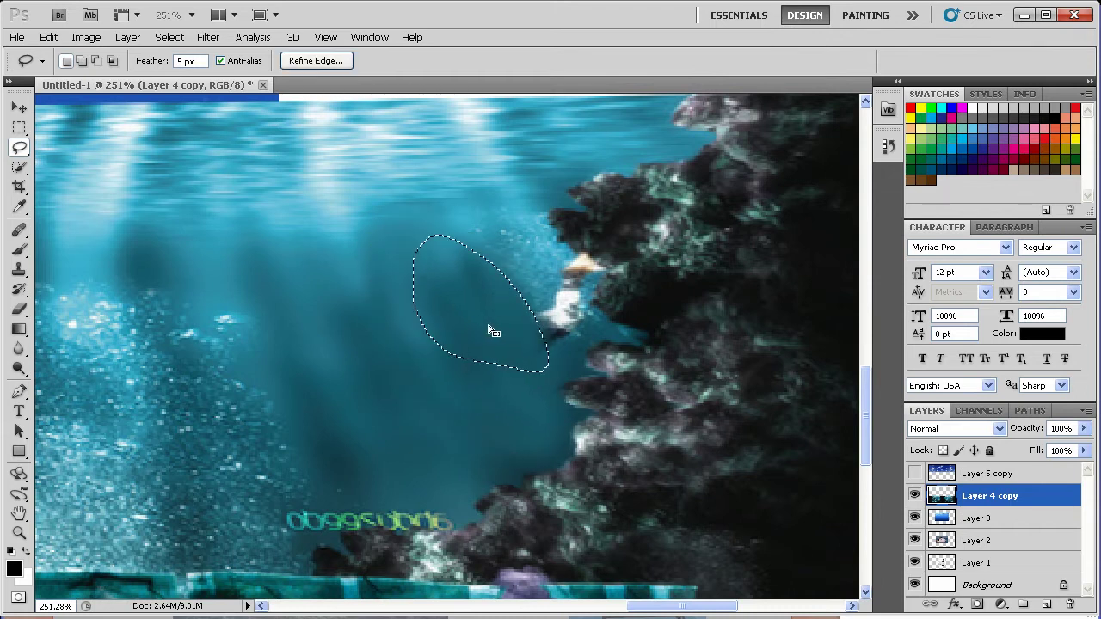
mouse_move(493, 332)
mouse_down()
mouse_move(457, 336)
mouse_move(506, 305)
mouse_up()
key(ctrl+d)
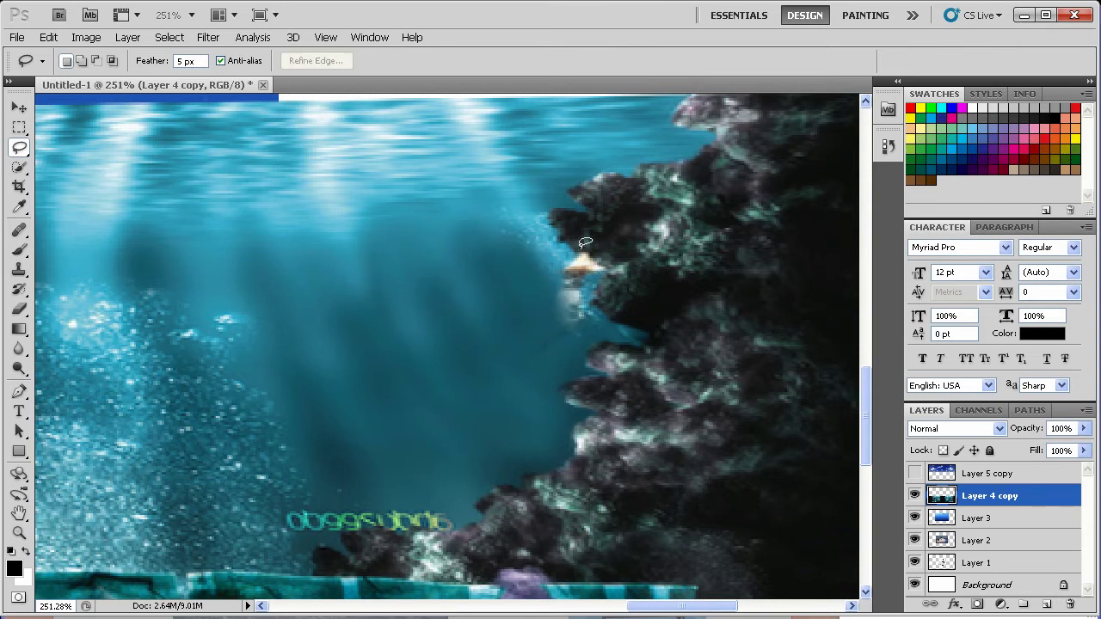
drag(471, 304, 560, 299)
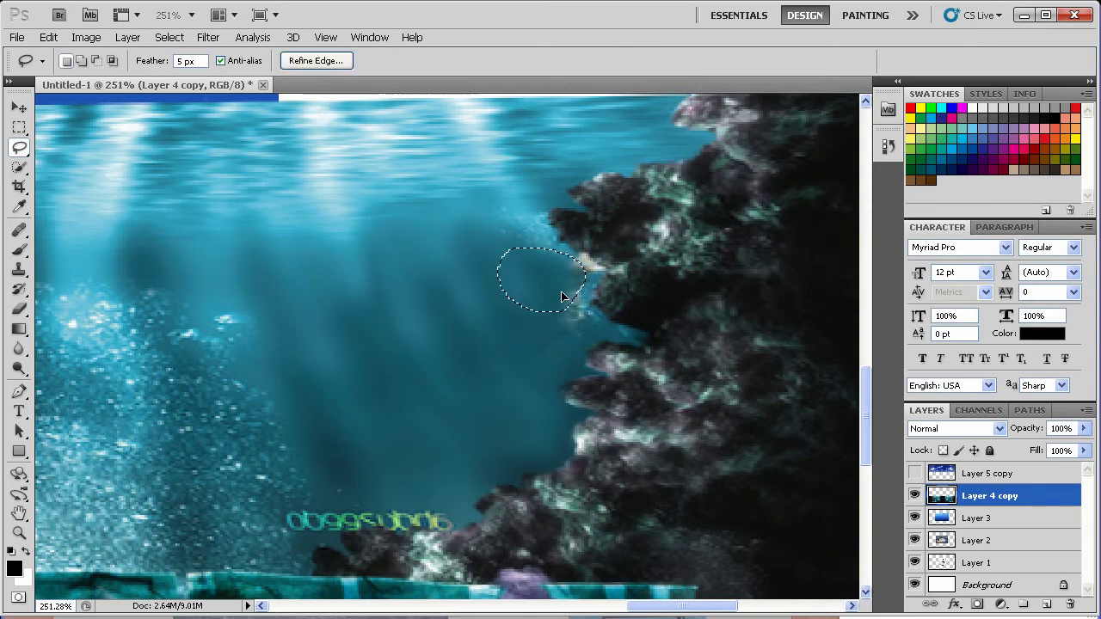
key(ctrl+d)
key(ctrl+z)
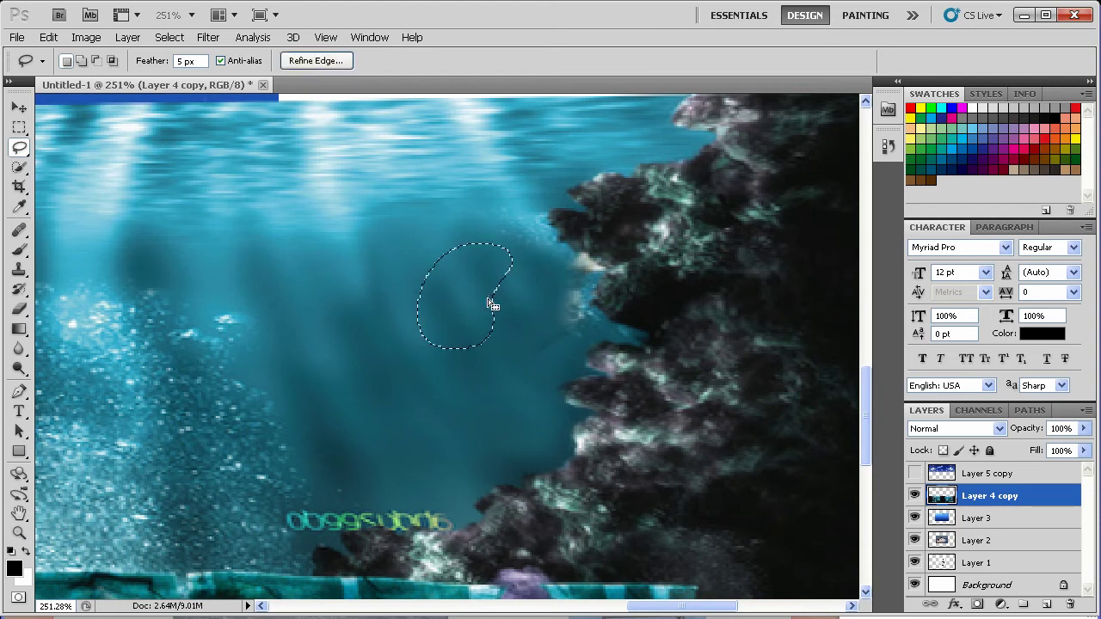
Hide the last traces of the right-hand diver along the rock edge with further lassoed copies of the adjacent water.
mouse_move(490, 303)
mouse_down()
mouse_move(547, 326)
mouse_move(571, 356)
mouse_up()
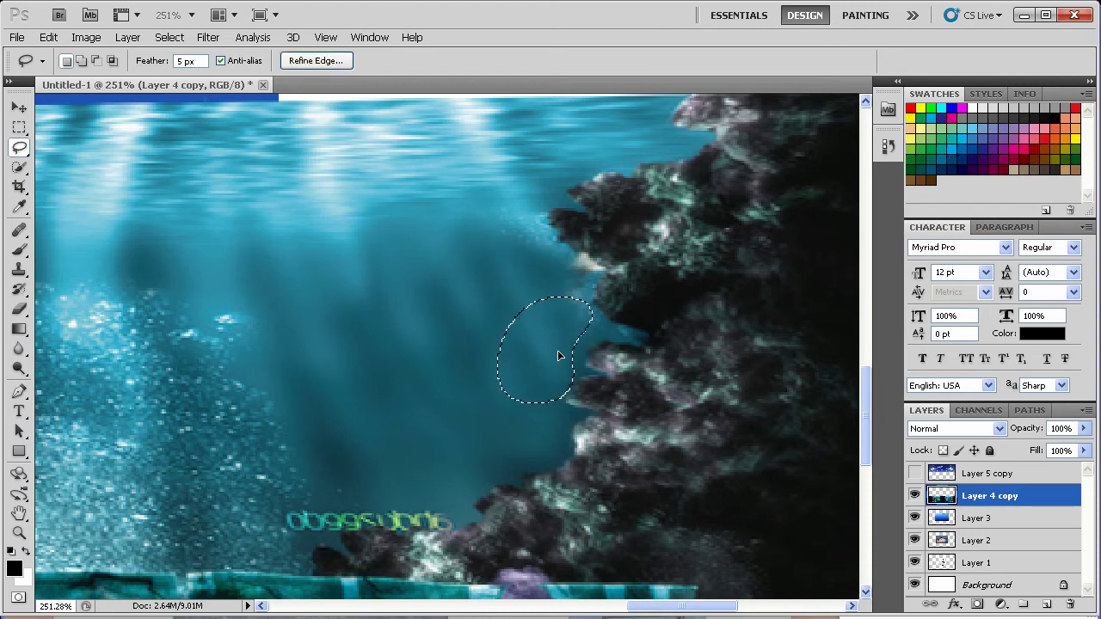
key(ctrl+d)
mouse_move(539, 286)
mouse_down()
mouse_move(529, 337)
mouse_move(583, 294)
mouse_up()
key(ctrl+d)
mouse_move(501, 297)
mouse_down()
mouse_move(547, 267)
mouse_move(577, 288)
mouse_move(510, 336)
mouse_up()
key(ctrl+d)
key(ctrl+d)
Smear out the abduzeedo watermark above the seabed in both halves with the Blur tool, using a 25 px brush on the left one.
drag(334, 439, 402, 344)
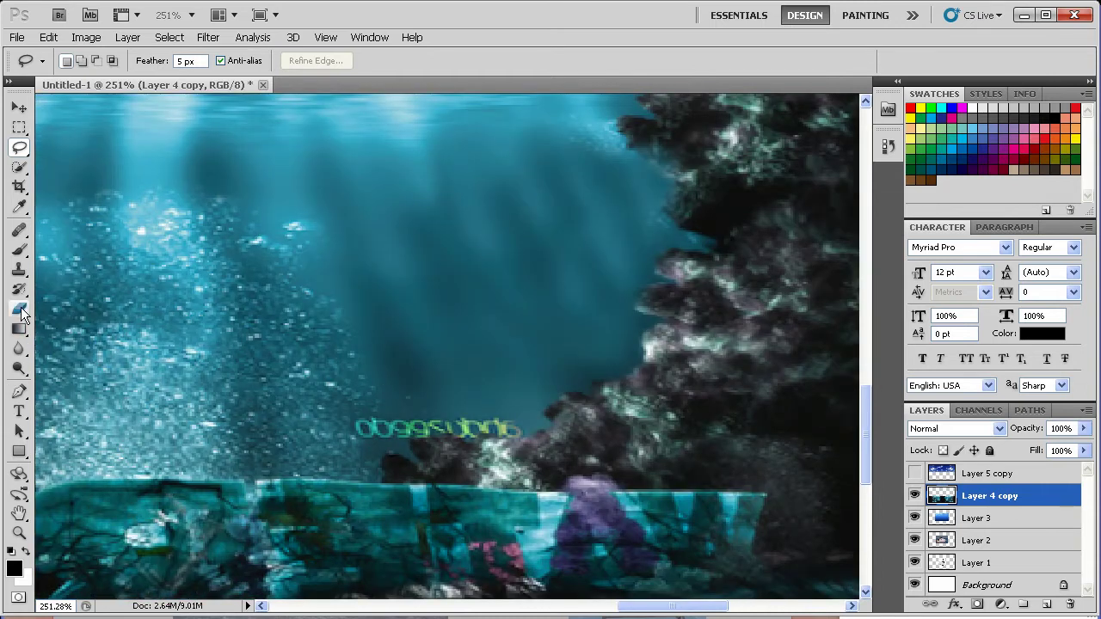
click(19, 348)
mouse_move(443, 443)
mouse_down()
mouse_move(347, 439)
mouse_move(436, 416)
mouse_move(321, 415)
mouse_move(573, 402)
mouse_move(370, 402)
mouse_move(399, 399)
mouse_move(508, 434)
mouse_move(401, 421)
mouse_up()
key(ctrl+z)
right_click(472, 397)
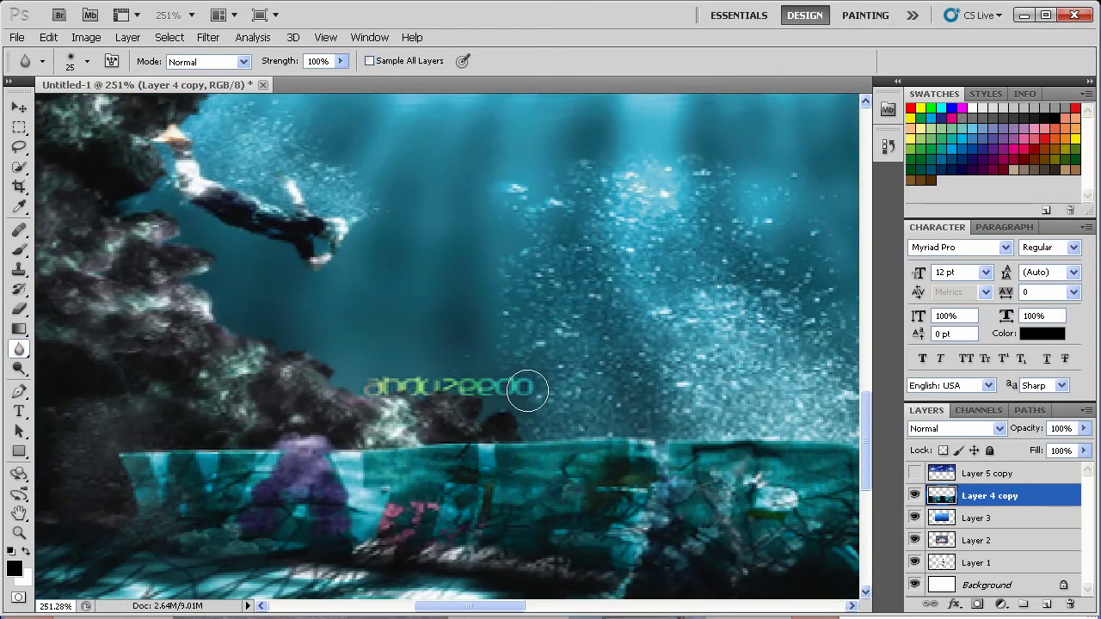
mouse_move(527, 390)
mouse_down()
mouse_move(408, 387)
mouse_move(444, 382)
mouse_move(387, 388)
mouse_up()
drag(319, 272, 282, 225)
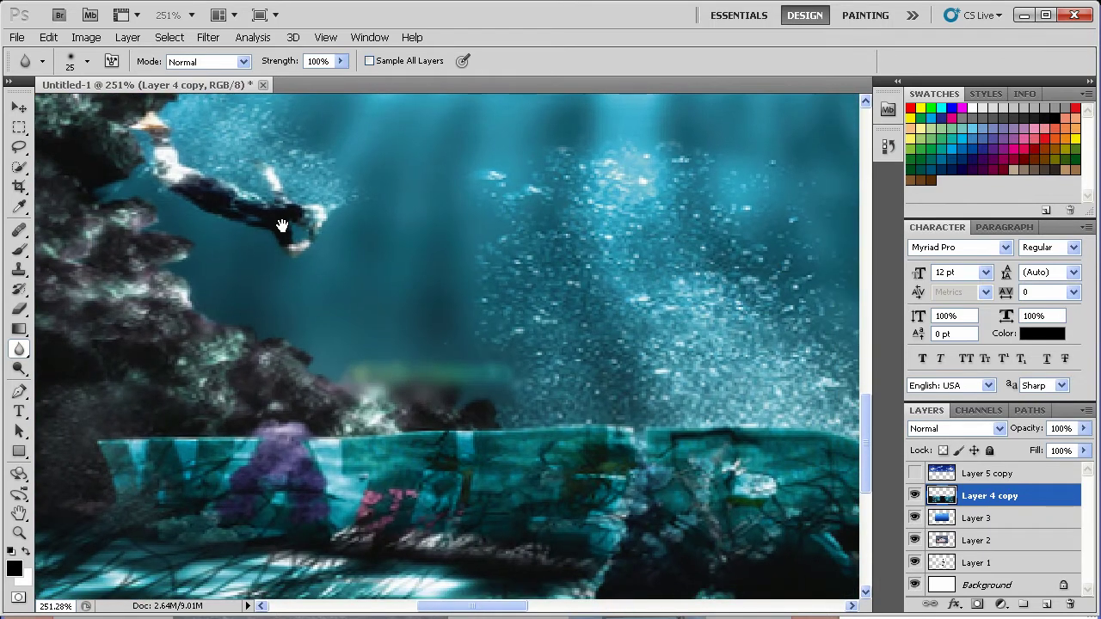
Extend the left seabed strip into the dark central gap with a copy of a rectangular section of it.
click(19, 533)
alt+click(637, 390)
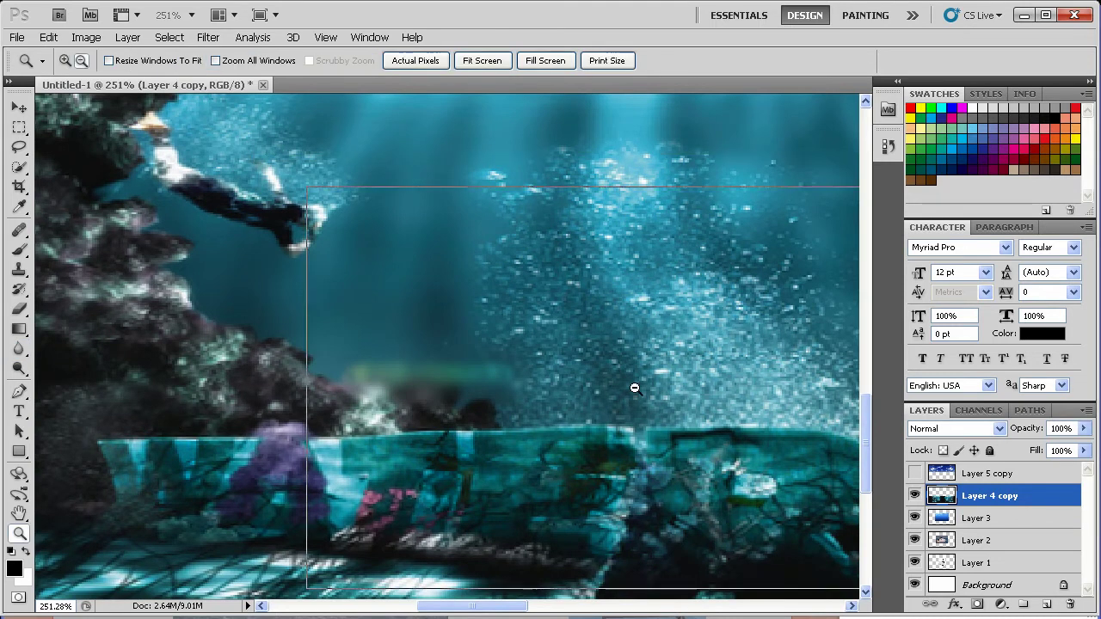
alt+click(637, 394)
alt+click(637, 397)
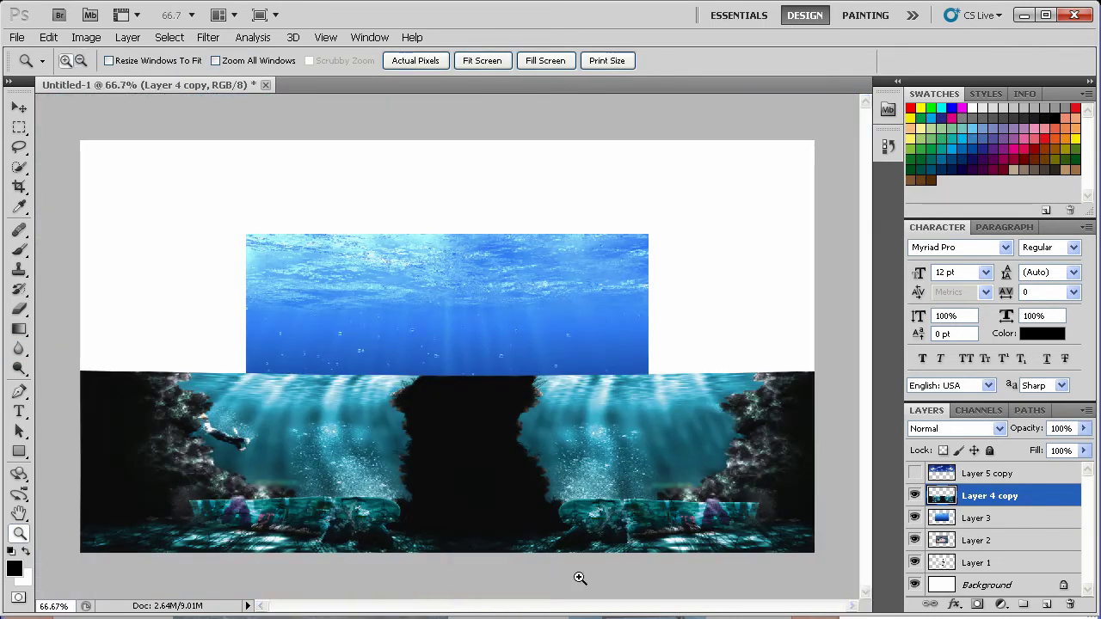
click(18, 127)
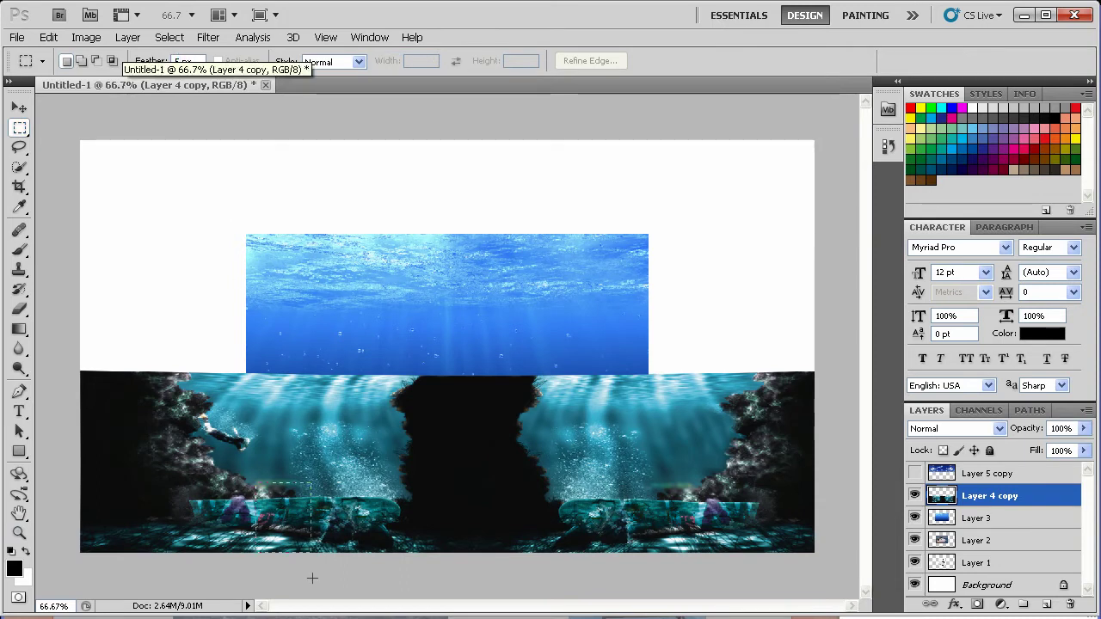
drag(298, 539, 417, 537)
key(ctrl+z)
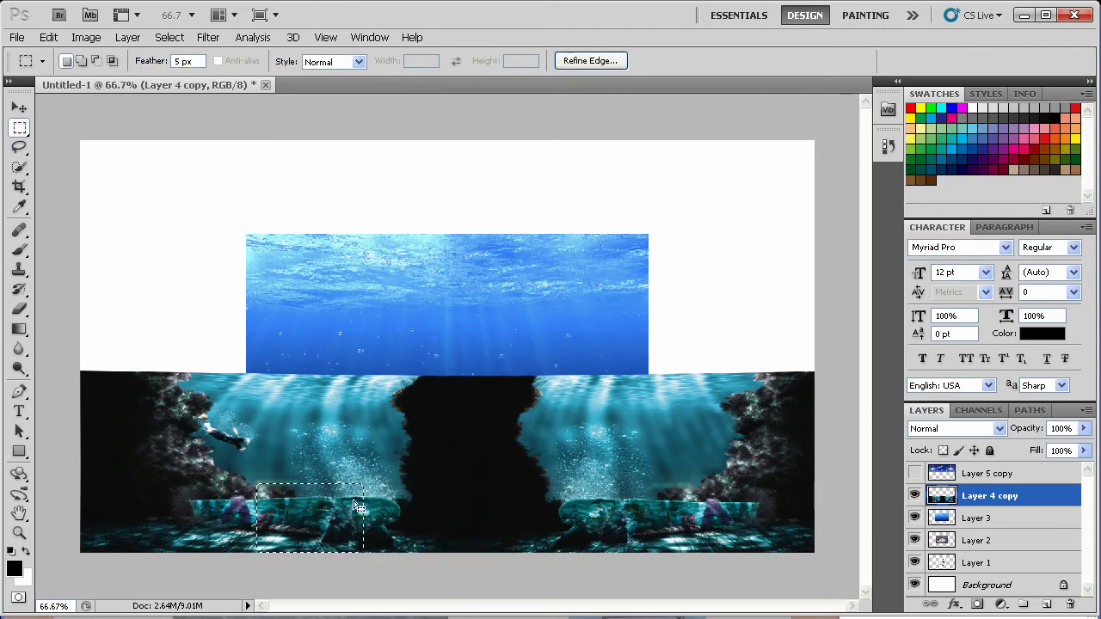
key(ctrl+d)
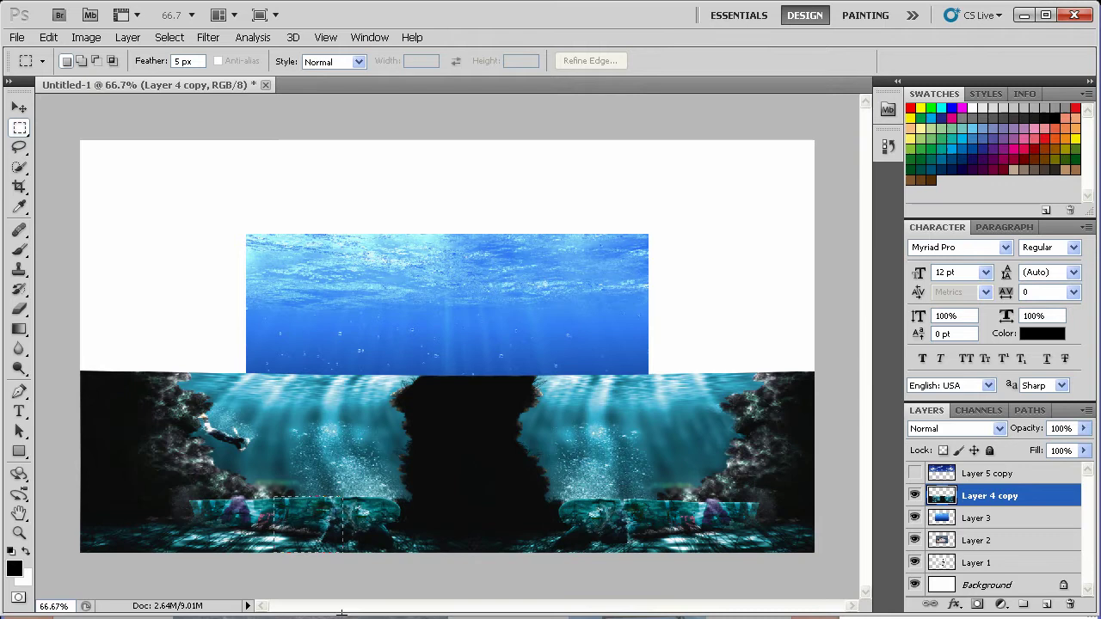
drag(342, 613, 397, 607)
drag(328, 525, 443, 529)
click(487, 514)
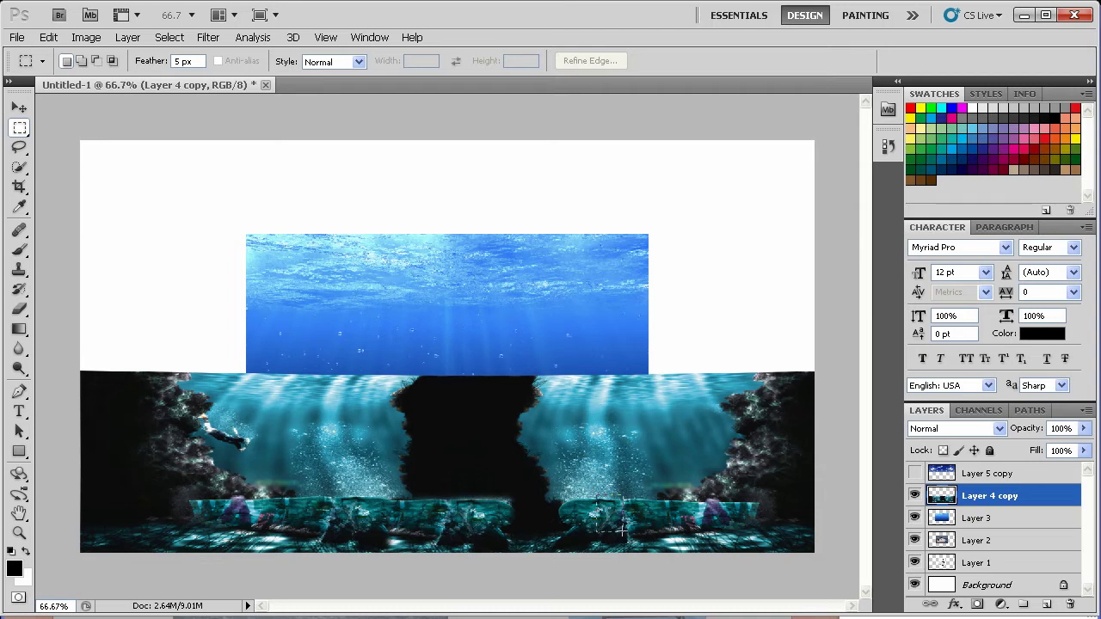
Close the rest of the central seabed gap with a copied section of the right seabed and patch the seams with smaller copies.
mouse_move(595, 497)
mouse_down()
mouse_move(645, 553)
mouse_move(541, 536)
mouse_up()
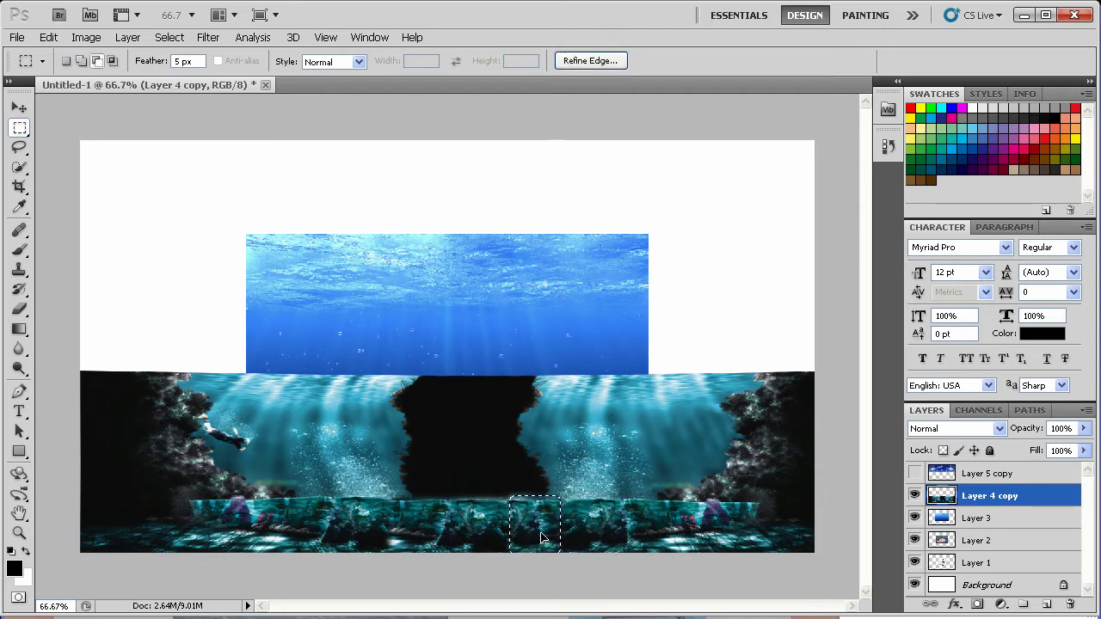
click(585, 537)
mouse_move(593, 505)
mouse_down()
mouse_move(625, 551)
mouse_move(569, 535)
mouse_up()
key(ctrl+d)
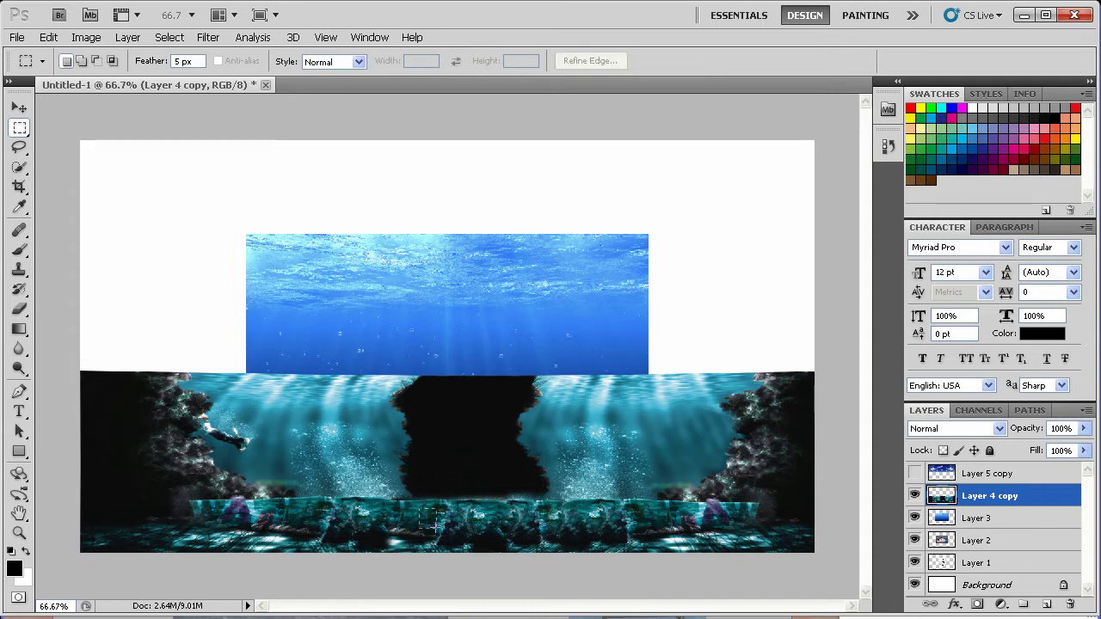
drag(436, 528, 499, 533)
key(ctrl+d)
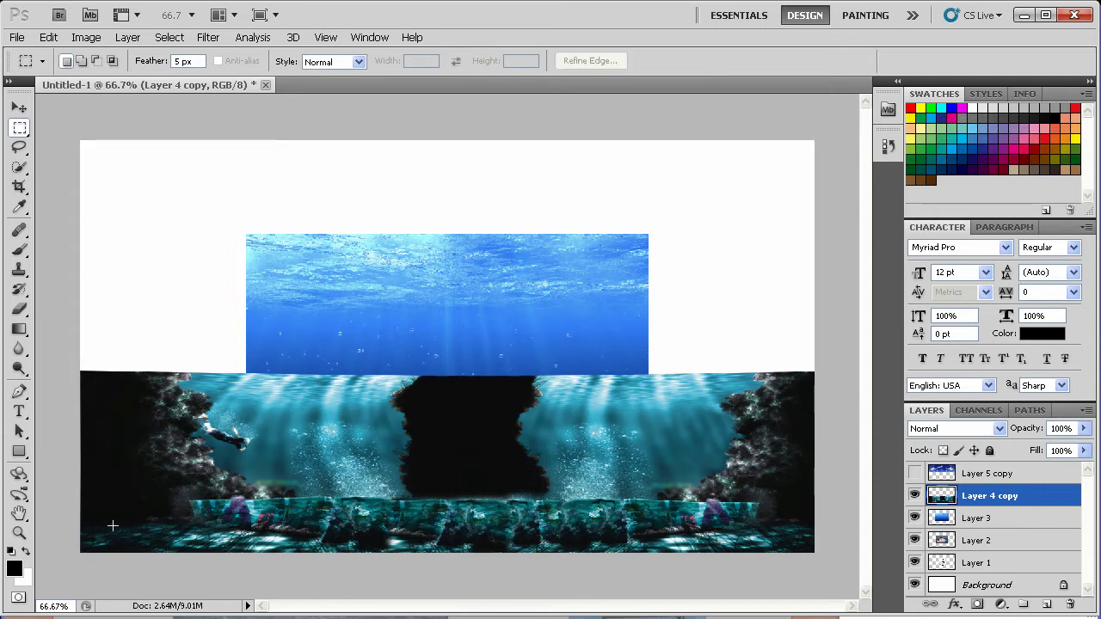
Soften the top edge of the underwater scene across its width with the Blur tool at 48 px.
click(20, 351)
right_click(143, 373)
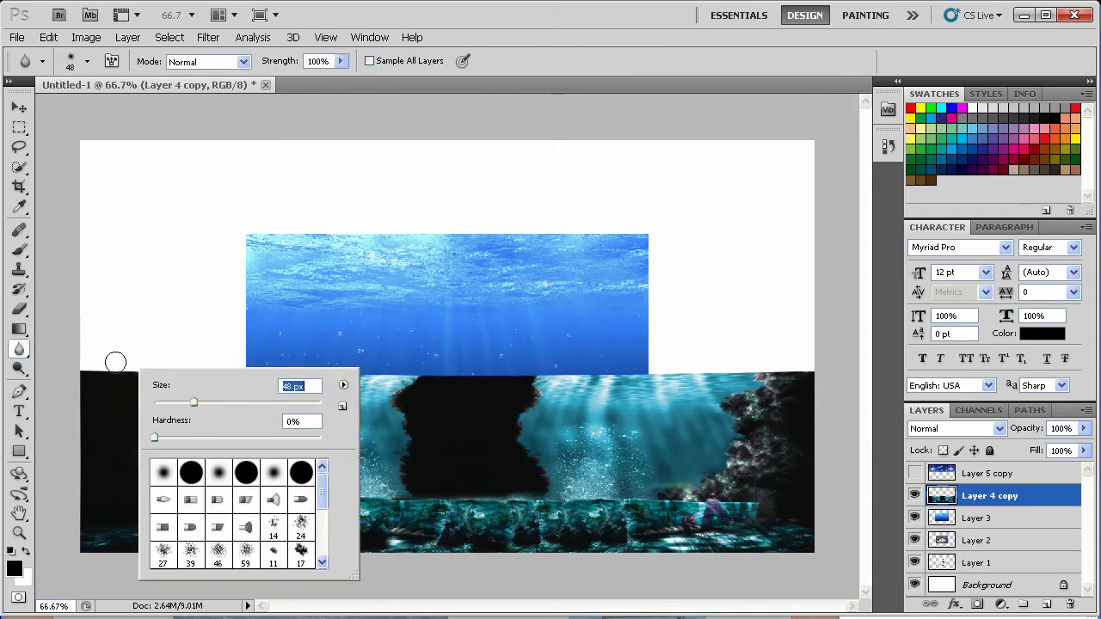
mouse_move(84, 373)
mouse_down()
mouse_move(460, 380)
mouse_move(714, 369)
mouse_move(863, 344)
mouse_move(760, 373)
mouse_up()
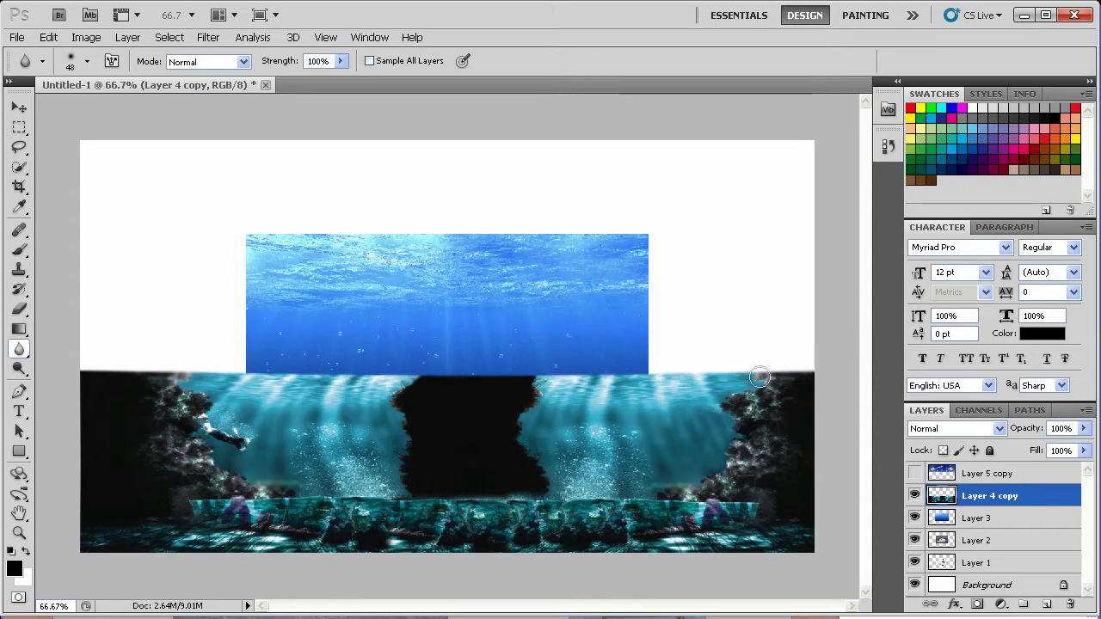
Place Layer 3 above Layer 4 copy in the layer order and shift its blue water image over the middle of the underwater scene.
click(1015, 518)
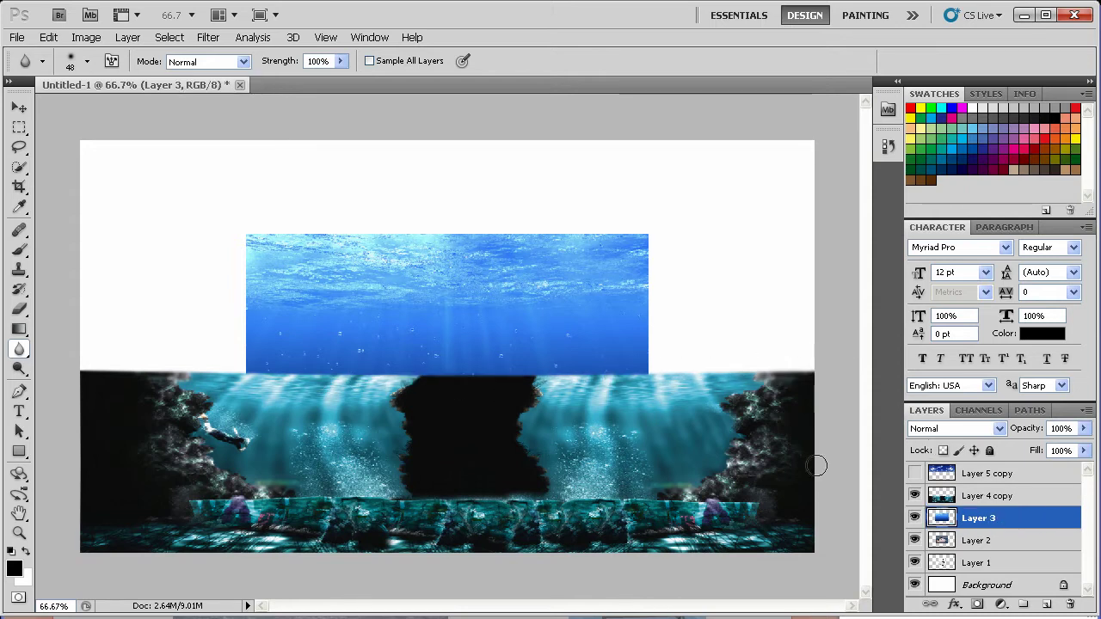
drag(998, 519, 998, 485)
key(v)
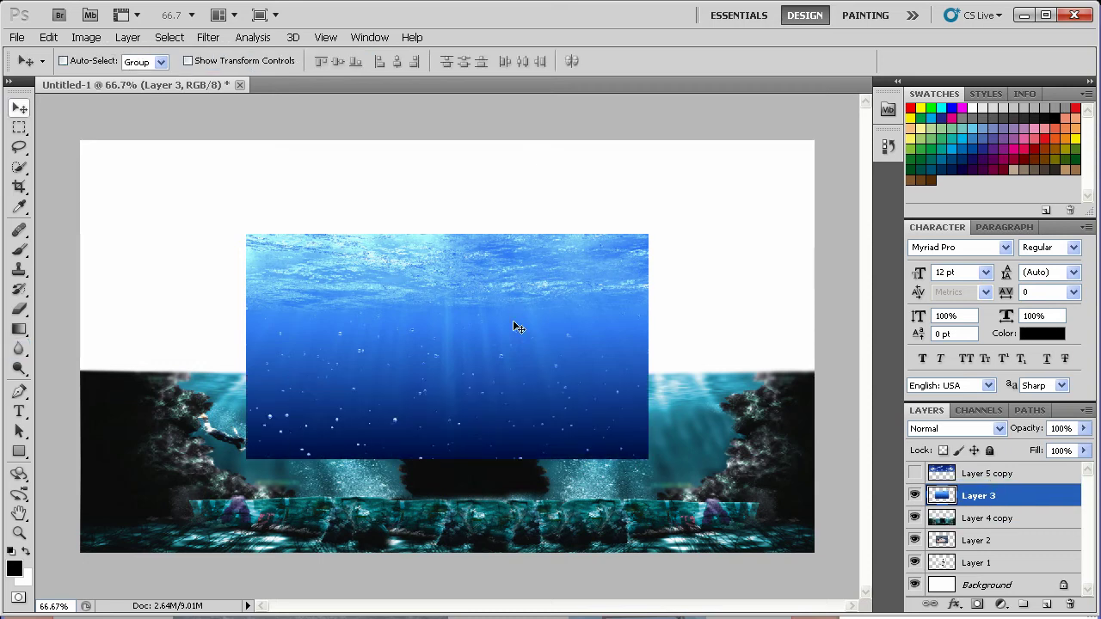
drag(514, 323, 462, 343)
Distort the blue water image by its four corners to fill the area between the rock walls, from the waterline to the seabed.
key(ctrl+t)
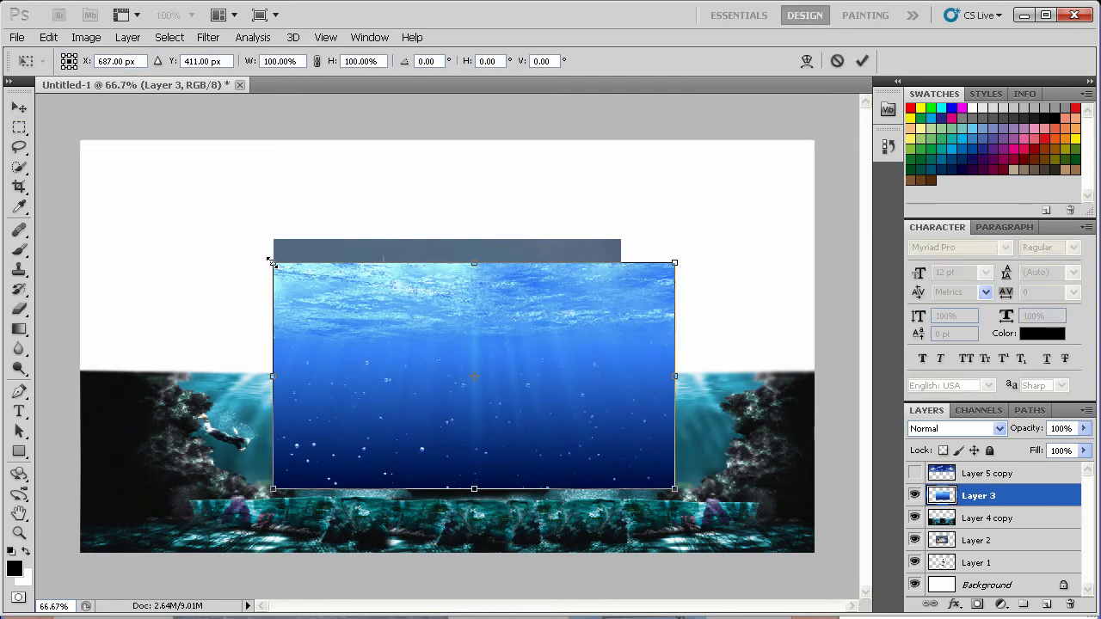
drag(272, 261, 197, 372)
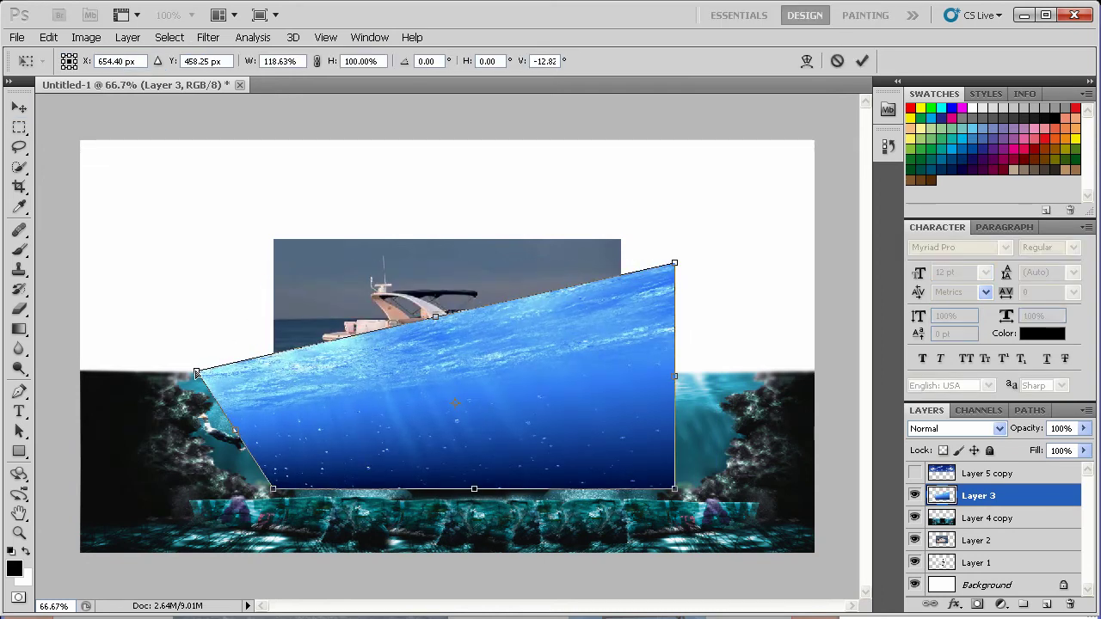
drag(674, 263, 730, 372)
drag(674, 490, 693, 497)
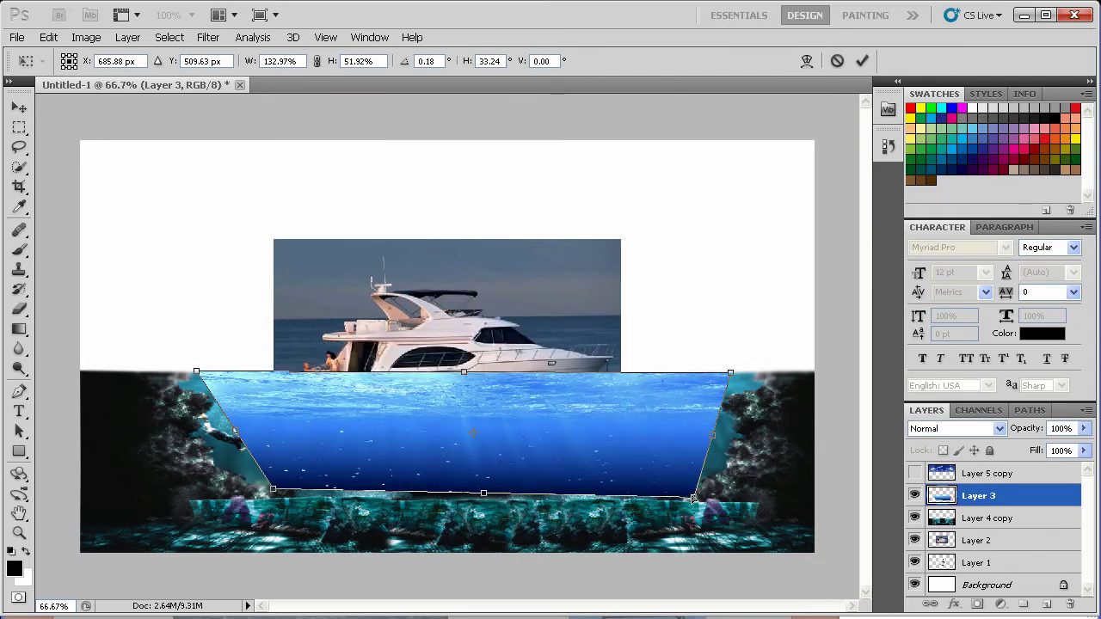
drag(274, 492, 255, 498)
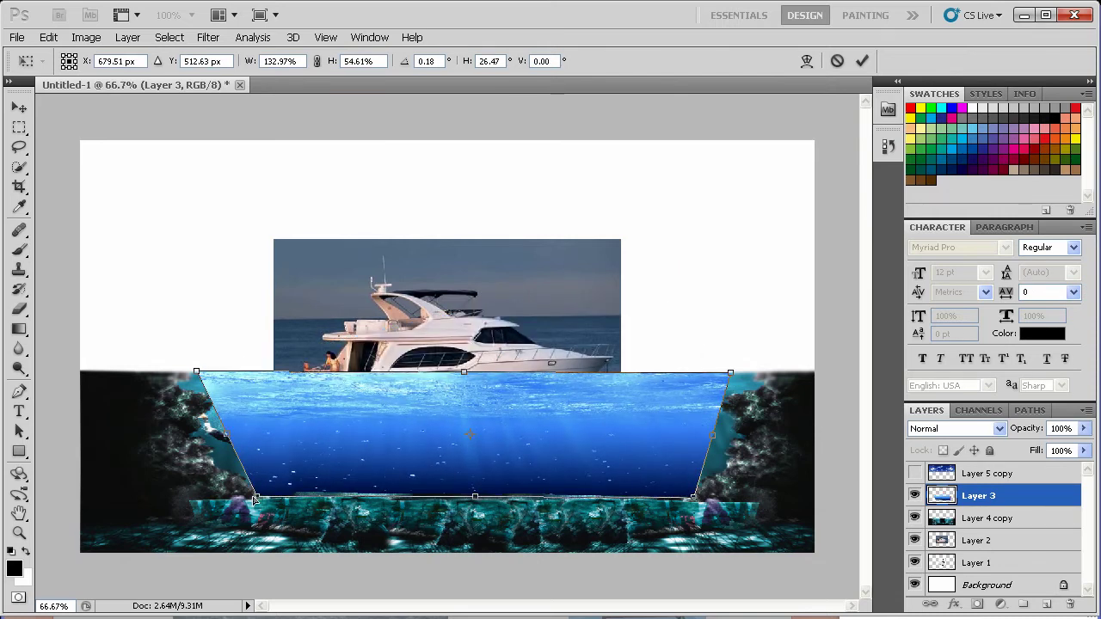
key(Return)
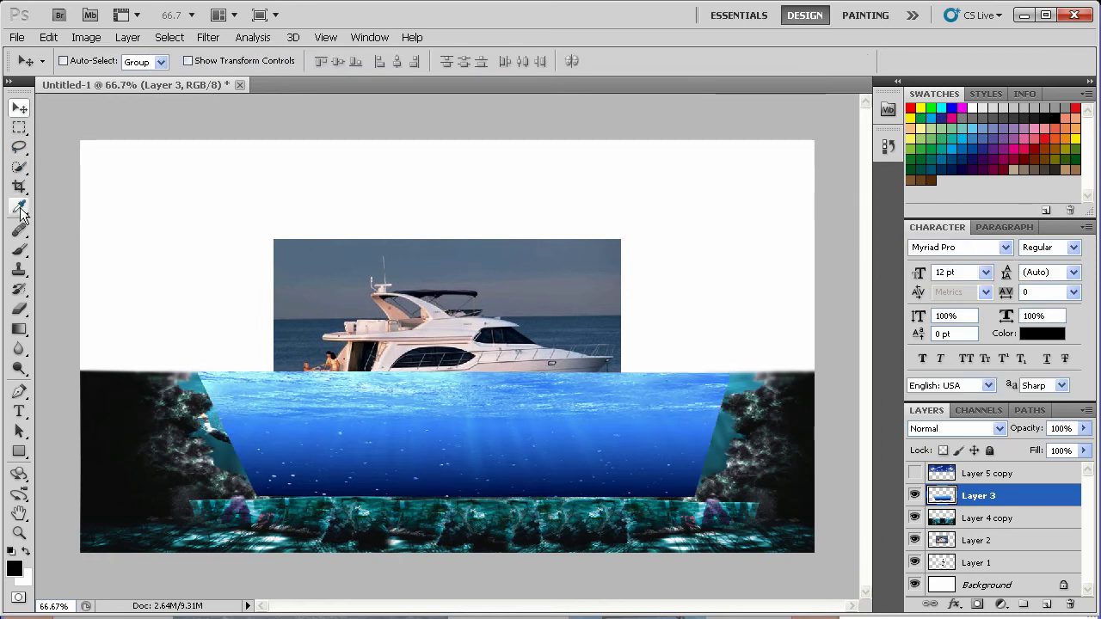
Apply a Gaussian Blur to the blue water on Layer 3.
click(207, 37)
mouse_move(254, 178)
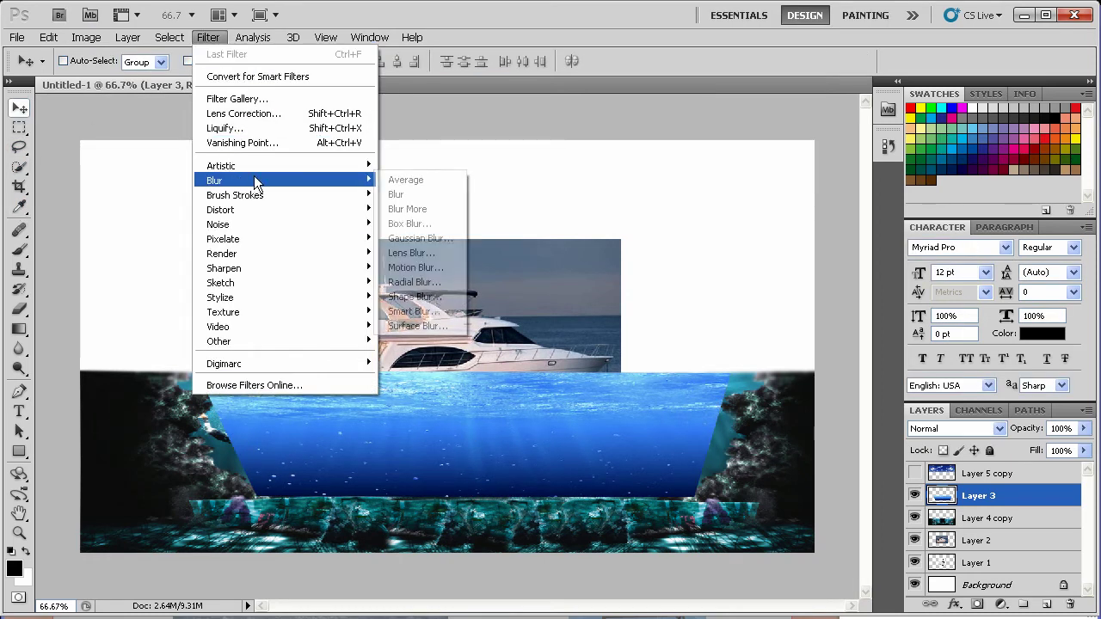
click(417, 239)
mouse_move(456, 388)
mouse_down()
mouse_move(488, 388)
mouse_move(462, 386)
mouse_up()
click(628, 179)
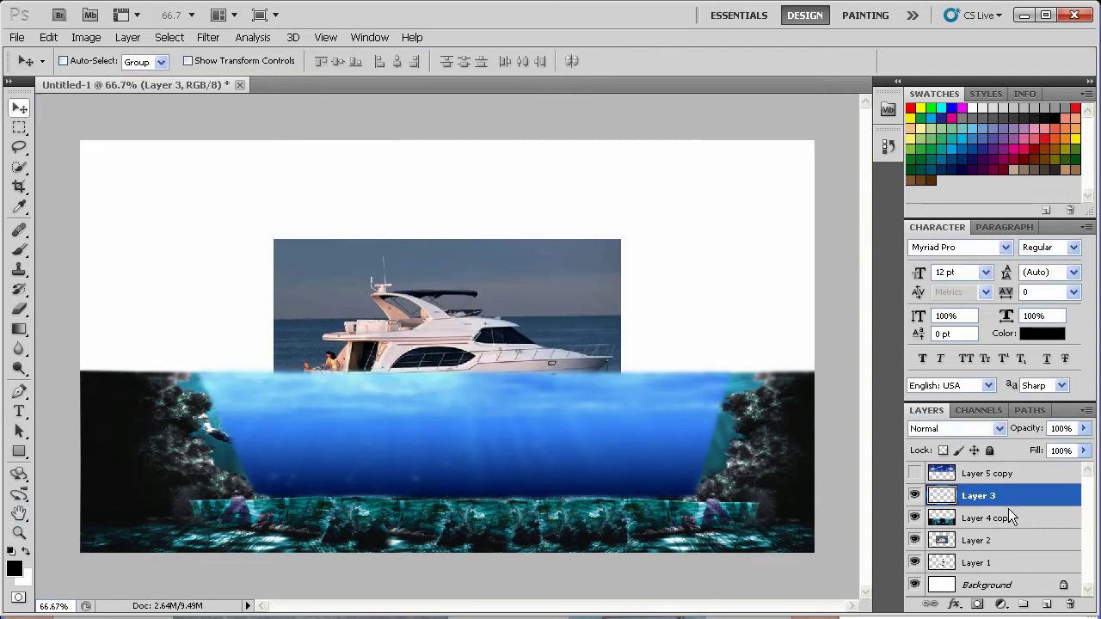
Set Layer 3's blend mode to Multiply and compare the scene with the layer hidden and shown.
click(950, 432)
key(Down)
key(Down)
scroll(950, 432, down, 2)
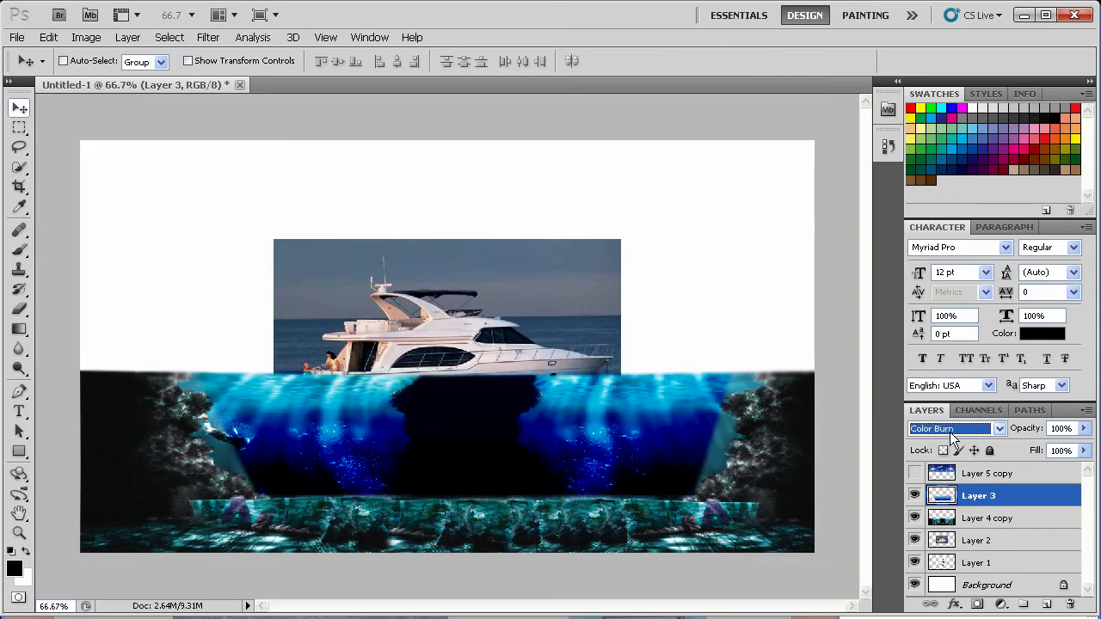
scroll(950, 432, down, 1)
click(914, 497)
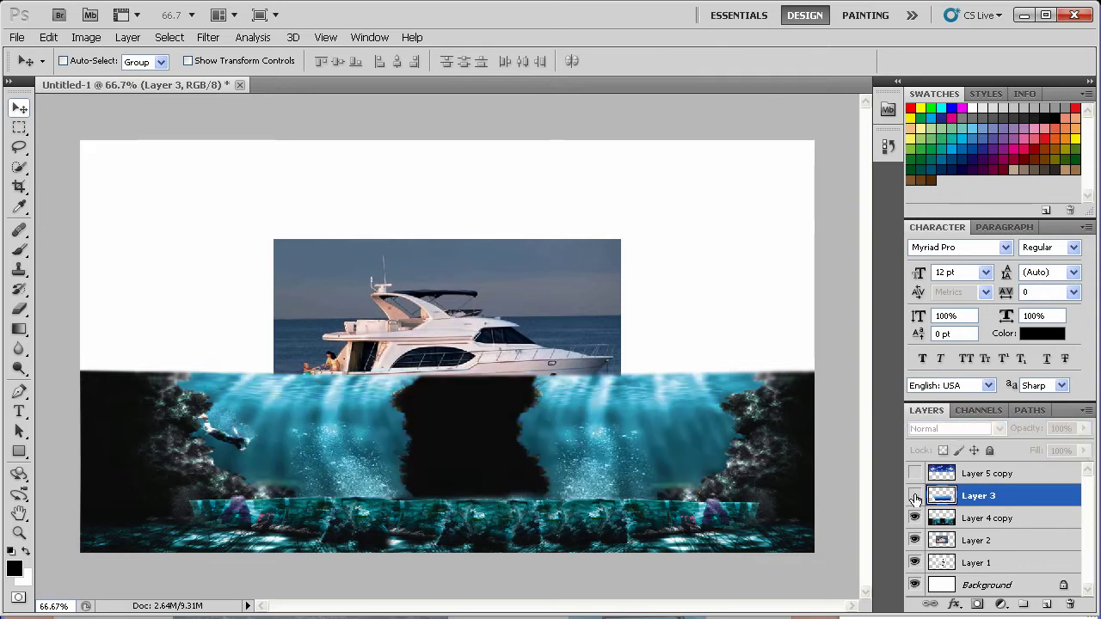
click(914, 496)
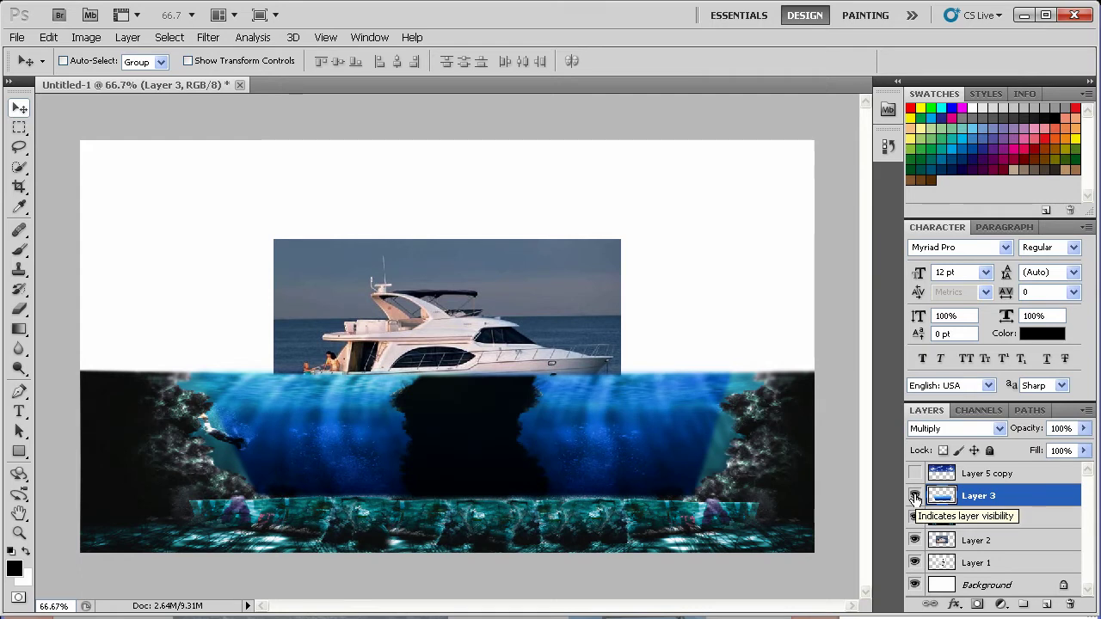
Widen Layer 3 symmetrically to 108.85% so the blue tint reaches both rock walls.
key(ctrl+t)
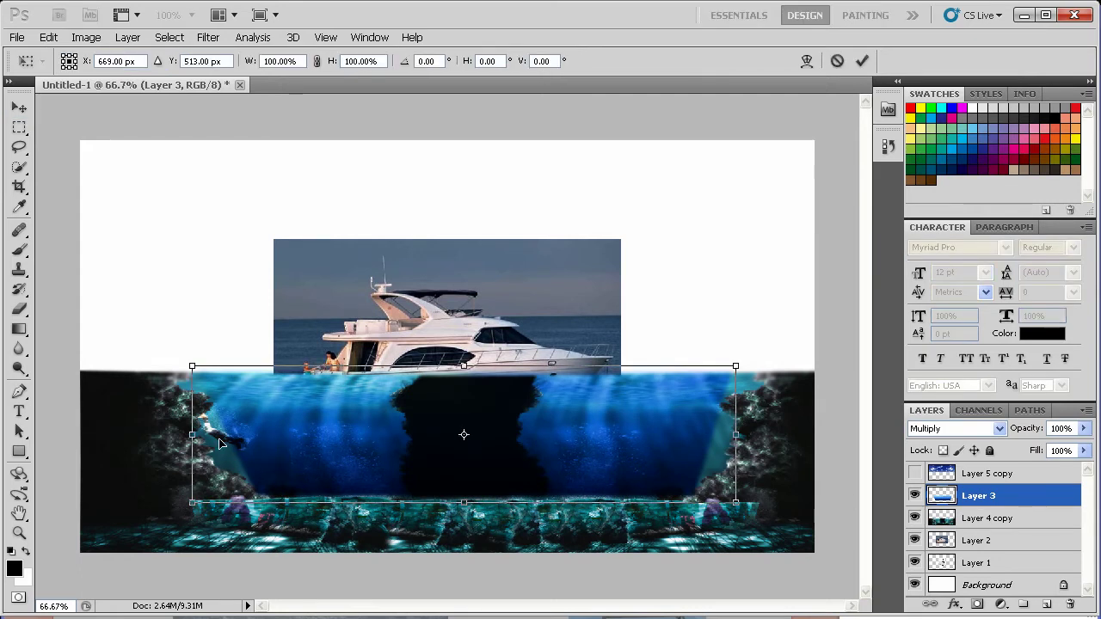
drag(191, 435, 168, 432)
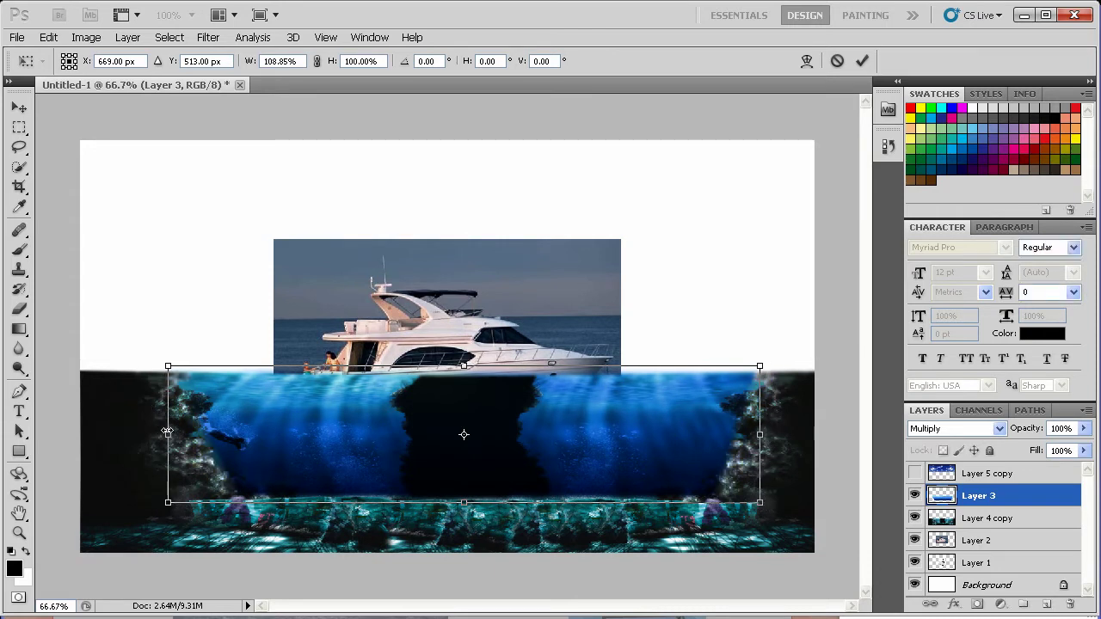
key(Return)
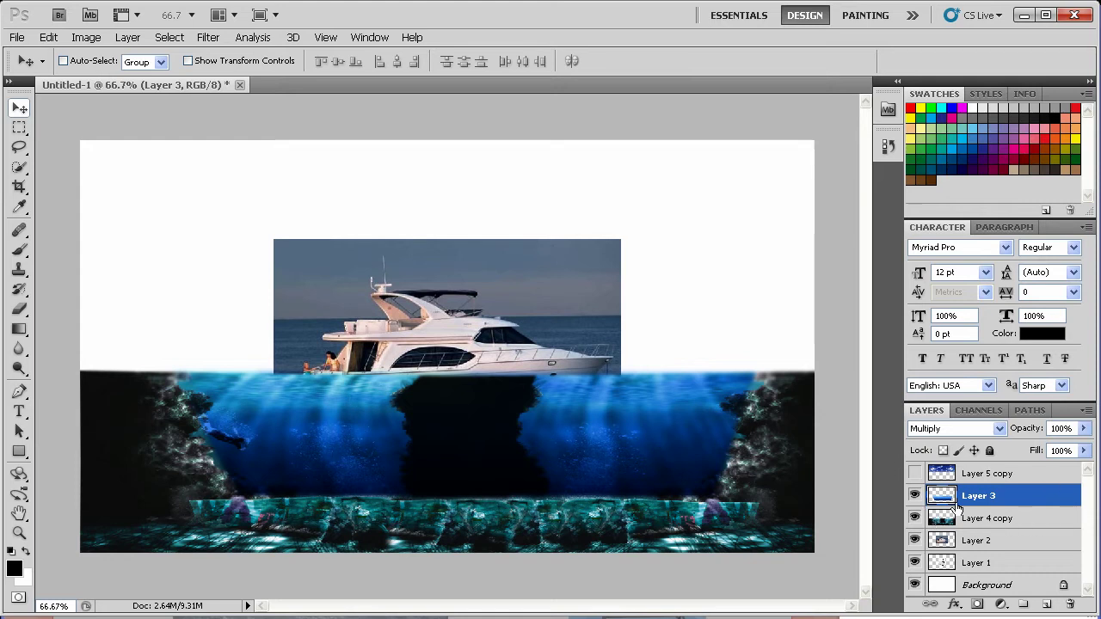
Show the Layer 5 copy sky layer again and make it the active layer.
click(914, 473)
click(1007, 474)
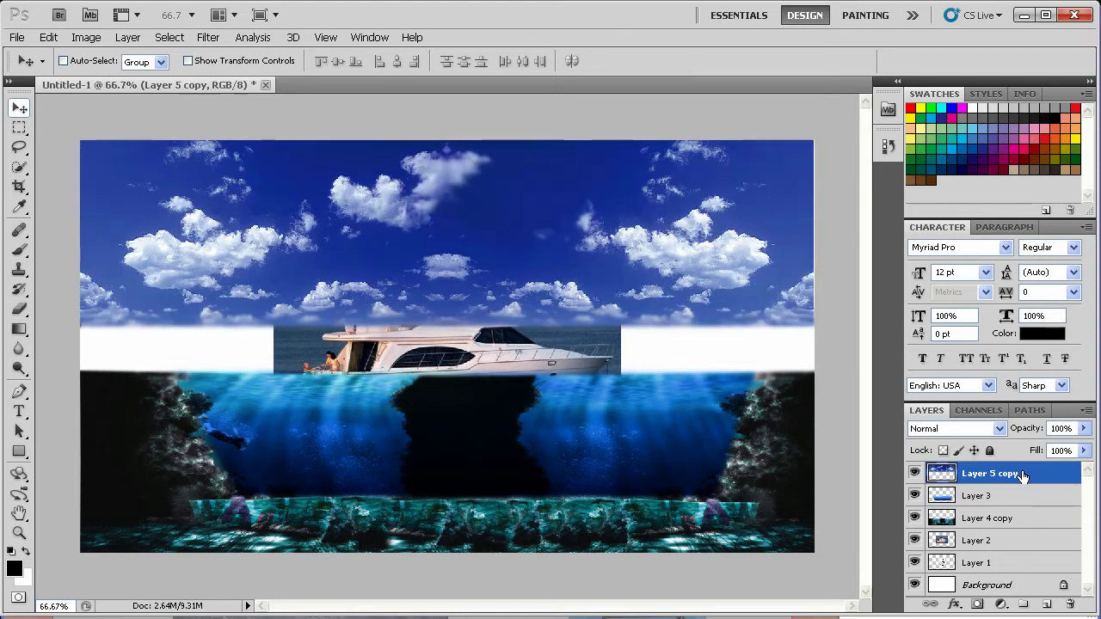
Stretch the Layer 5 copy sky downward to 128.75% height so it covers the white gap above the water.
key(ctrl+t)
drag(444, 417, 441, 494)
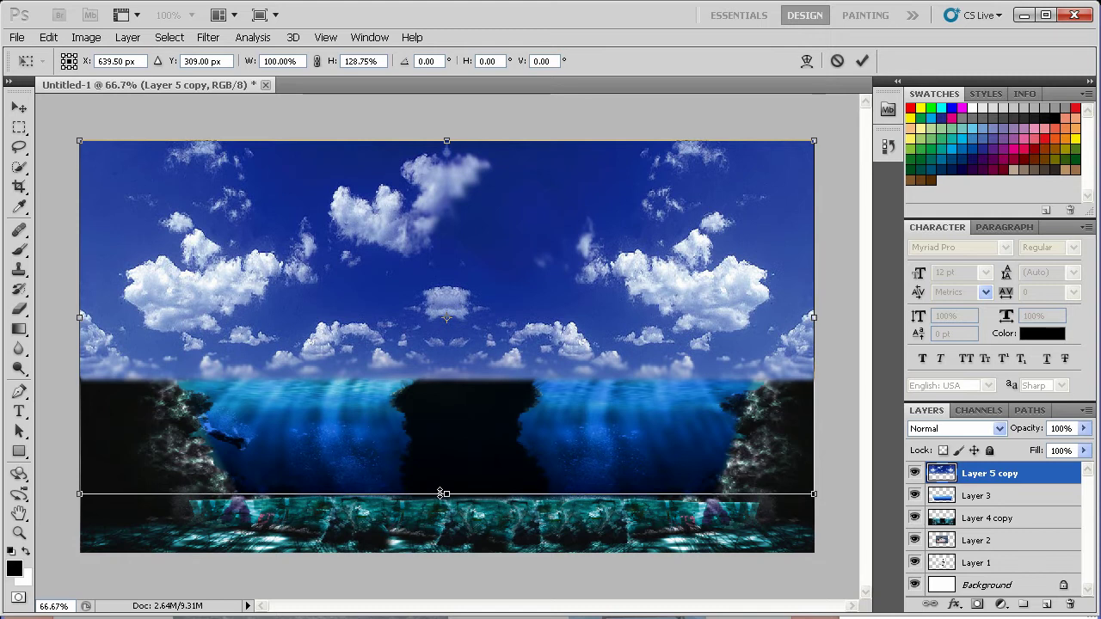
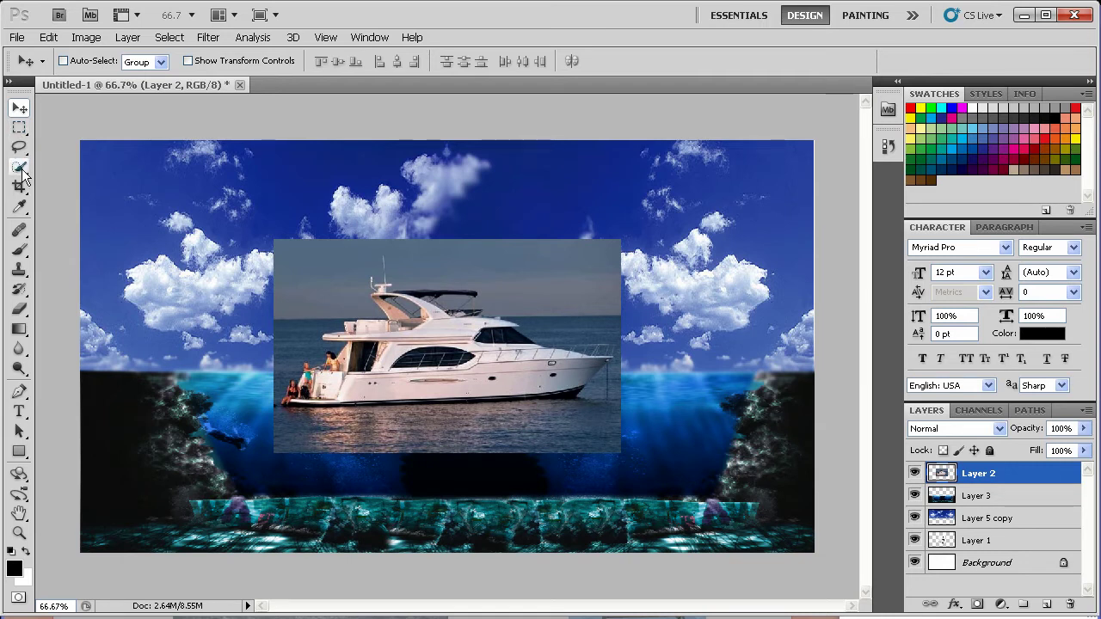
Select the yacht on Layer 2 from hull to upper deck with the Quick Selection tool, leaving out the surrounding sky.
click(19, 146)
click(19, 126)
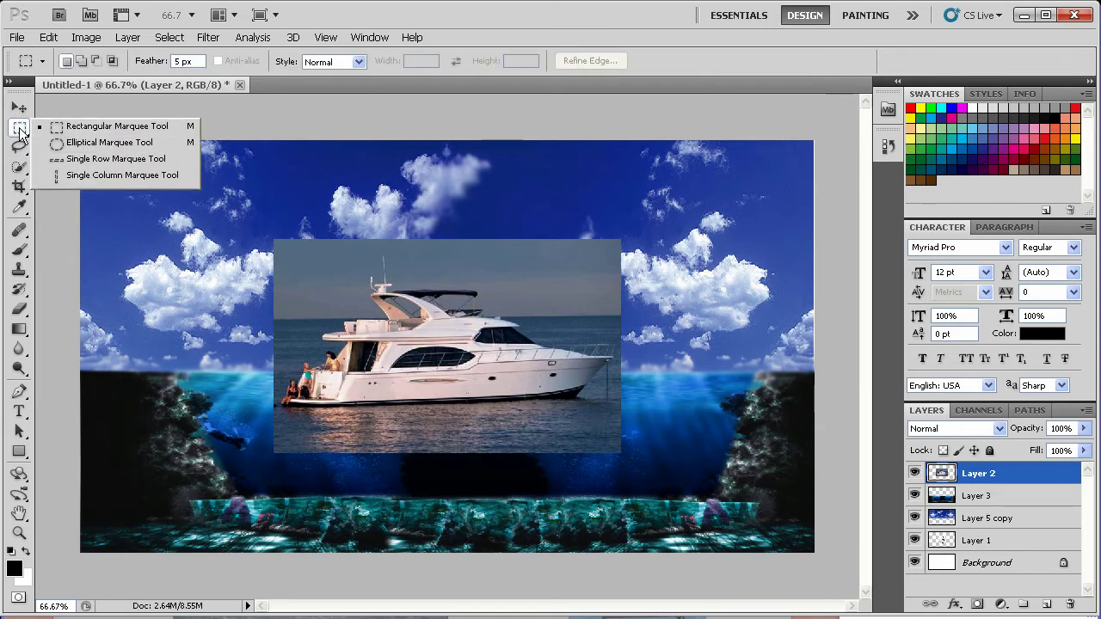
click(19, 165)
click(94, 182)
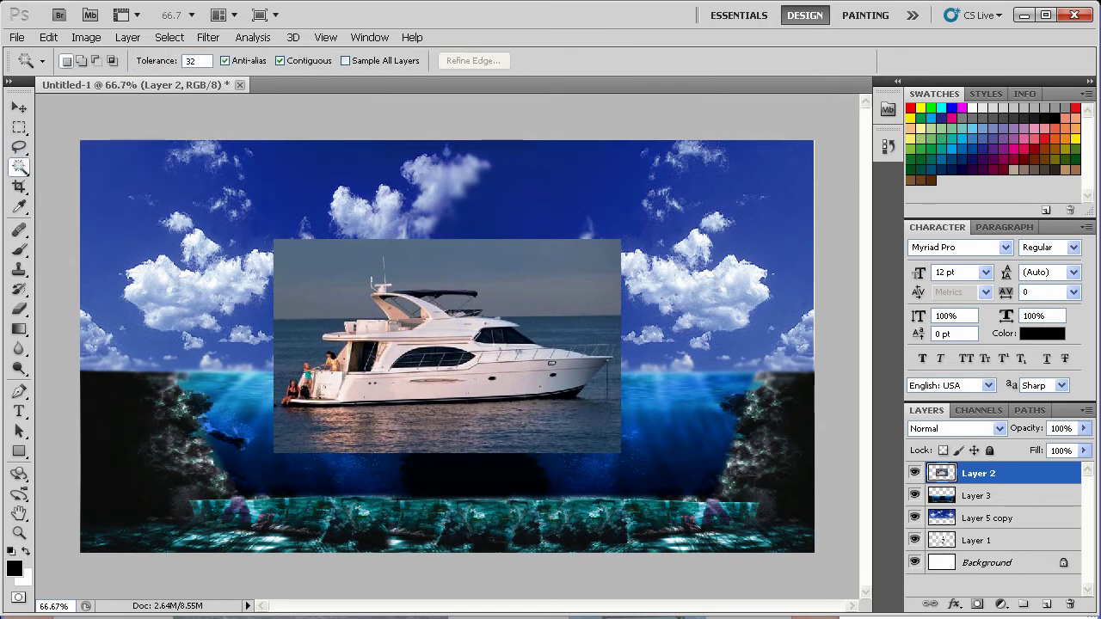
click(19, 167)
click(86, 164)
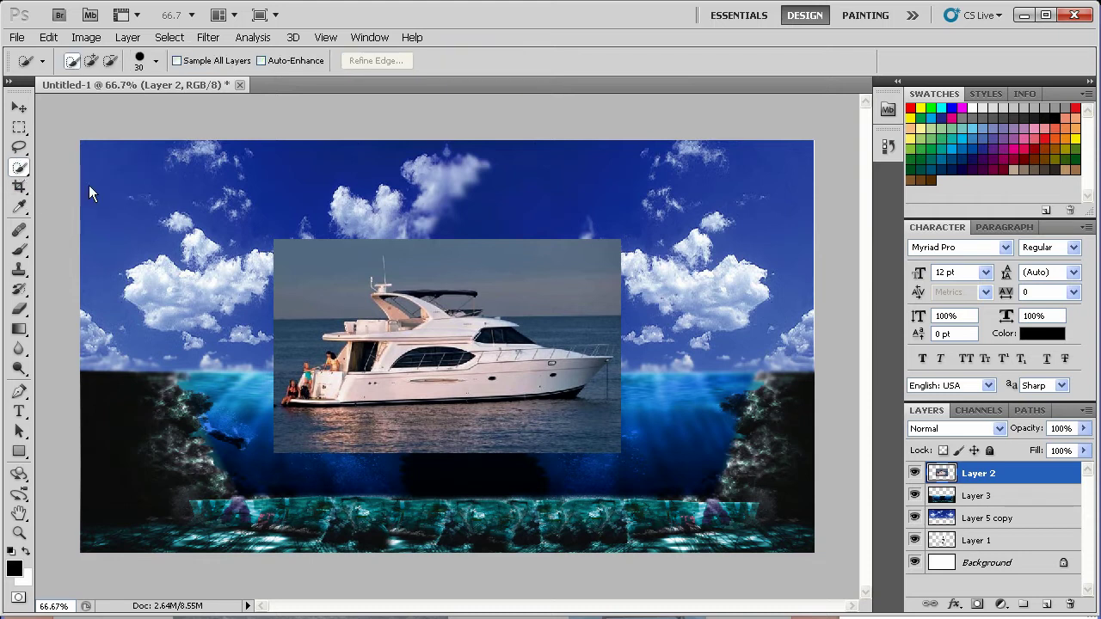
mouse_move(419, 386)
mouse_down()
mouse_move(342, 388)
mouse_move(588, 366)
mouse_move(564, 390)
mouse_move(455, 377)
mouse_move(465, 345)
mouse_move(512, 353)
mouse_move(476, 339)
mouse_move(503, 332)
mouse_move(461, 315)
mouse_move(416, 317)
mouse_move(433, 299)
mouse_move(454, 299)
mouse_move(388, 298)
mouse_up()
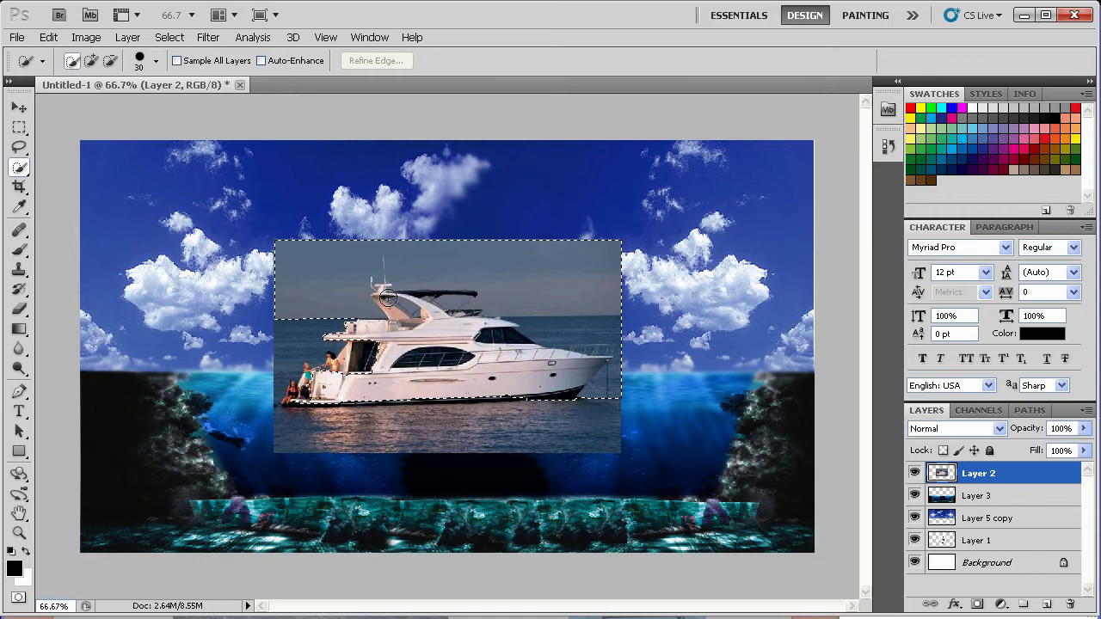
key(ctrl+z)
mouse_move(356, 335)
mouse_down()
mouse_move(384, 363)
mouse_move(366, 379)
mouse_move(351, 359)
mouse_move(318, 389)
mouse_move(326, 376)
mouse_move(290, 390)
mouse_move(314, 380)
mouse_move(604, 380)
mouse_move(560, 387)
mouse_up()
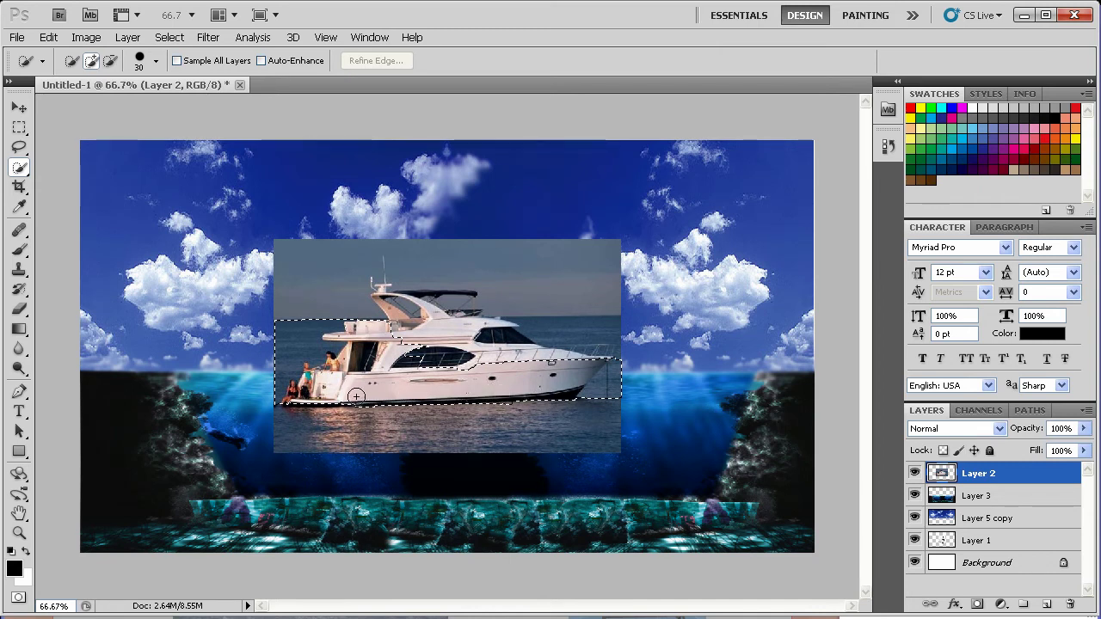
mouse_move(296, 394)
mouse_down()
mouse_move(422, 343)
mouse_move(436, 354)
mouse_move(517, 354)
mouse_move(511, 341)
mouse_up()
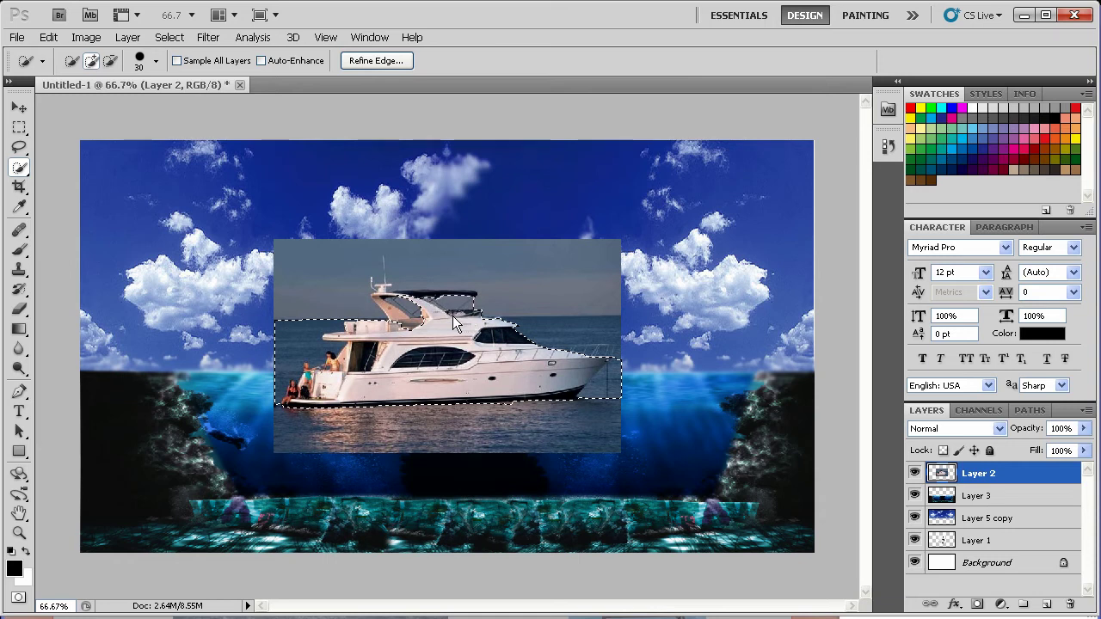
drag(406, 298, 431, 300)
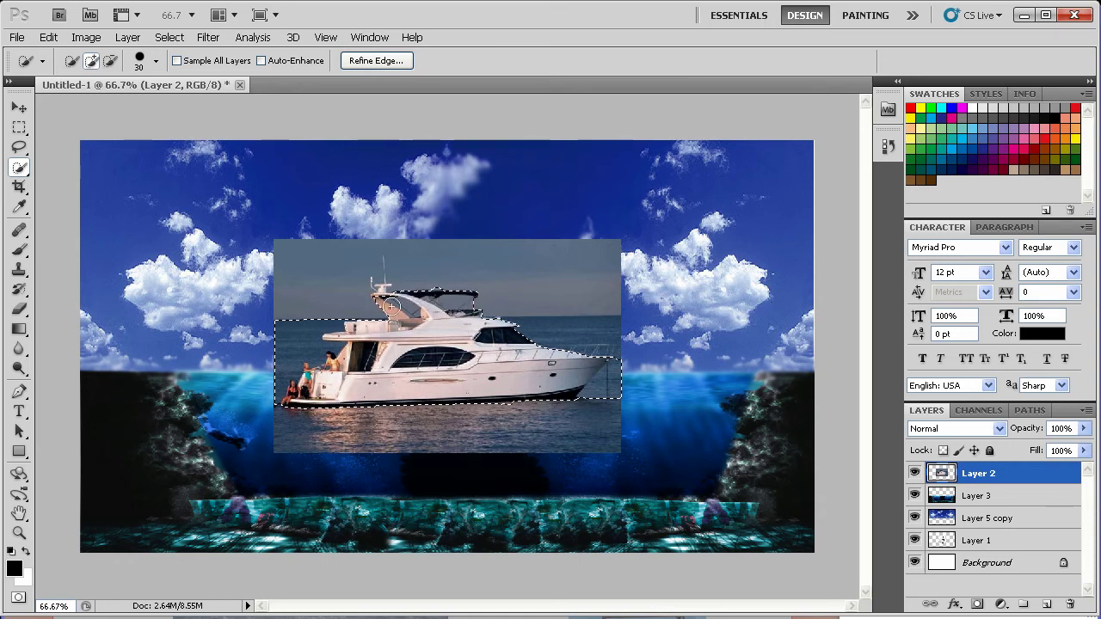
click(392, 306)
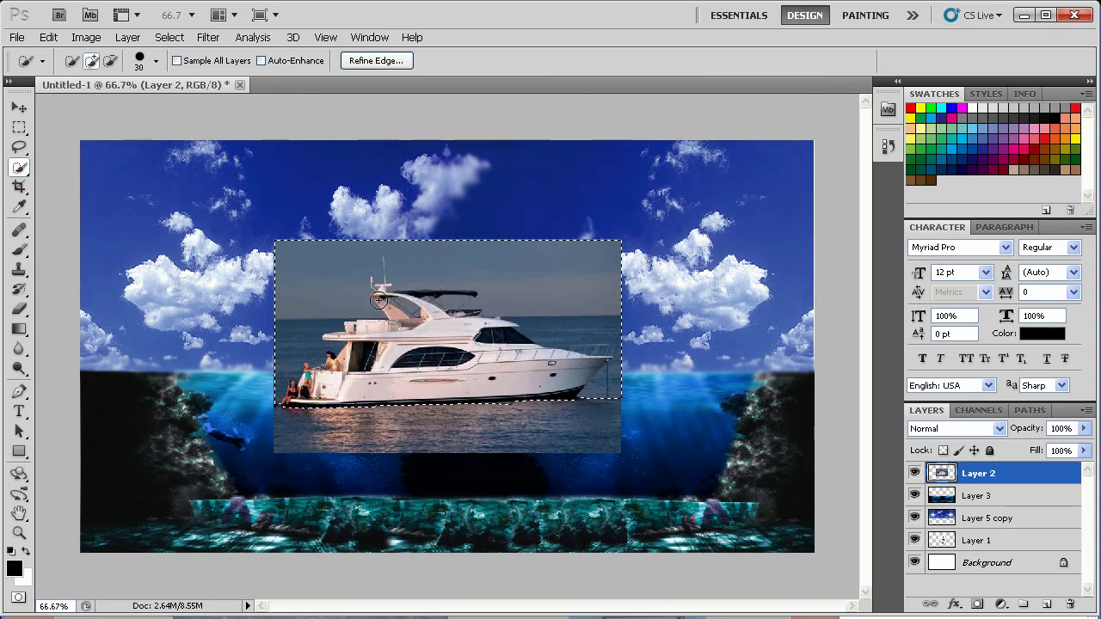
key(ctrl+z)
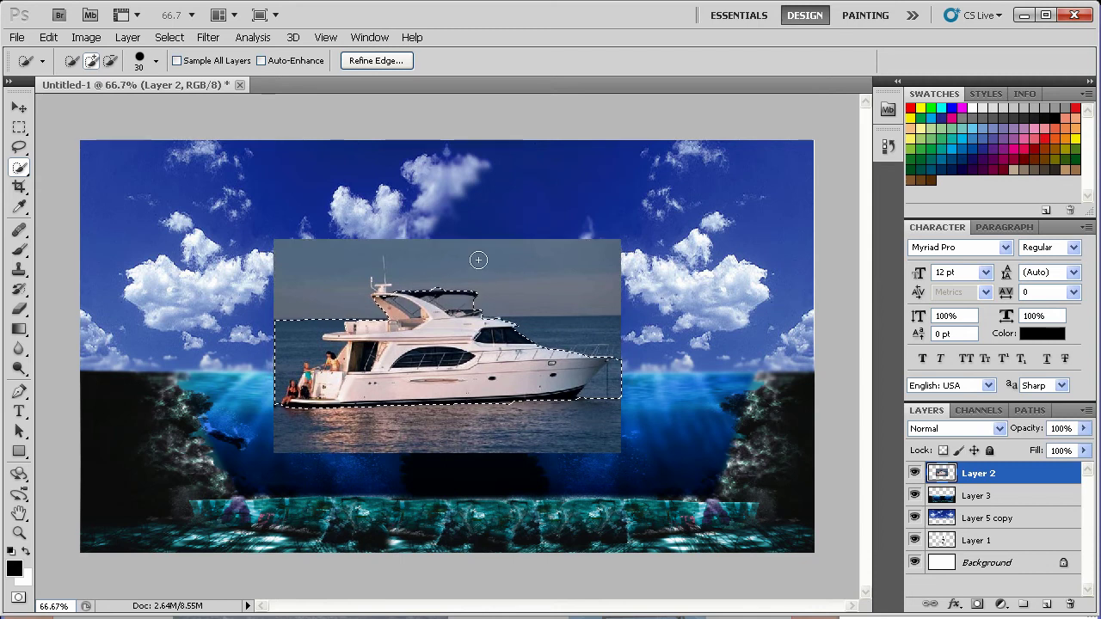
Delete everything outside the yacht selection on Layer 2 and clear the selection.
key(ctrl+shift+i)
key(Delete)
key(ctrl+d)
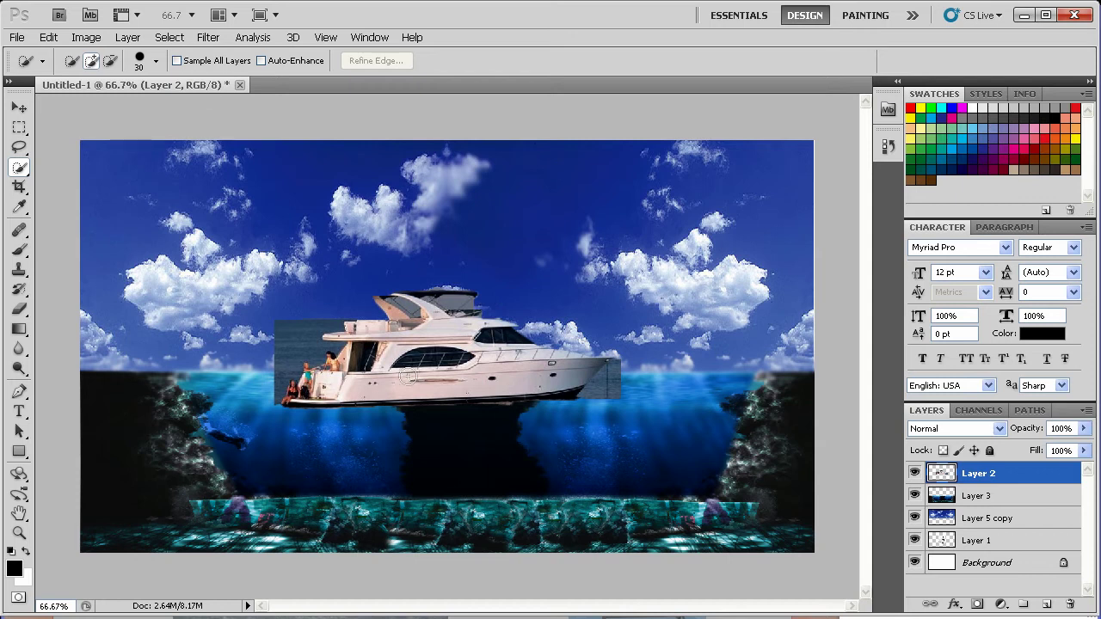
Move the yacht to the right half of the waterline and flip it horizontally.
key(v)
mouse_move(452, 386)
mouse_down()
mouse_move(579, 358)
mouse_move(582, 370)
mouse_up()
click(48, 37)
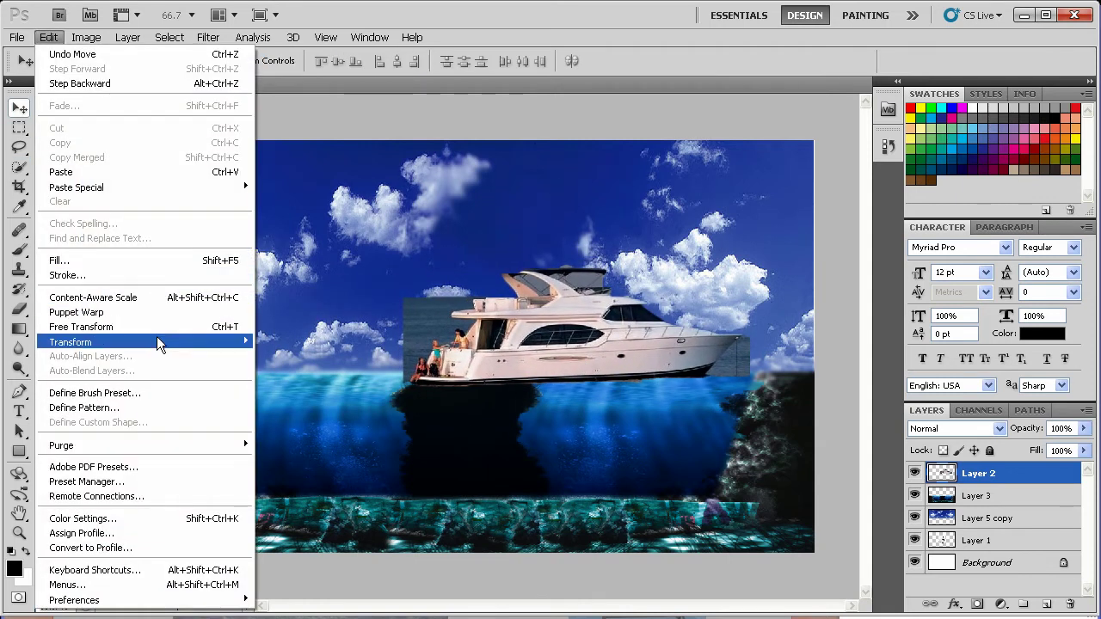
mouse_move(157, 340)
click(314, 511)
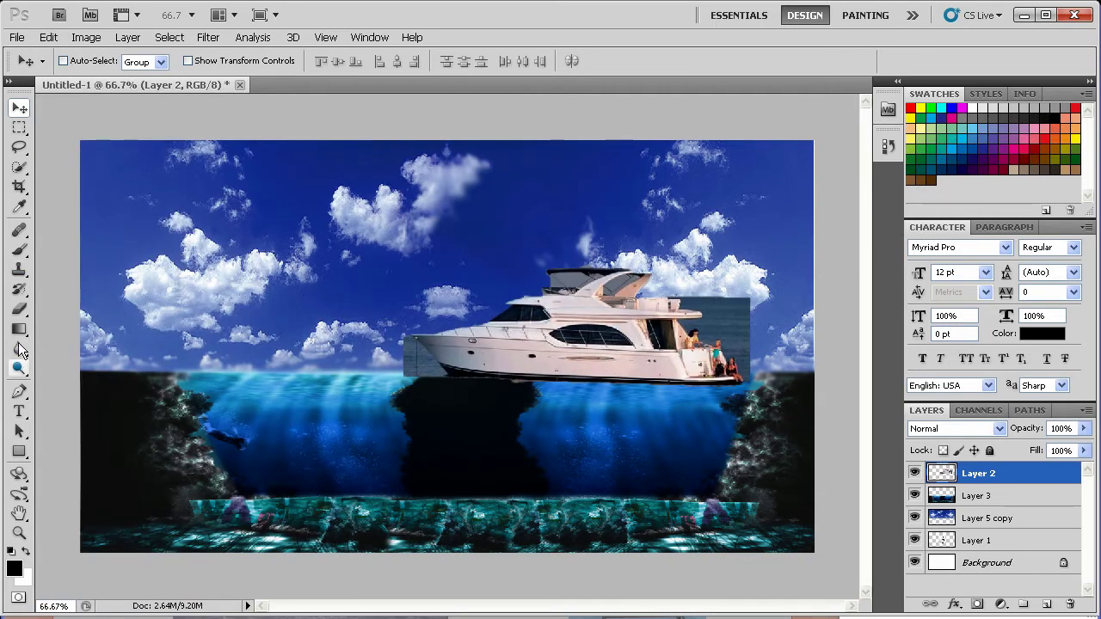
Erase leftover sea in front of and below the yacht's bow with the Eraser.
click(19, 289)
click(18, 310)
drag(396, 367, 440, 396)
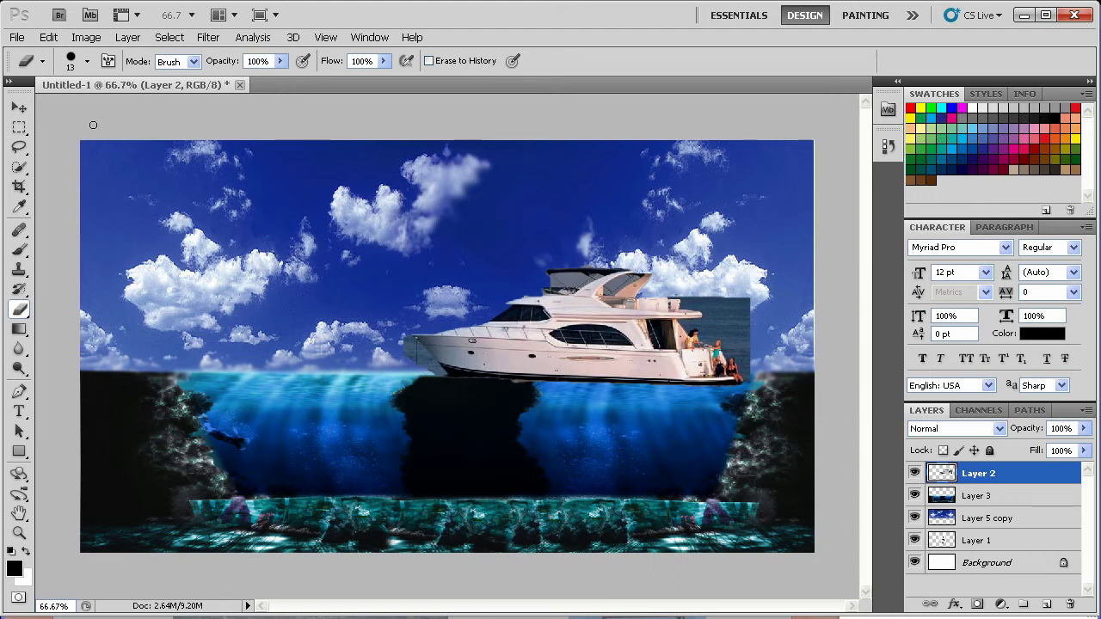
Outline the remaining background around the bow with the Polygonal Lasso, delete it and deselect.
drag(18, 146, 67, 161)
click(459, 386)
click(401, 318)
click(372, 352)
click(418, 437)
double_click(466, 423)
key(Delete)
key(ctrl+d)
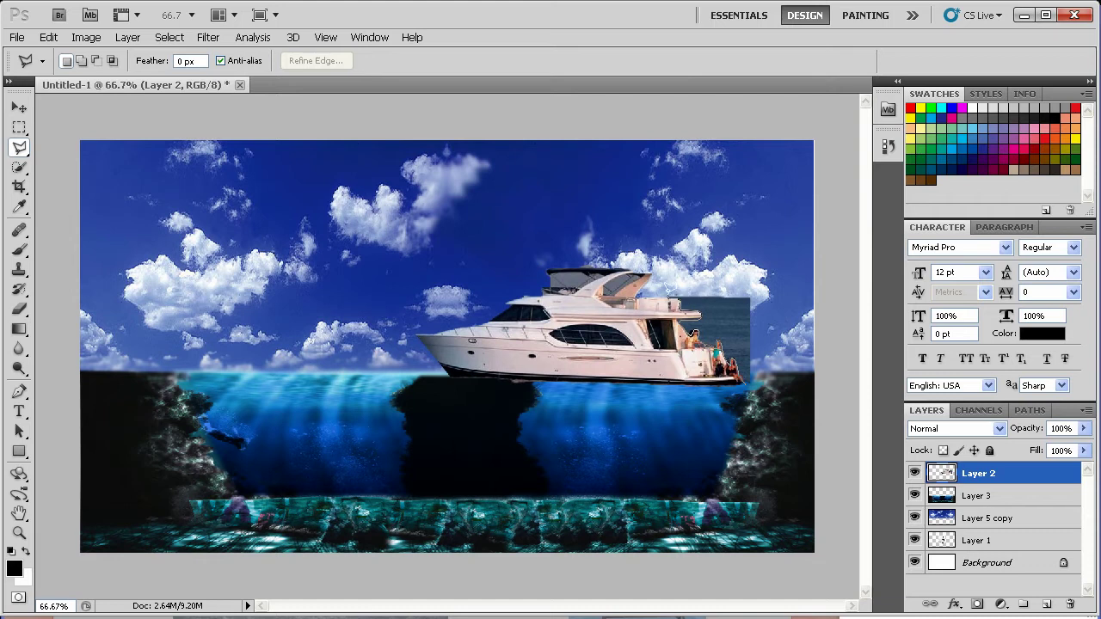
Outline the block of sea behind the yacht's stern with the Polygonal Lasso and delete it.
mouse_move(670, 288)
mouse_down()
mouse_move(705, 263)
mouse_move(778, 280)
mouse_move(796, 377)
mouse_move(776, 401)
mouse_move(768, 375)
mouse_up()
key(Delete)
key(ctrl+d)
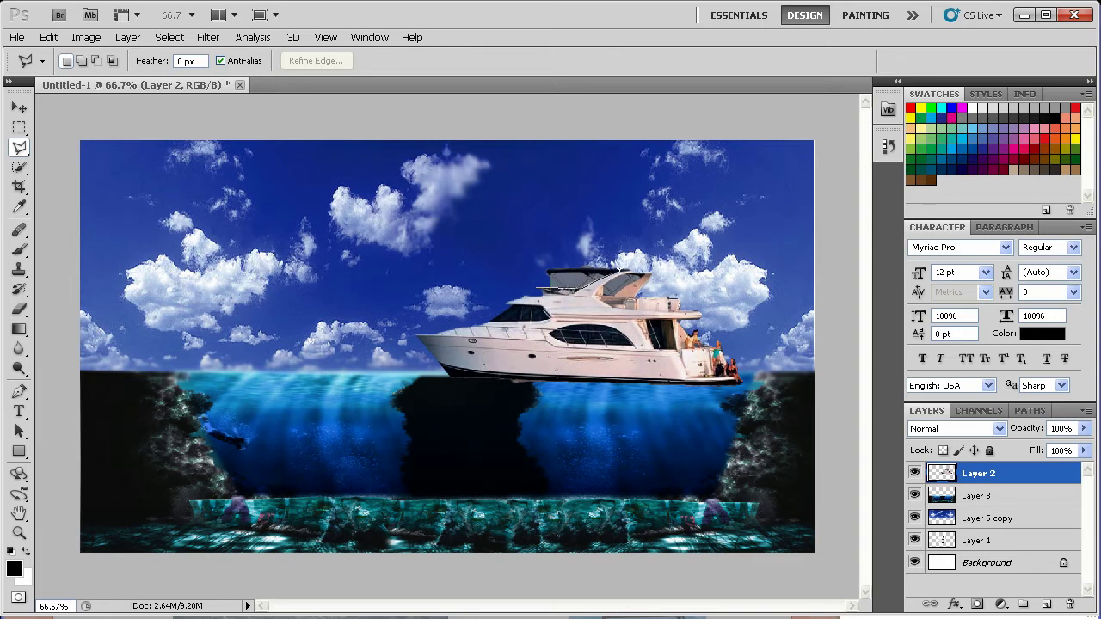
Cut away the canopy and the leftover windscreen pieces from the yacht's upper deck with the Polygonal Lasso.
click(638, 250)
double_click(532, 275)
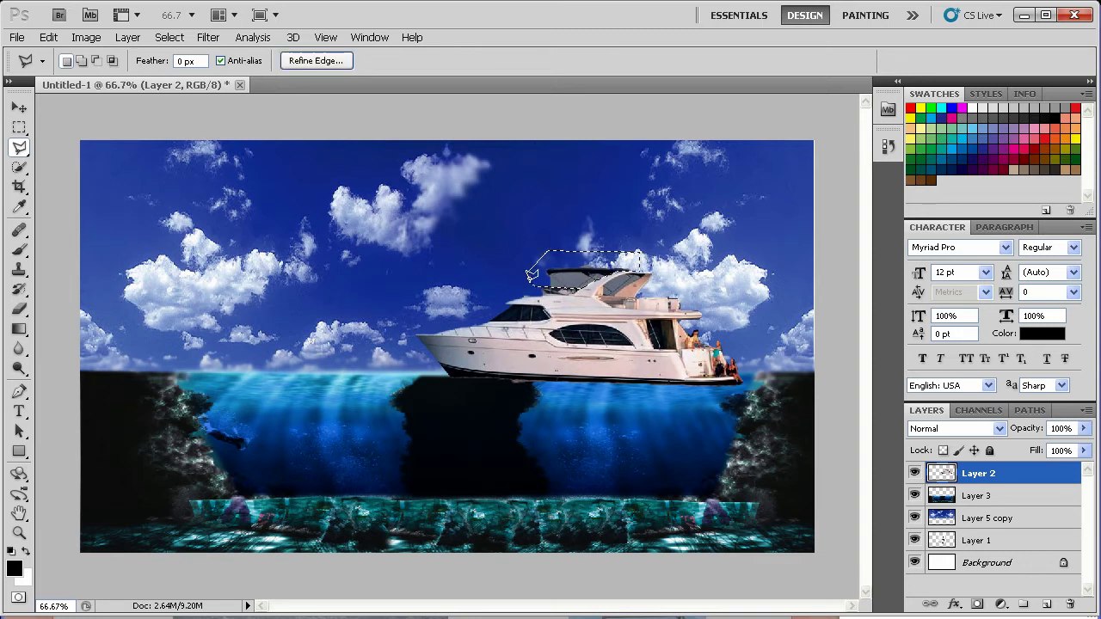
key(Delete)
key(ctrl+d)
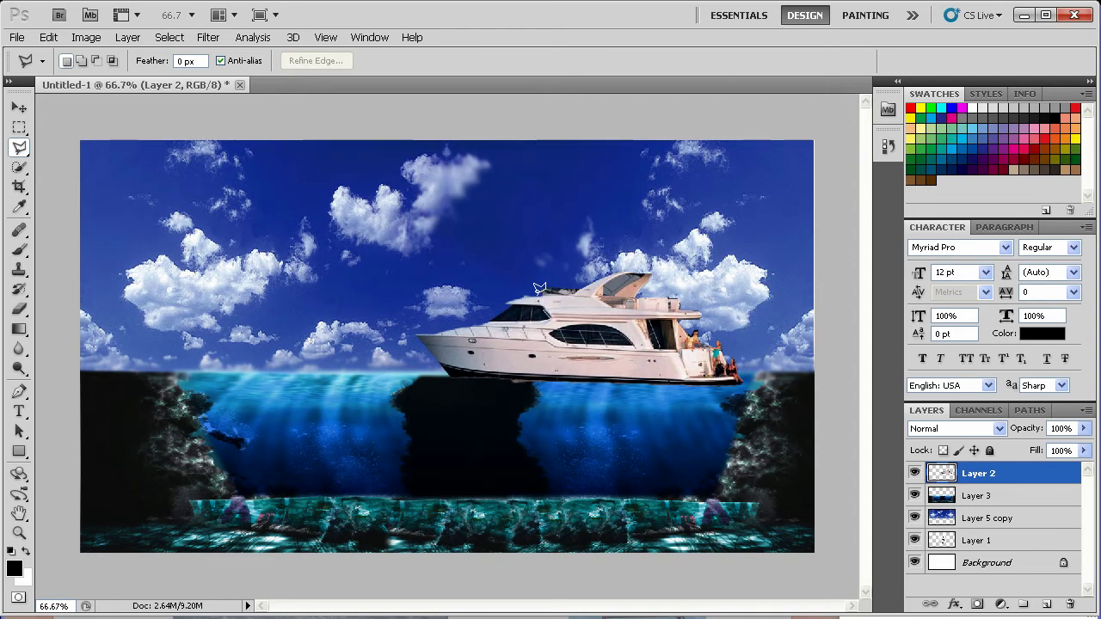
click(586, 274)
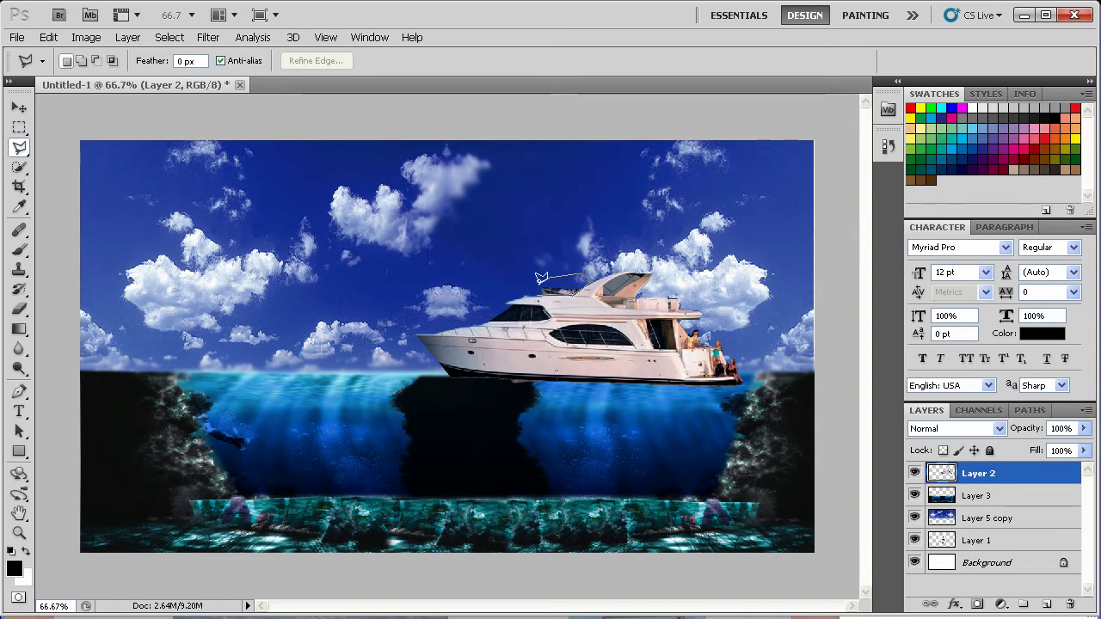
double_click(538, 277)
key(Delete)
click(551, 248)
key(ctrl+d)
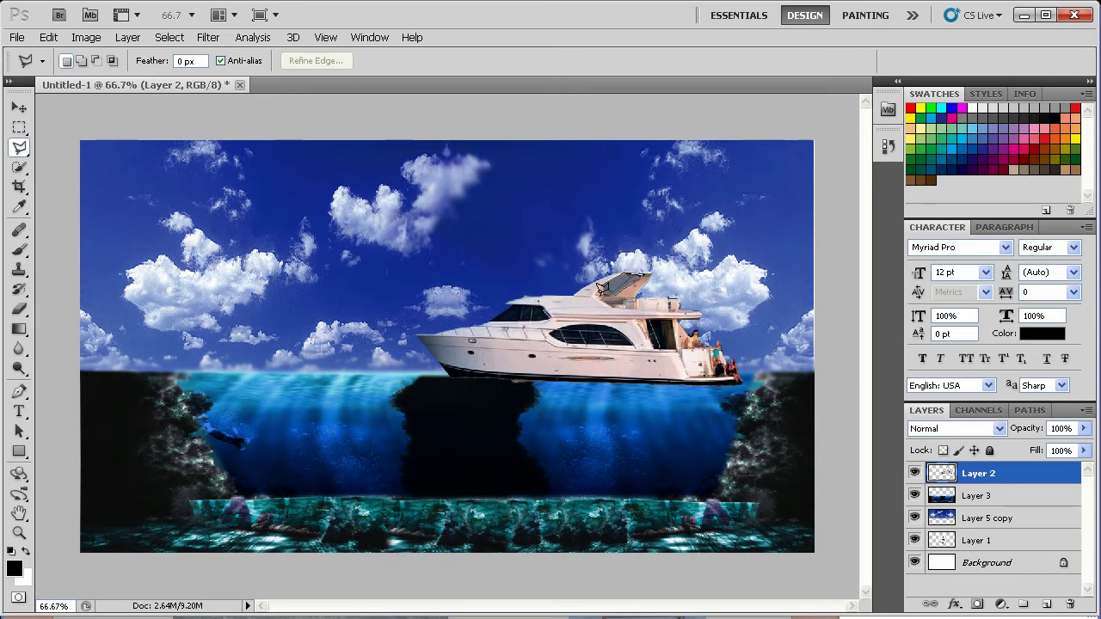
Remove the old background showing through the opening in the yacht's upper-deck arch.
double_click(609, 292)
key(ctrl+d)
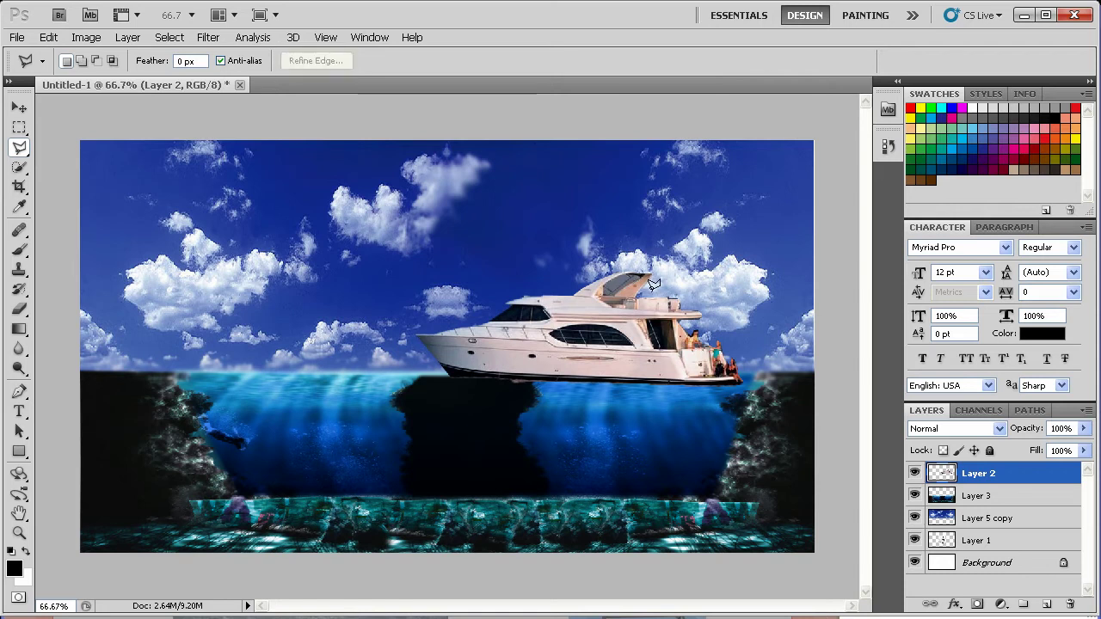
key(ctrl+z)
key(Delete)
key(ctrl+d)
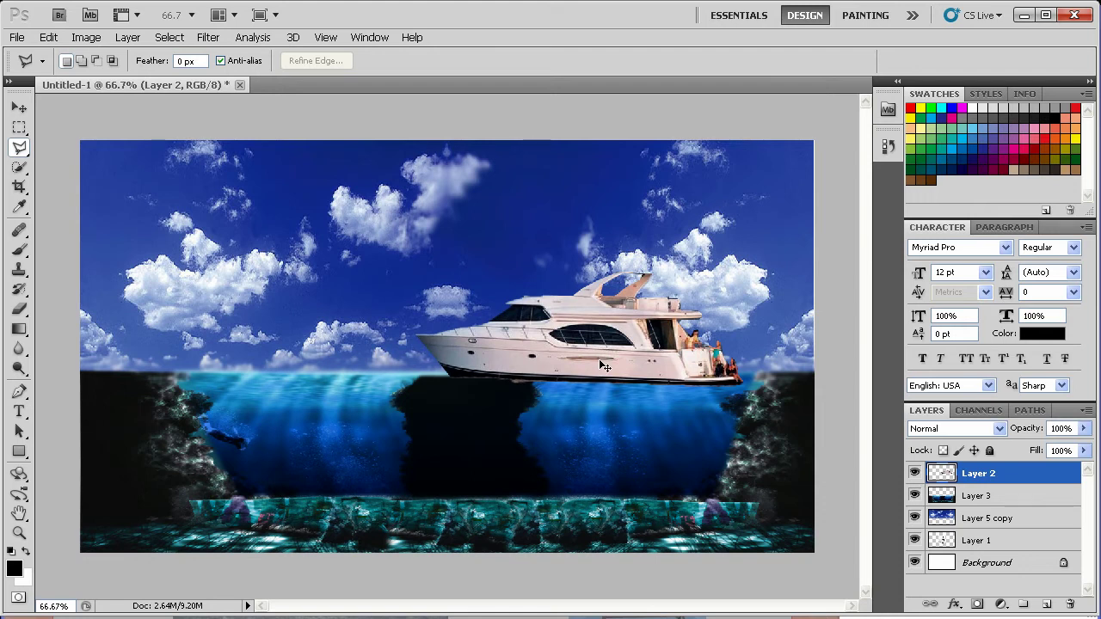
Skew the yacht vertically by 3.59° so its stern side sits lower, and nudge it onto the waterline.
key(ctrl+t)
drag(744, 271, 744, 292)
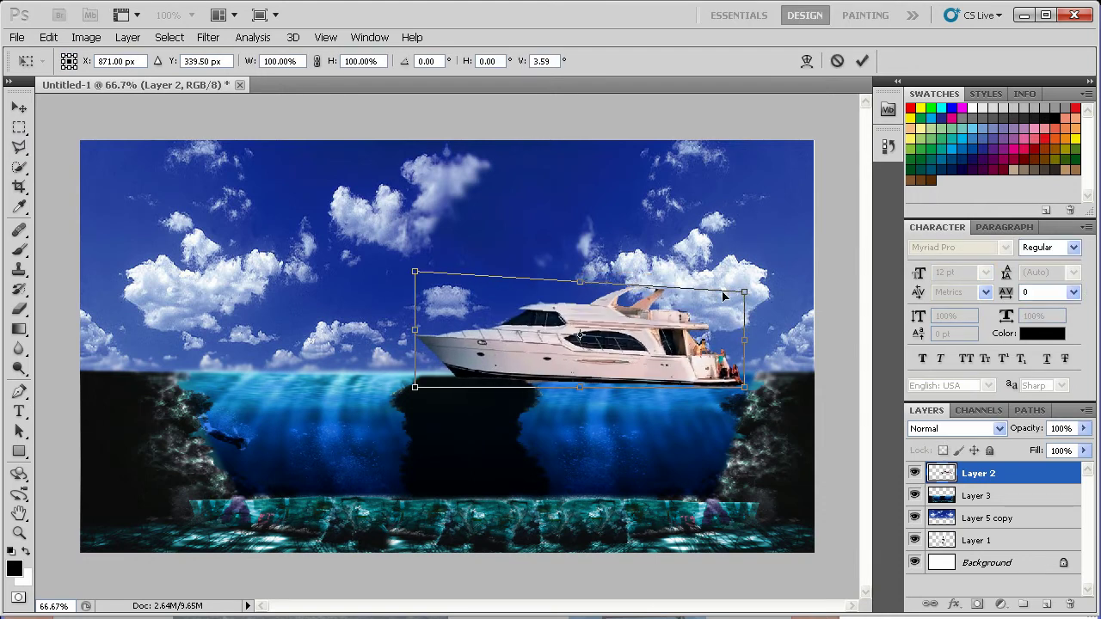
key(Return)
key(v)
drag(662, 390, 661, 388)
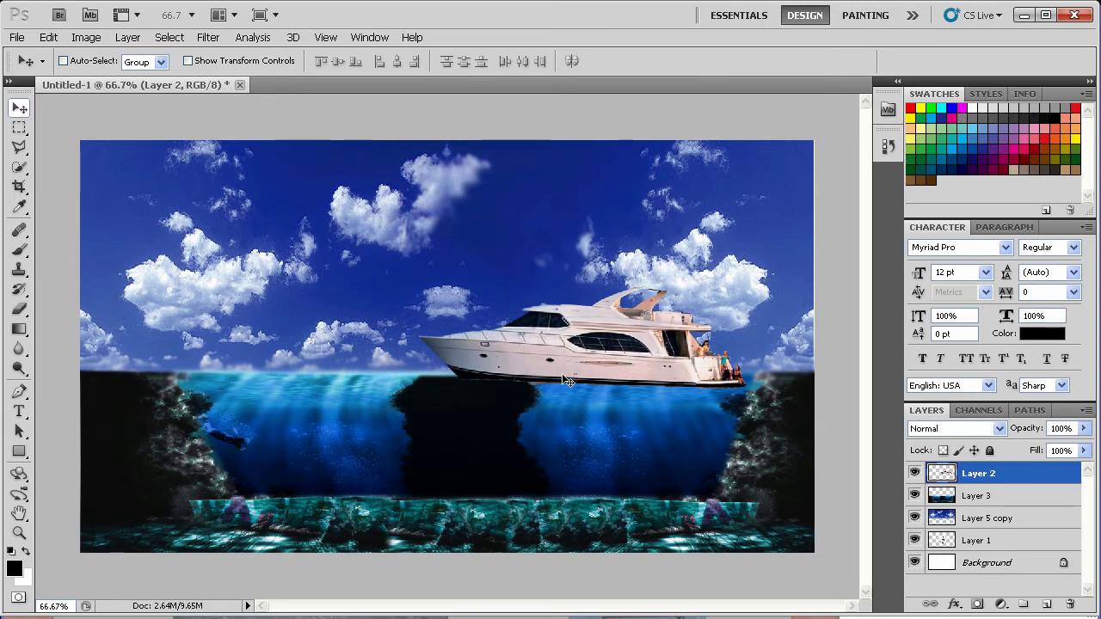
Scale the yacht proportionally down to 81.31%, keeping it at the right side of the waterline.
key(ctrl+t)
drag(419, 287, 476, 319)
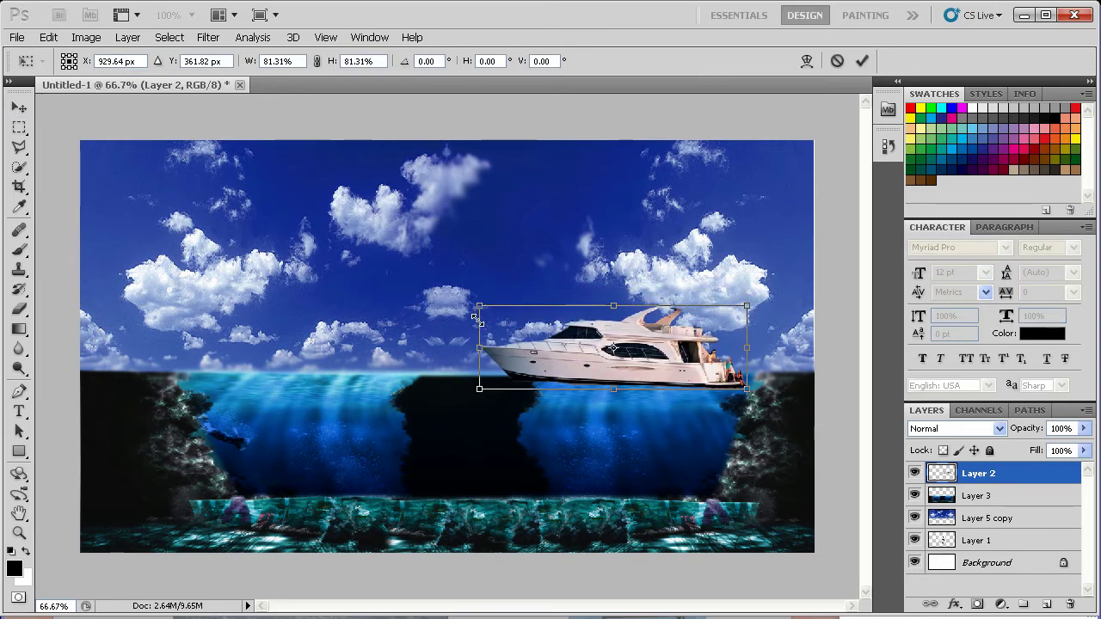
key(Return)
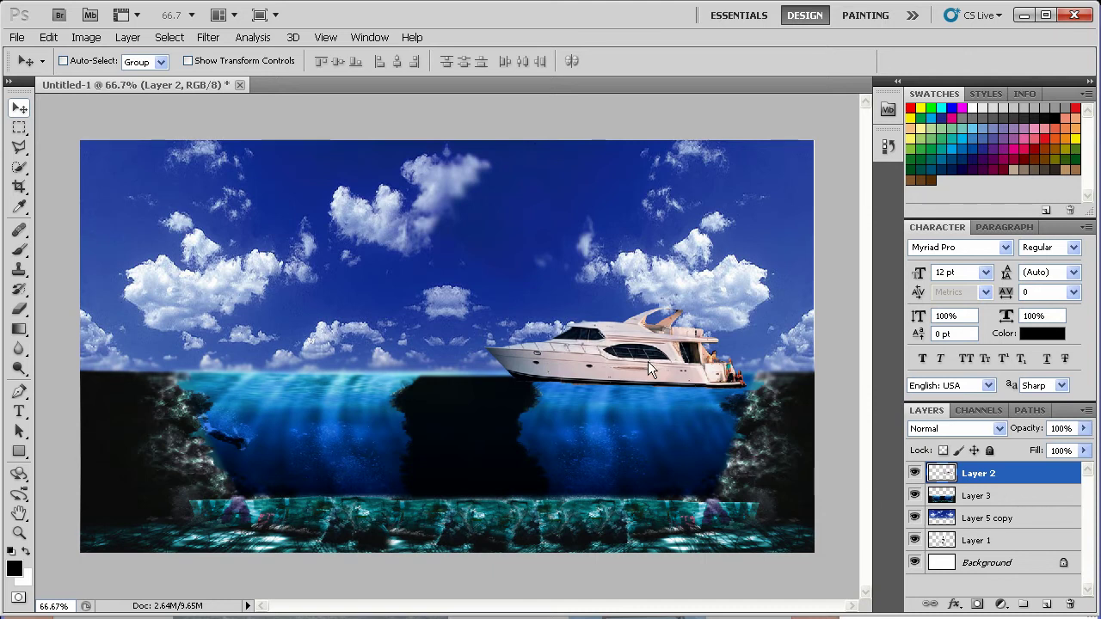
Bring Layer 1 to the top of the layer stack and position the woman's photo at the lower left of the scene.
drag(1028, 542, 1005, 476)
drag(456, 365, 314, 463)
key(ctrl+t)
key(Return)
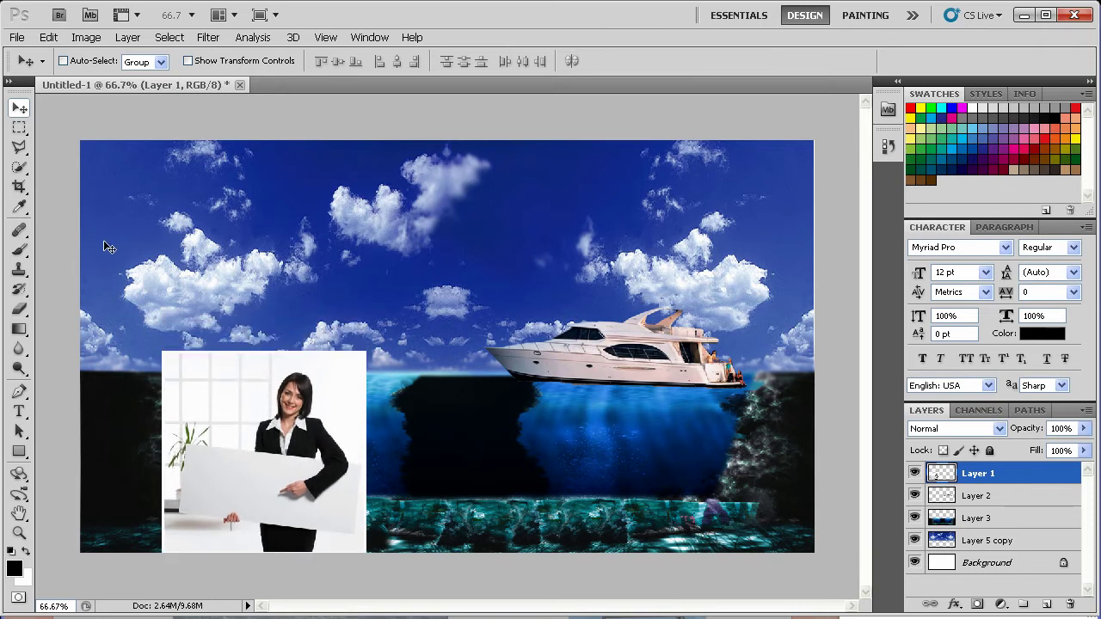
click(19, 167)
drag(267, 484, 205, 474)
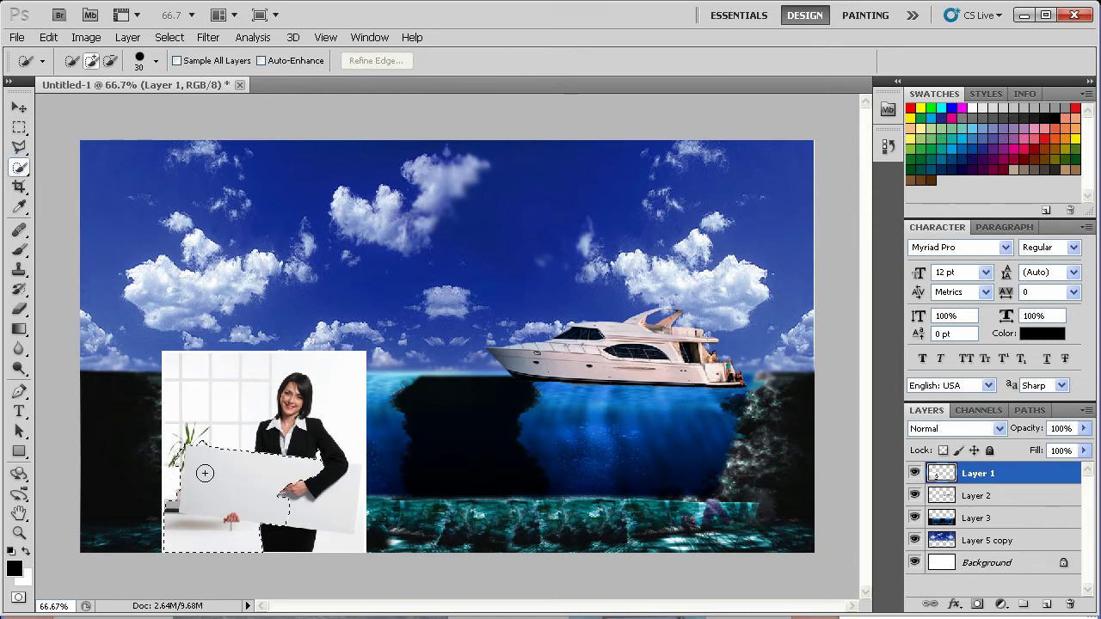
key(ctrl+d)
right_click(18, 171)
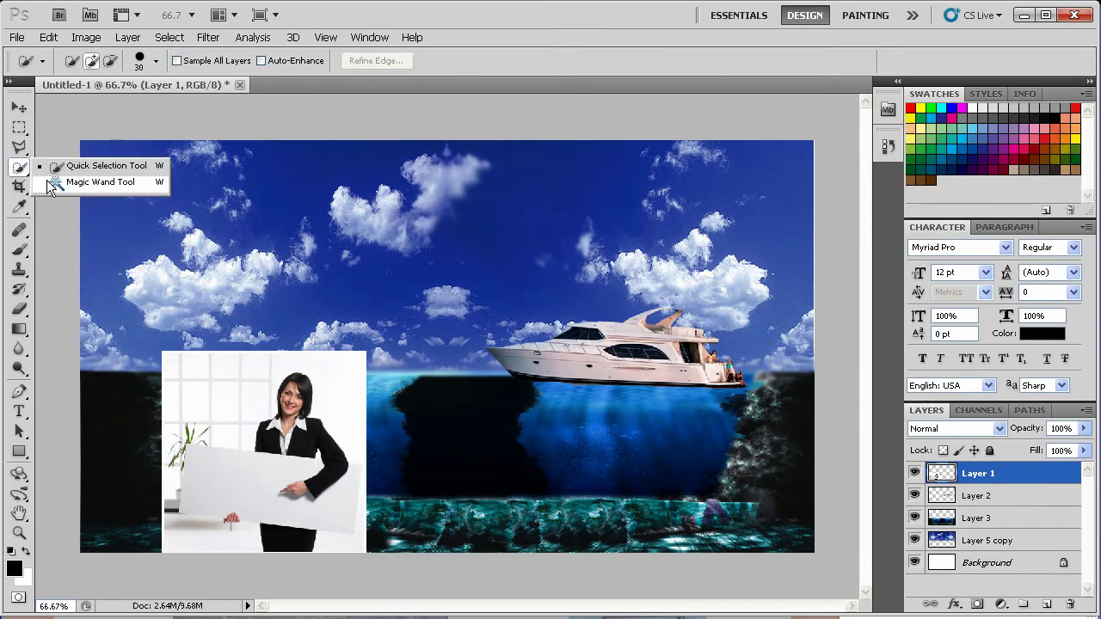
click(55, 184)
click(286, 480)
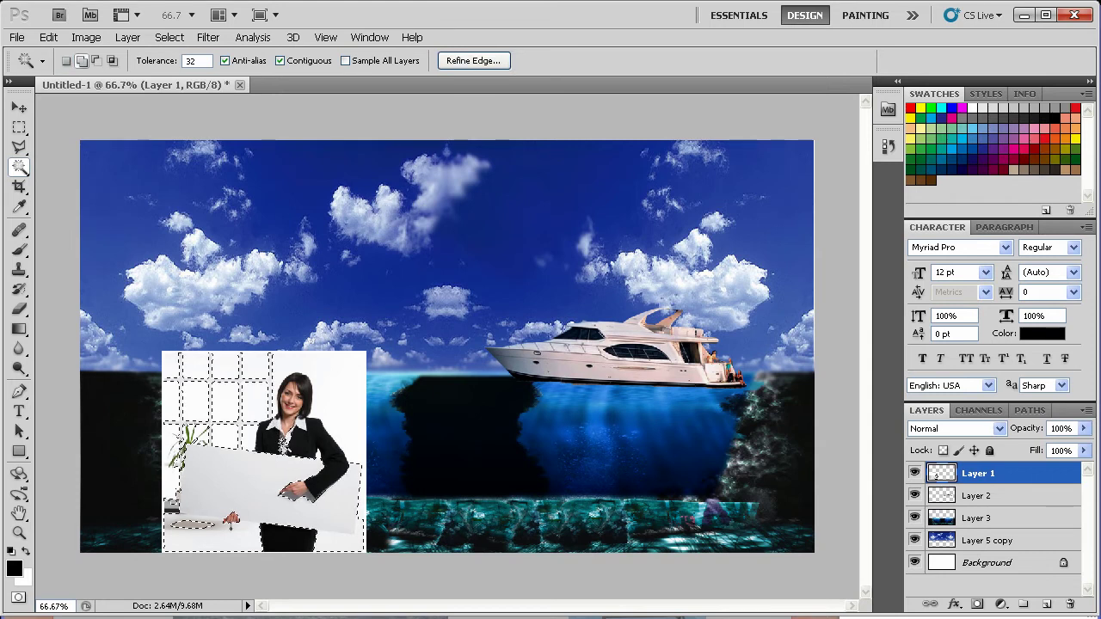
key(ctrl+d)
click(300, 452)
shift+click(293, 400)
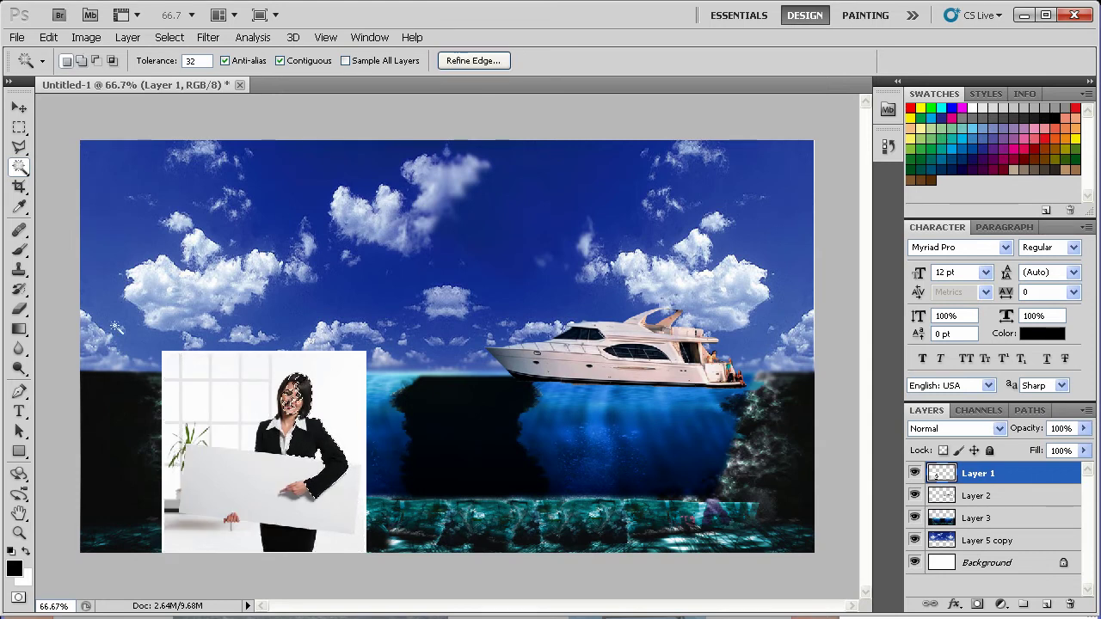
key(ctrl+d)
Select the woman and her sign with the Quick Selection tool, and delete the rest of the photo on Layer 1.
right_click(20, 169)
click(98, 166)
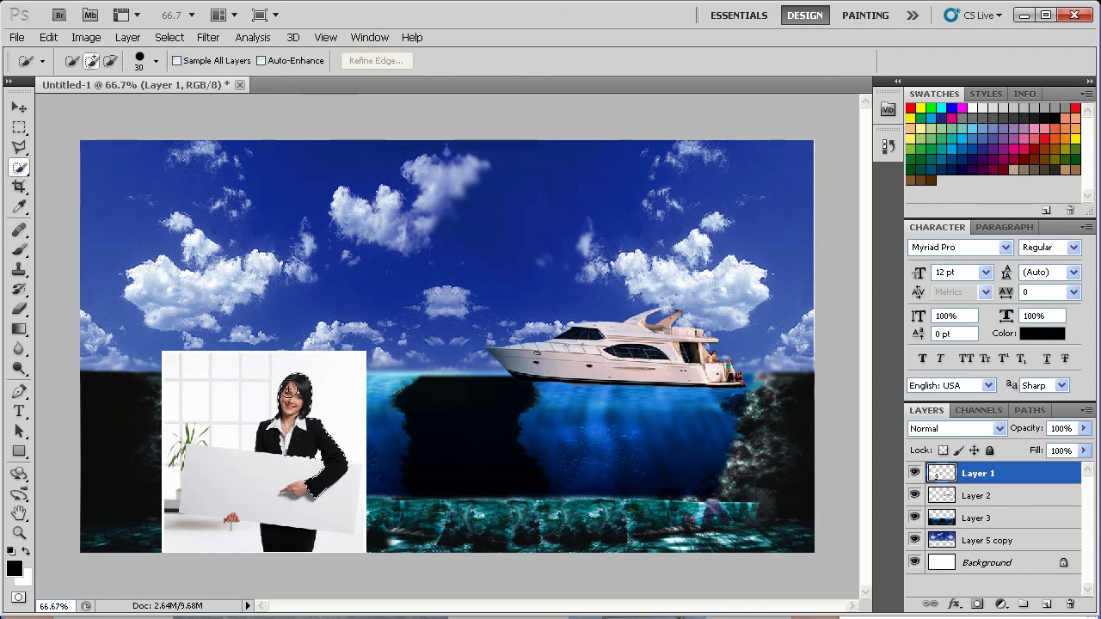
mouse_move(289, 393)
mouse_down()
mouse_move(268, 451)
mouse_move(269, 435)
mouse_move(269, 533)
mouse_move(298, 542)
mouse_move(306, 489)
mouse_move(330, 505)
mouse_move(352, 476)
mouse_move(316, 500)
mouse_move(258, 501)
mouse_up()
key(ctrl+shift+i)
key(Delete)
key(ctrl+d)
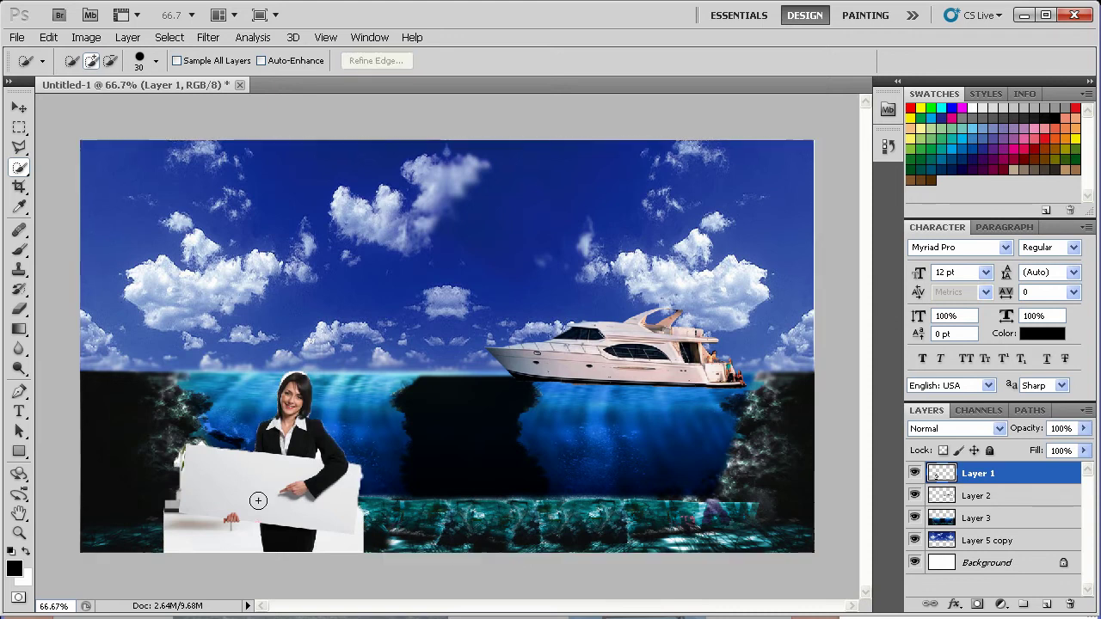
Outline the left part of the sign with the Polygonal Lasso and invert the selection.
drag(232, 490, 266, 496)
key(ctrl+d)
click(20, 148)
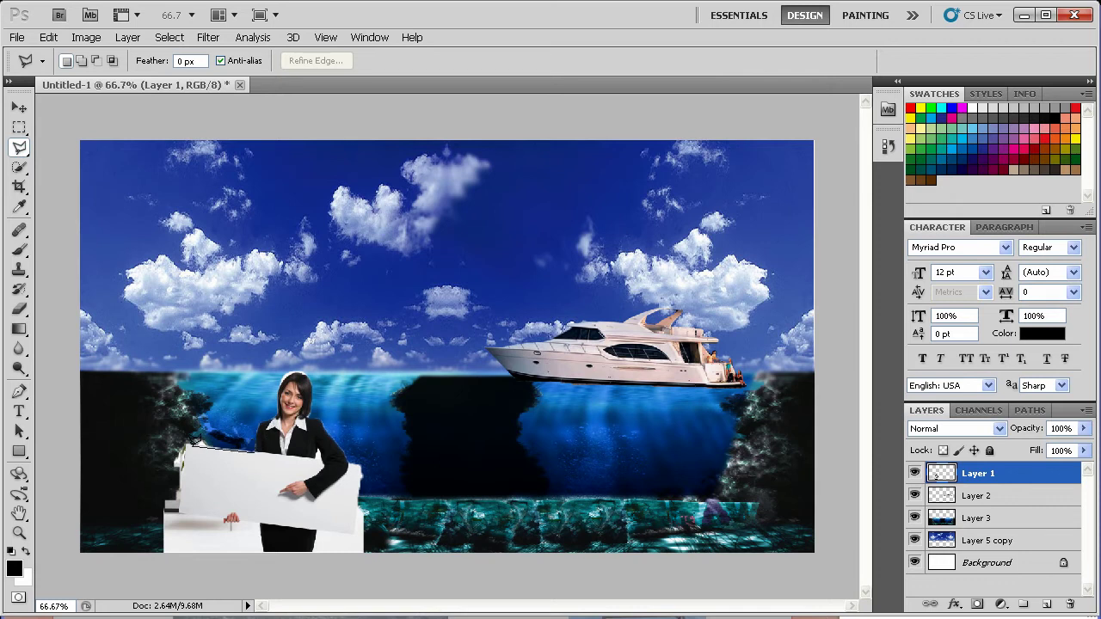
click(184, 447)
double_click(242, 518)
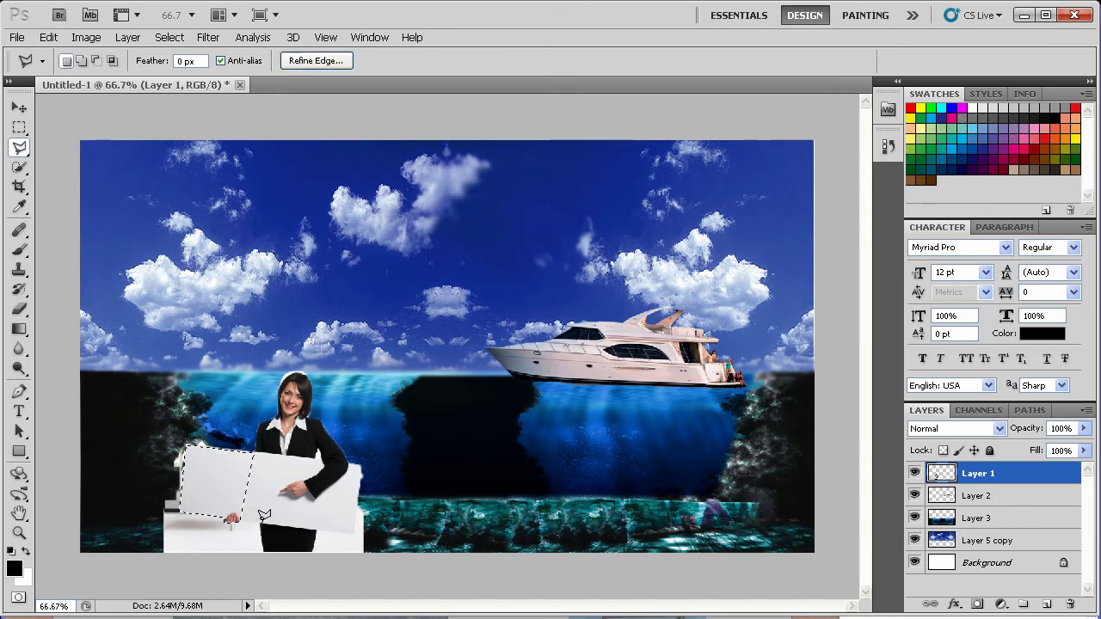
key(ctrl+shift+i)
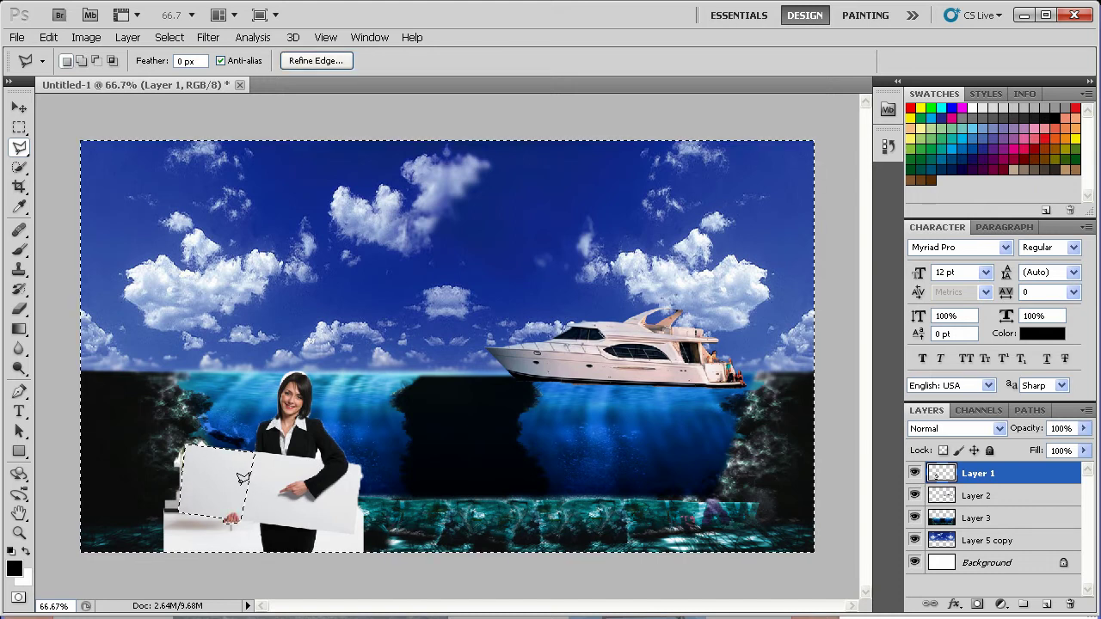
Set the Eraser to 54 px and erase the leftover white beside and below the left part of the sign, leaving nothing selected.
click(18, 310)
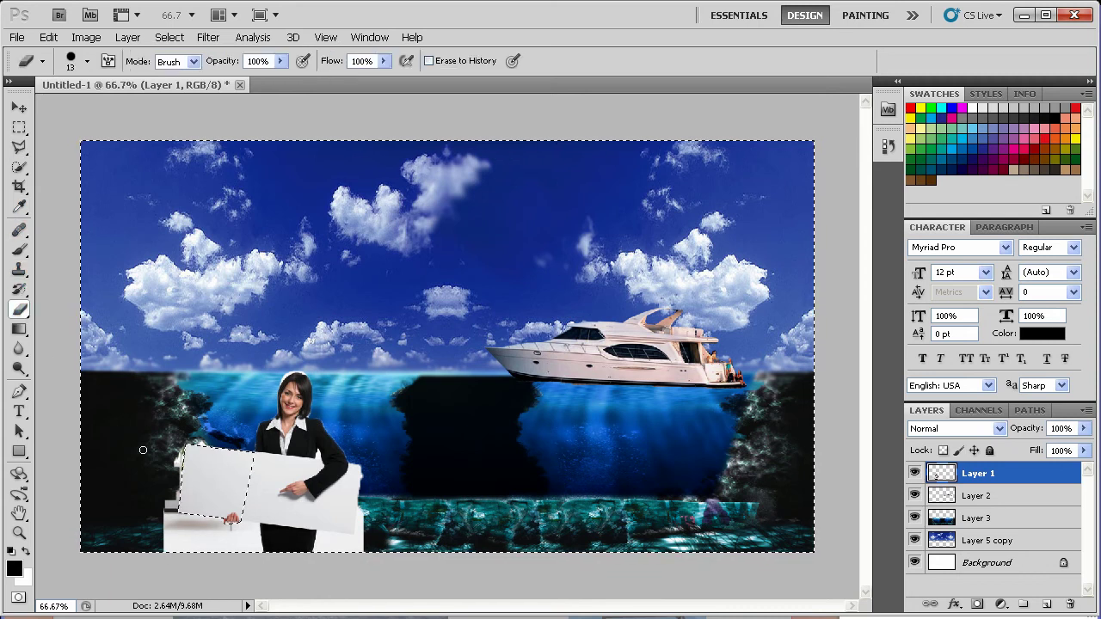
right_click(183, 443)
drag(206, 519, 228, 519)
key(Return)
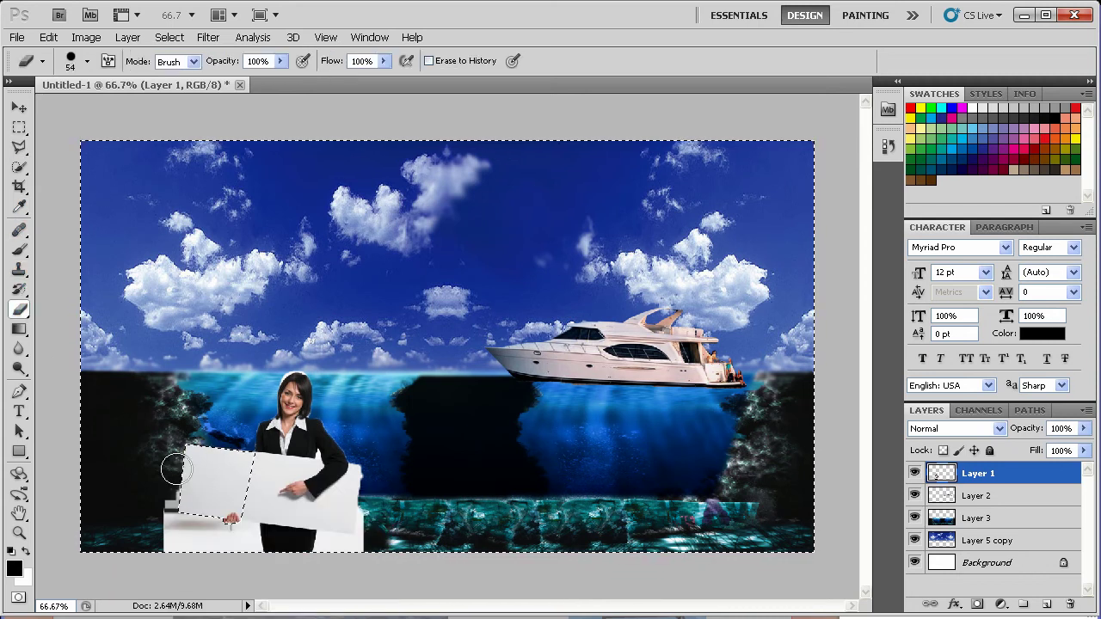
mouse_move(148, 507)
mouse_down()
mouse_move(186, 498)
mouse_move(181, 544)
mouse_move(196, 513)
mouse_move(196, 541)
mouse_move(202, 525)
mouse_move(236, 566)
mouse_up()
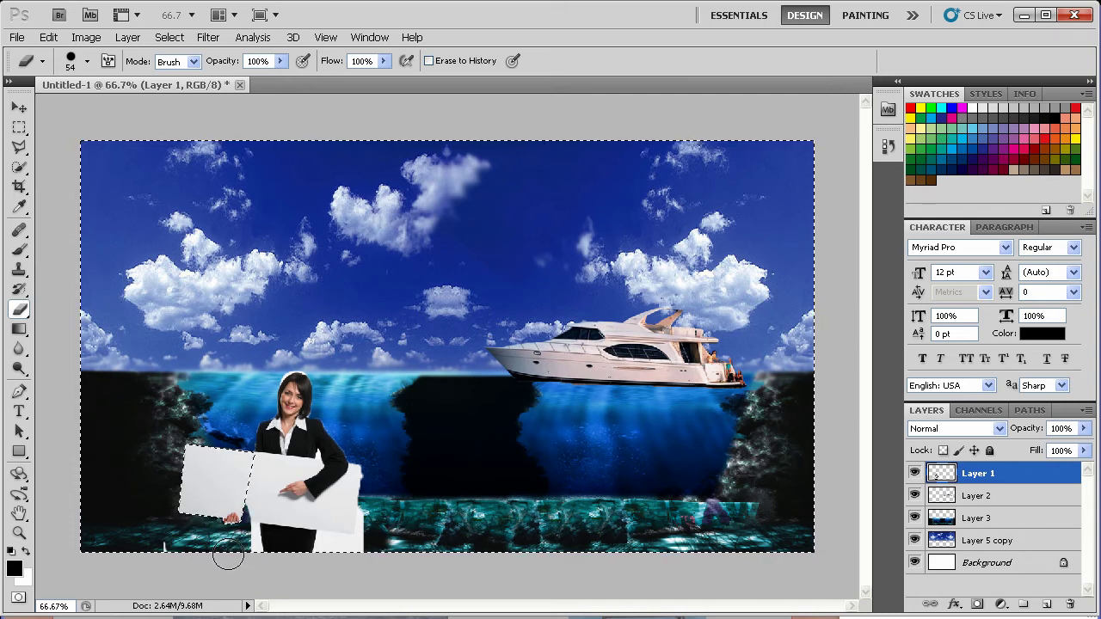
key(ctrl+z)
mouse_move(241, 530)
mouse_down()
mouse_move(223, 554)
mouse_move(218, 538)
mouse_move(231, 540)
mouse_move(207, 518)
mouse_up()
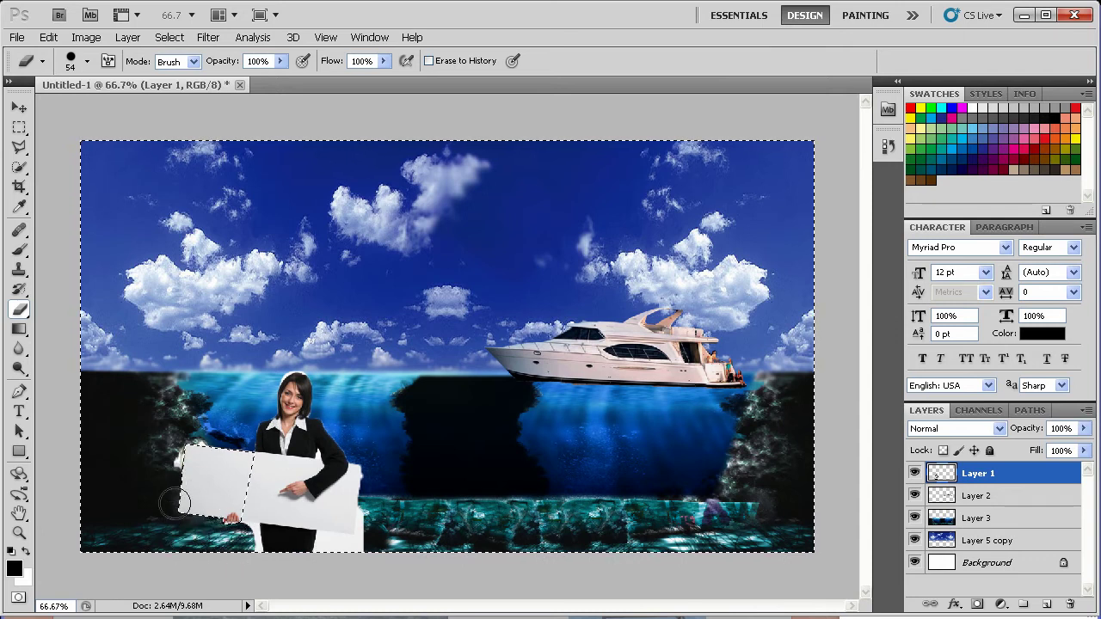
key(ctrl+d)
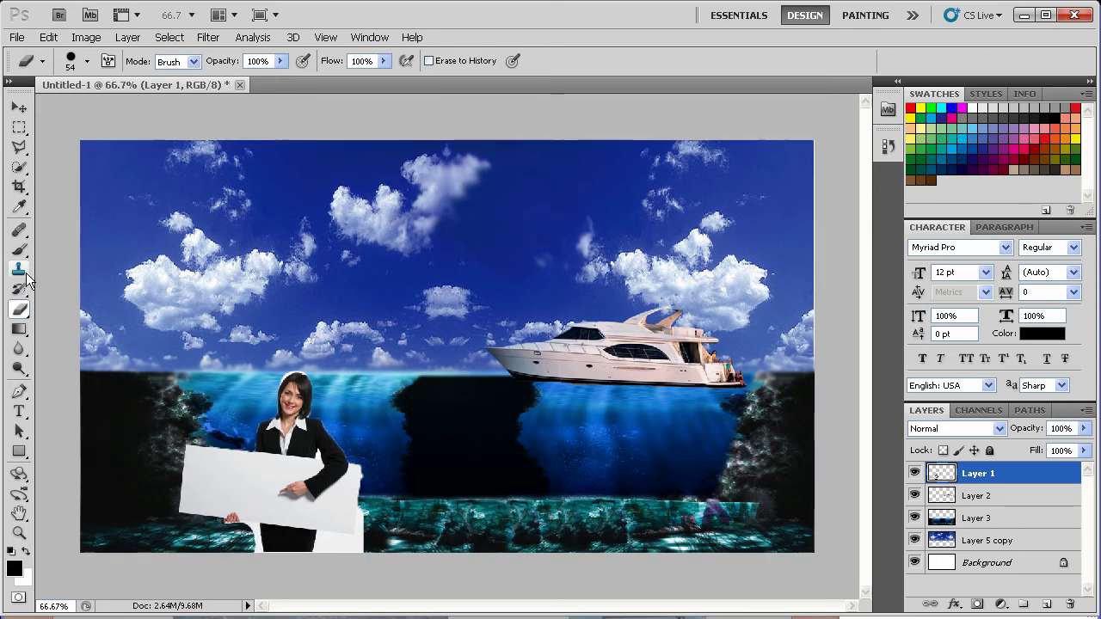
Select the skirt and sign with Quick Selection, invert the selection, and erase the white strip at the skirt's left side.
click(20, 167)
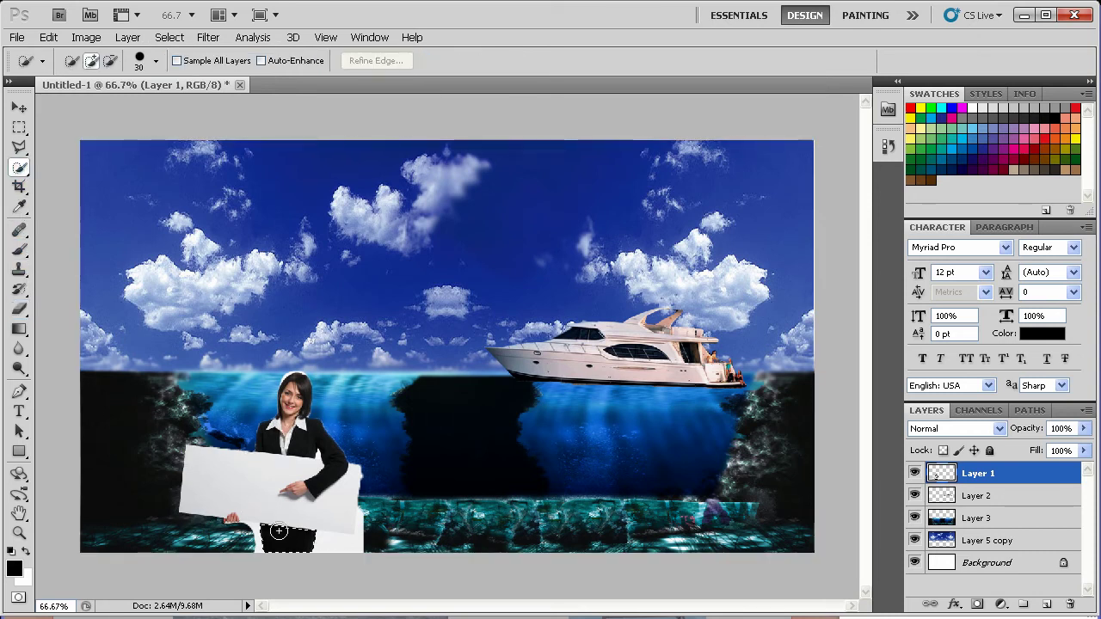
drag(280, 522, 270, 502)
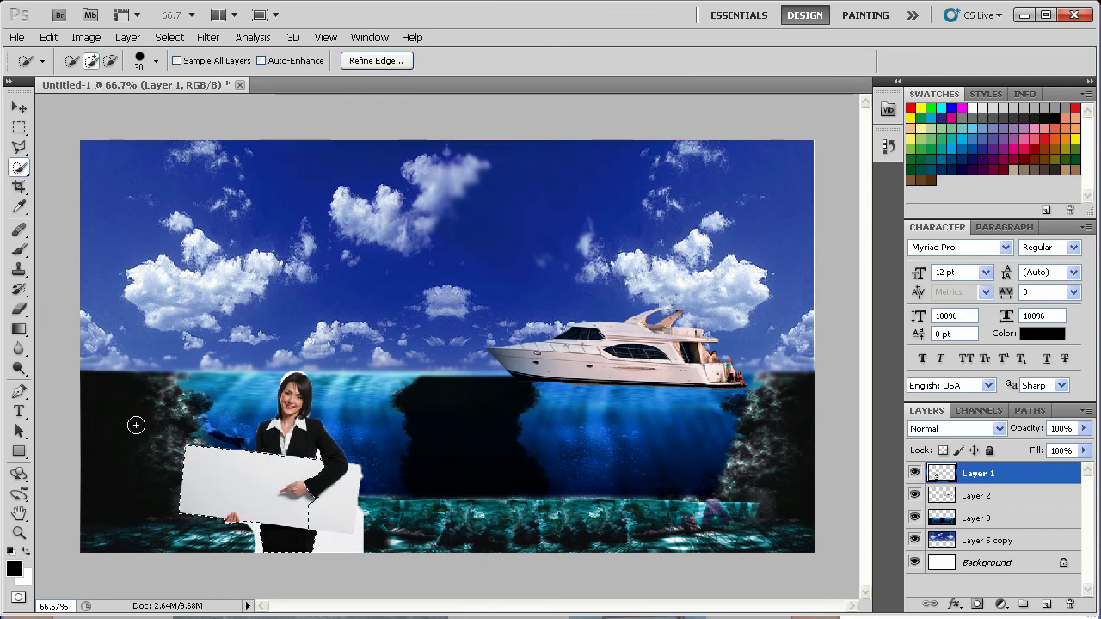
click(22, 313)
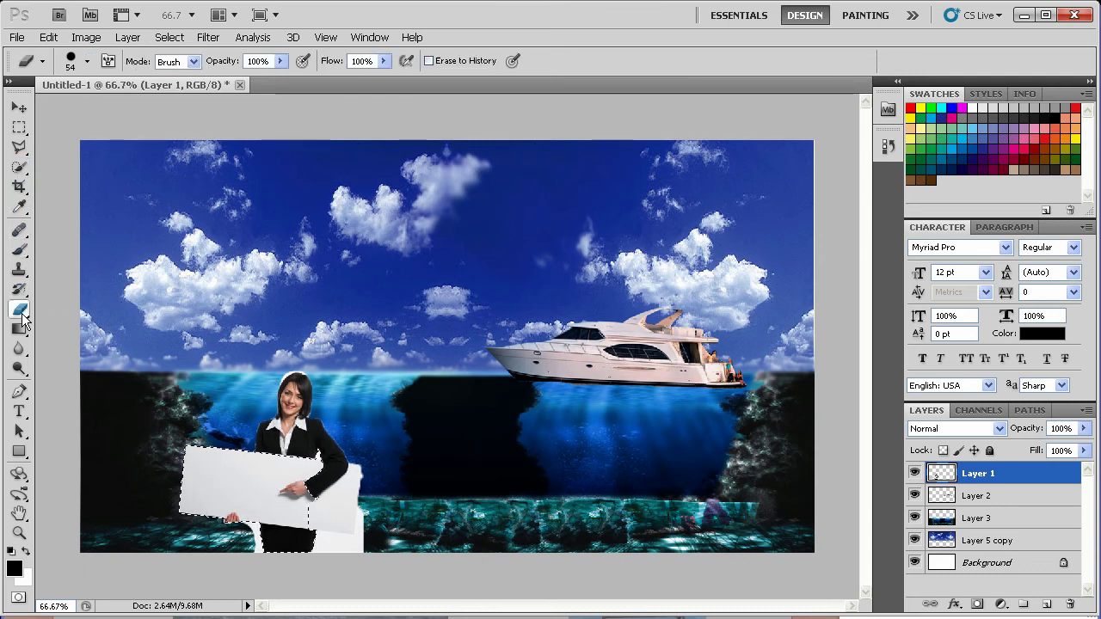
key(ctrl+shift+i)
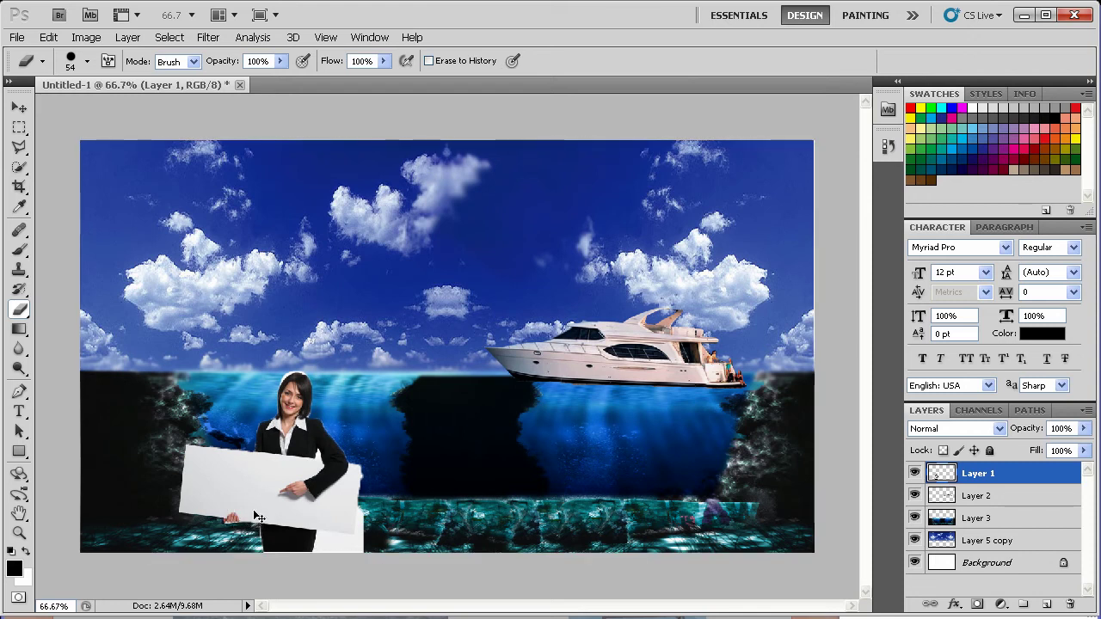
key(ctrl+d)
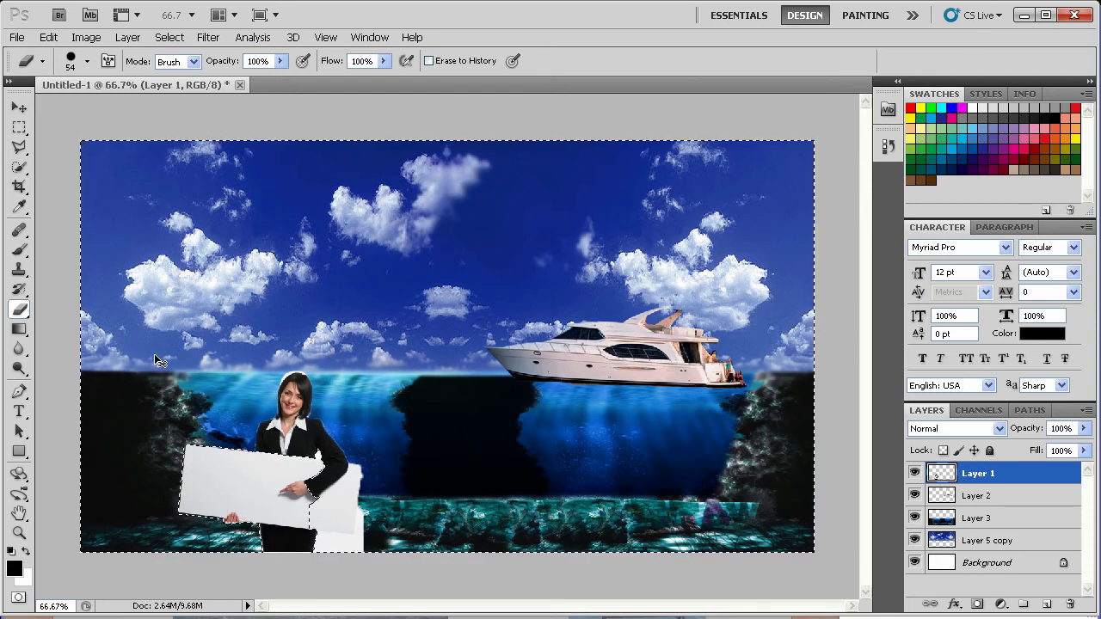
Delete the leftover white at the skirt's right side and in the gap under the woman's arm using Polygonal Lasso selections.
click(21, 149)
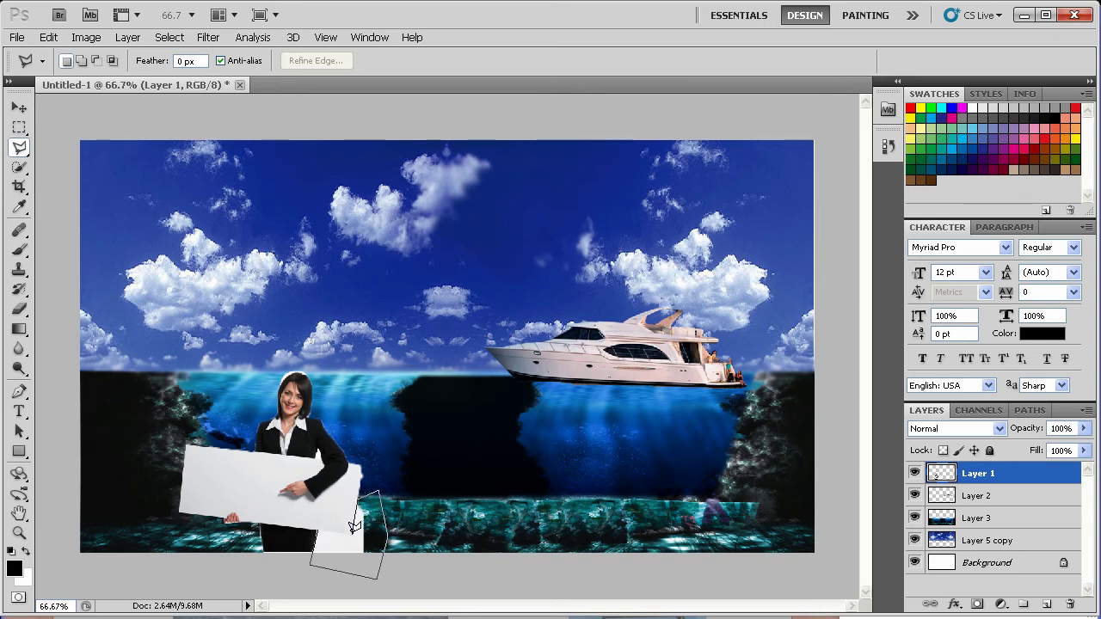
click(320, 538)
key(Delete)
key(ctrl+d)
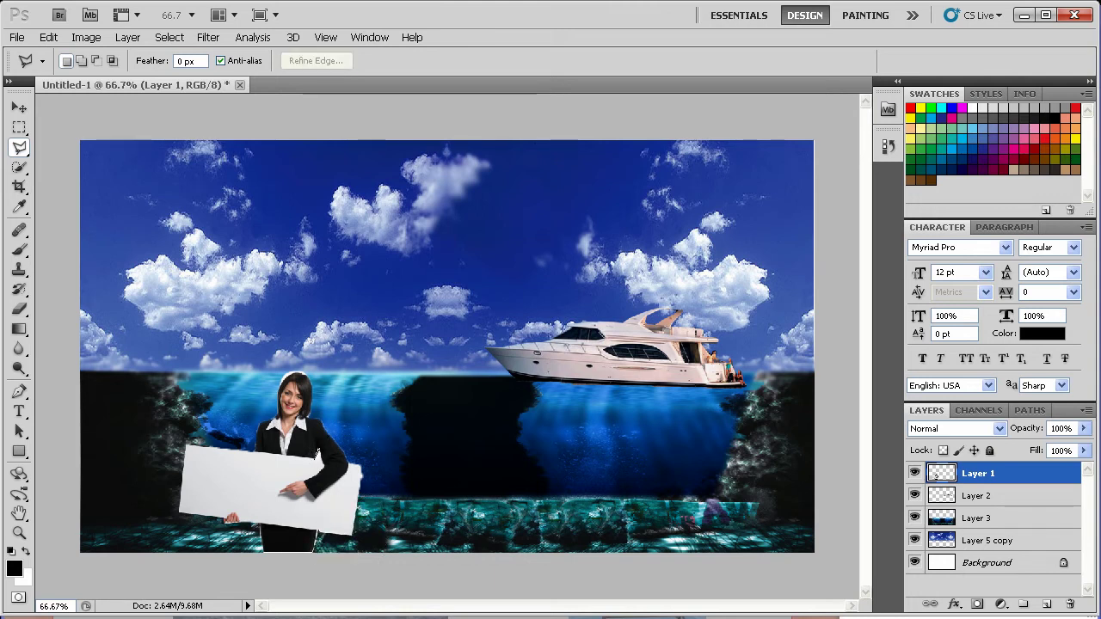
click(317, 458)
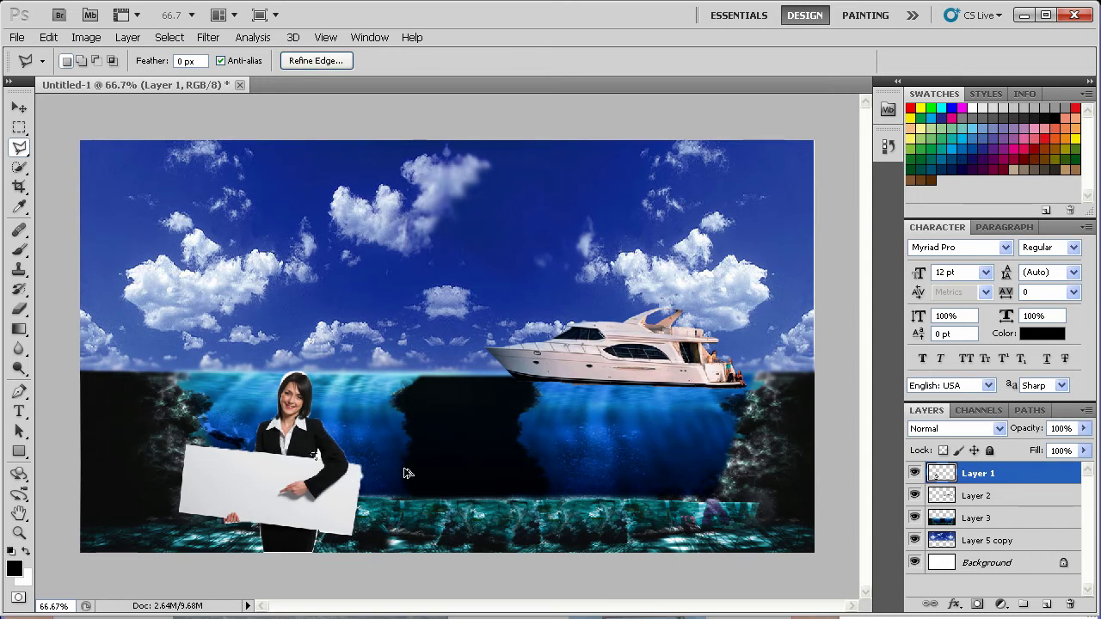
click(317, 457)
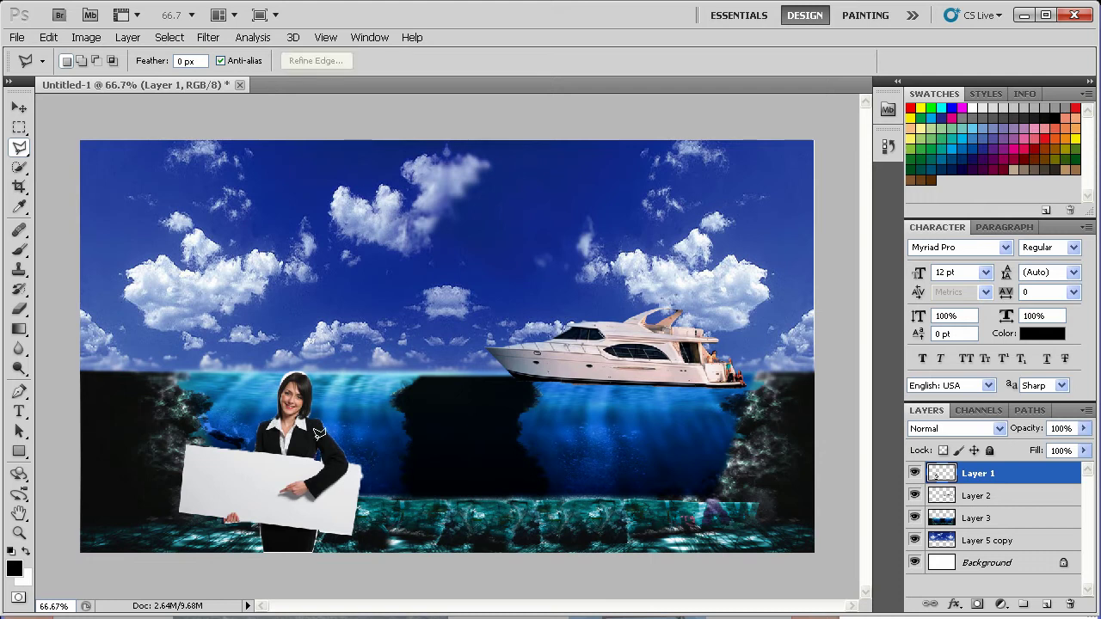
Set the Eraser to 7 px and erase the white fringe around the woman's hair.
click(19, 534)
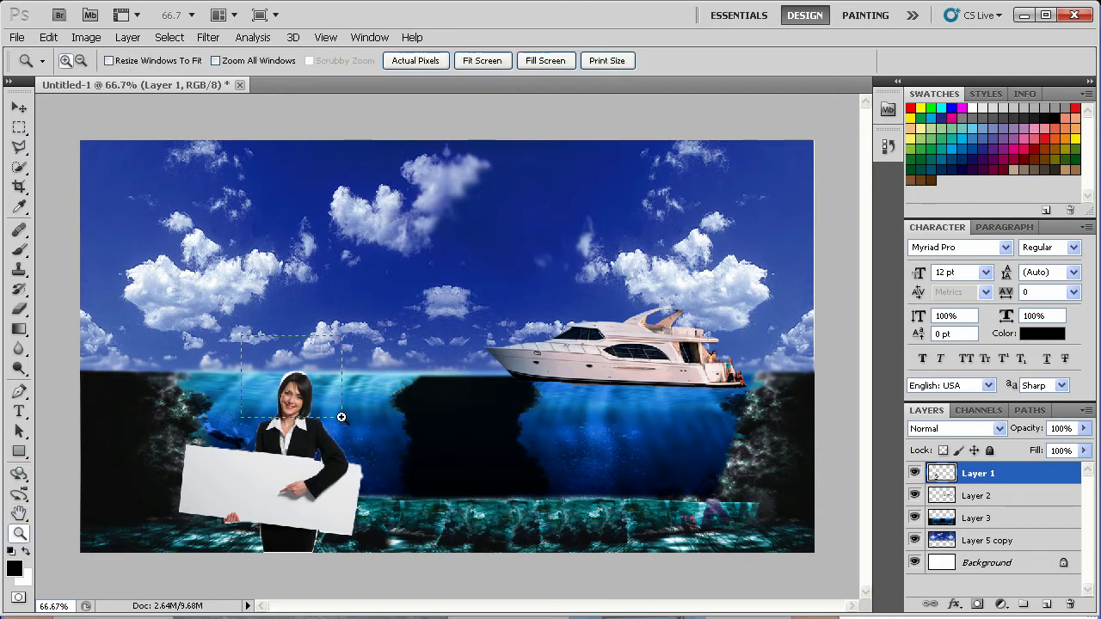
drag(241, 336, 341, 417)
click(19, 309)
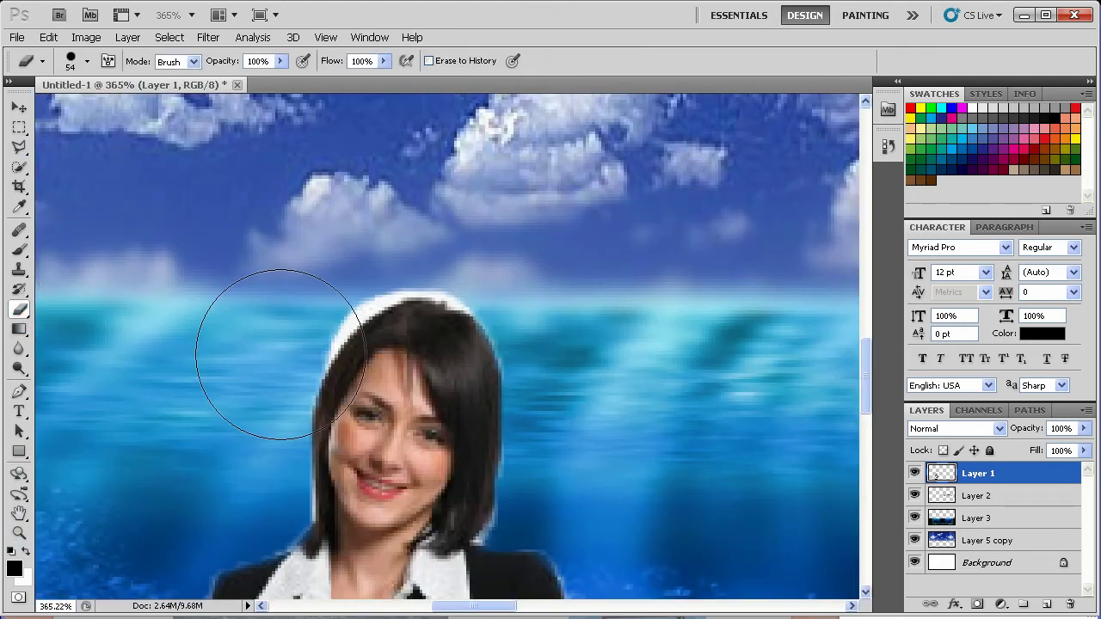
right_click(334, 356)
drag(388, 389, 357, 389)
key([)
key([)
key([)
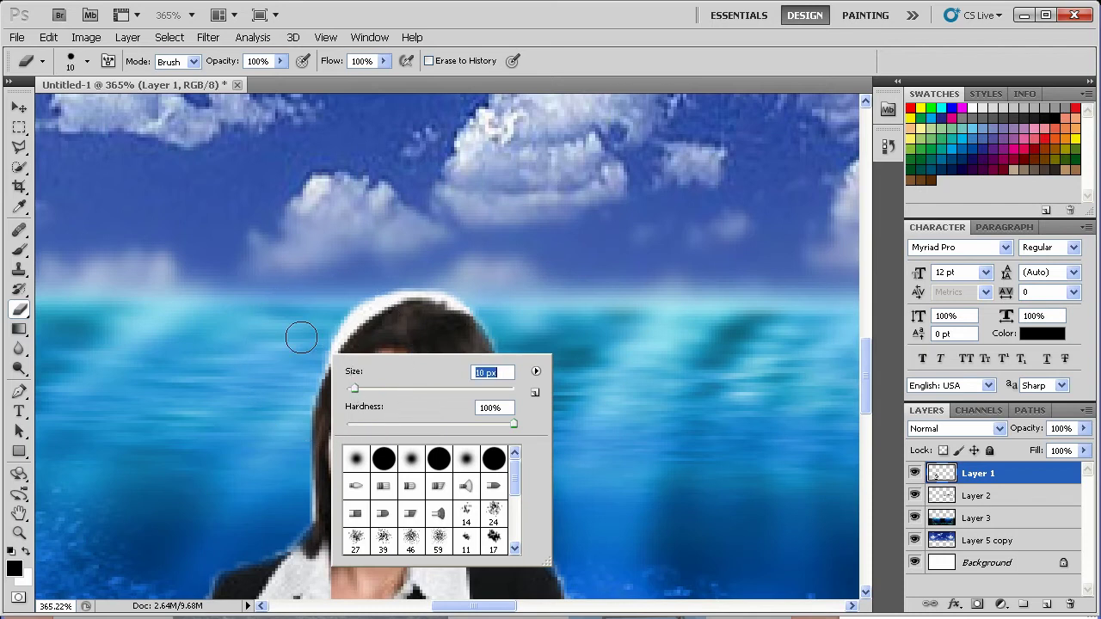
key([)
mouse_move(316, 364)
mouse_down()
mouse_move(382, 295)
mouse_move(440, 284)
mouse_move(431, 287)
mouse_move(472, 298)
mouse_move(411, 290)
mouse_up()
key(space)
drag(456, 378, 425, 277)
mouse_move(462, 406)
mouse_down()
mouse_move(412, 347)
mouse_move(405, 381)
mouse_move(425, 356)
mouse_move(430, 320)
mouse_up()
drag(218, 320, 222, 345)
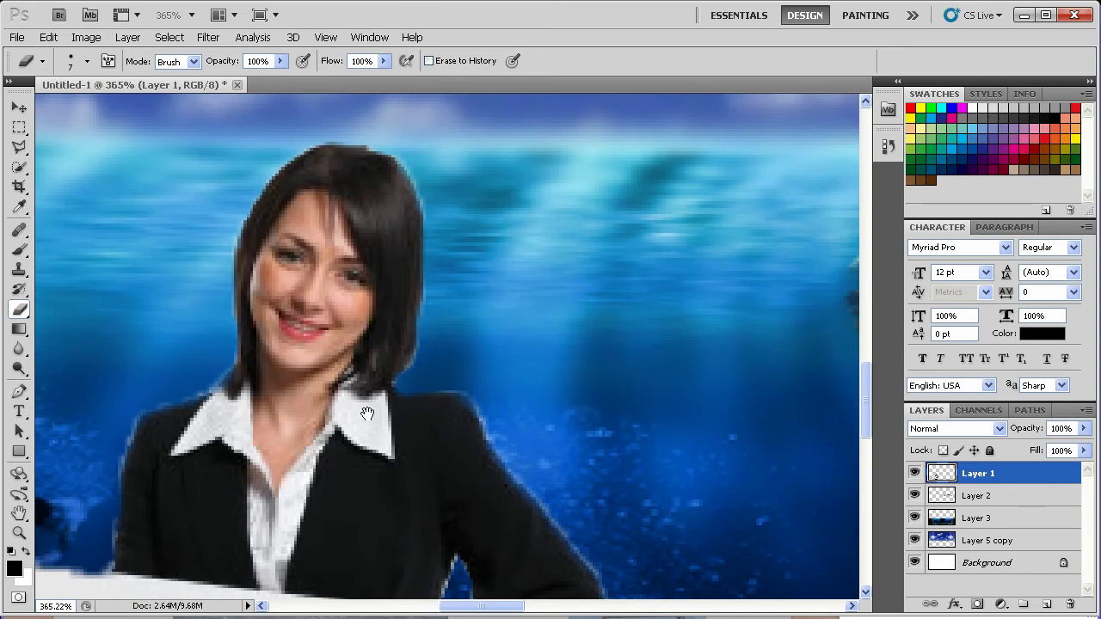
Erase the white fringe along the woman's shoulder and sleeve and inside the gap under her arm.
drag(367, 413, 312, 305)
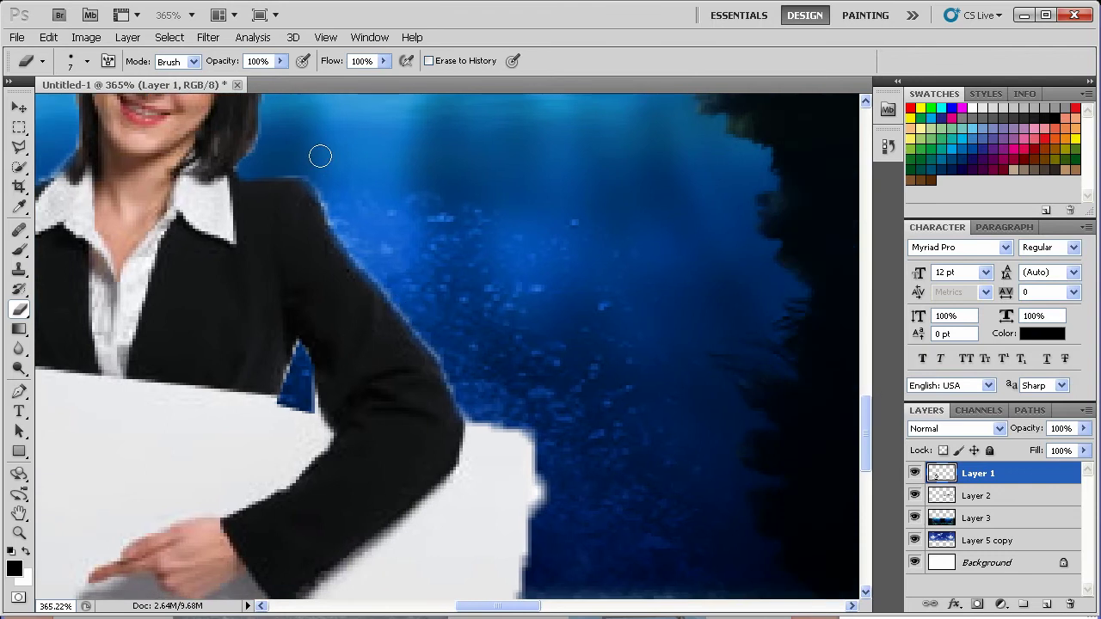
mouse_move(319, 170)
mouse_down()
mouse_move(337, 224)
mouse_move(443, 350)
mouse_move(472, 414)
mouse_move(443, 367)
mouse_up()
mouse_move(304, 405)
mouse_down()
mouse_move(297, 350)
mouse_move(283, 394)
mouse_move(318, 395)
mouse_move(438, 280)
mouse_up()
key(ctrl+alt+z)
key(ctrl+alt+z)
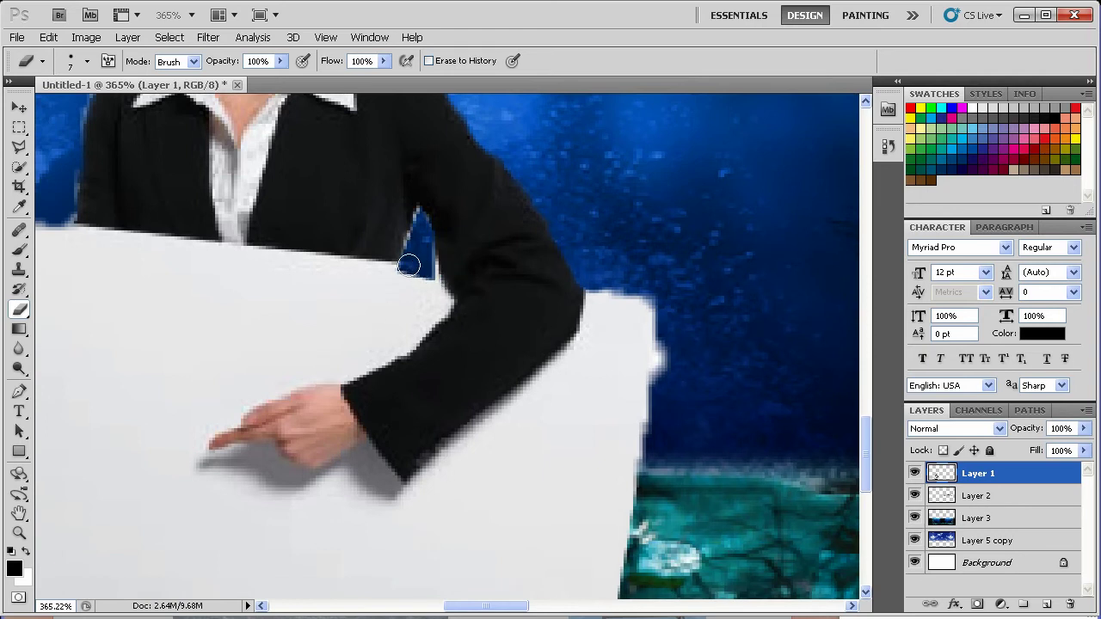
drag(411, 267, 423, 275)
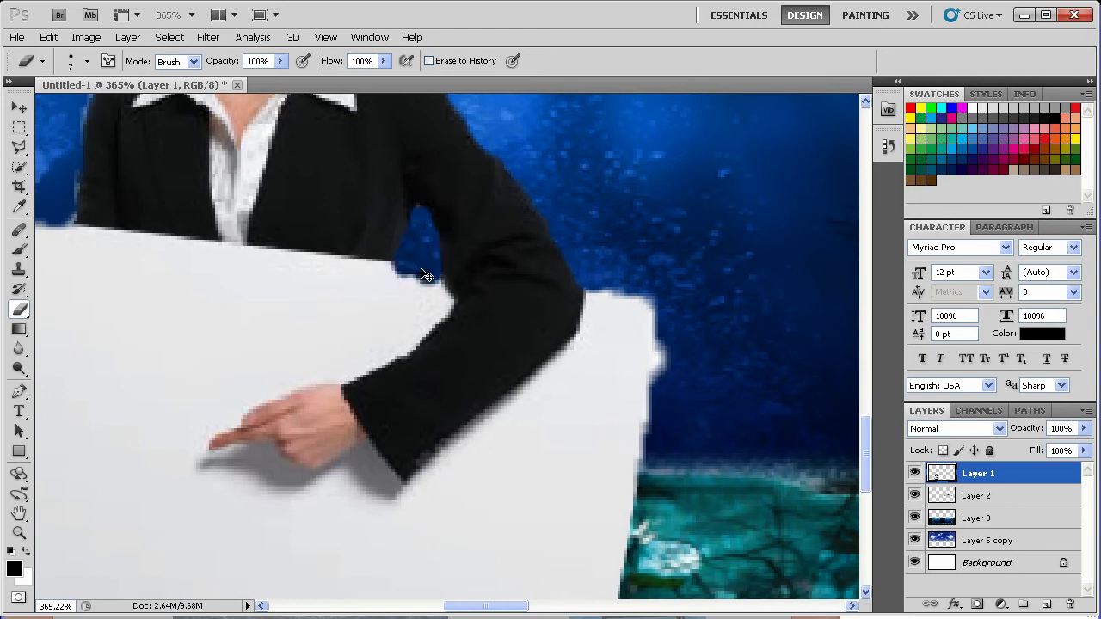
Outline the jagged upper edge of the sign under the arm and fill it with the sign's sampled light grey using the Brush.
click(19, 148)
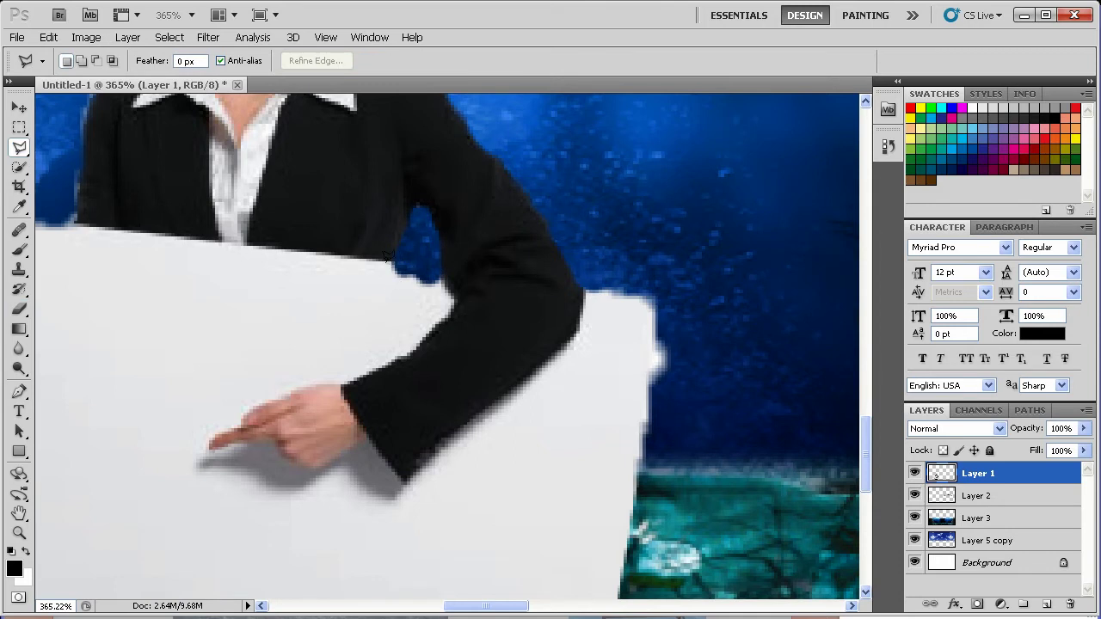
click(404, 312)
double_click(357, 274)
click(19, 249)
alt+click(307, 283)
mouse_move(381, 275)
mouse_down()
mouse_move(388, 266)
mouse_move(443, 279)
mouse_up()
key(ctrl+d)
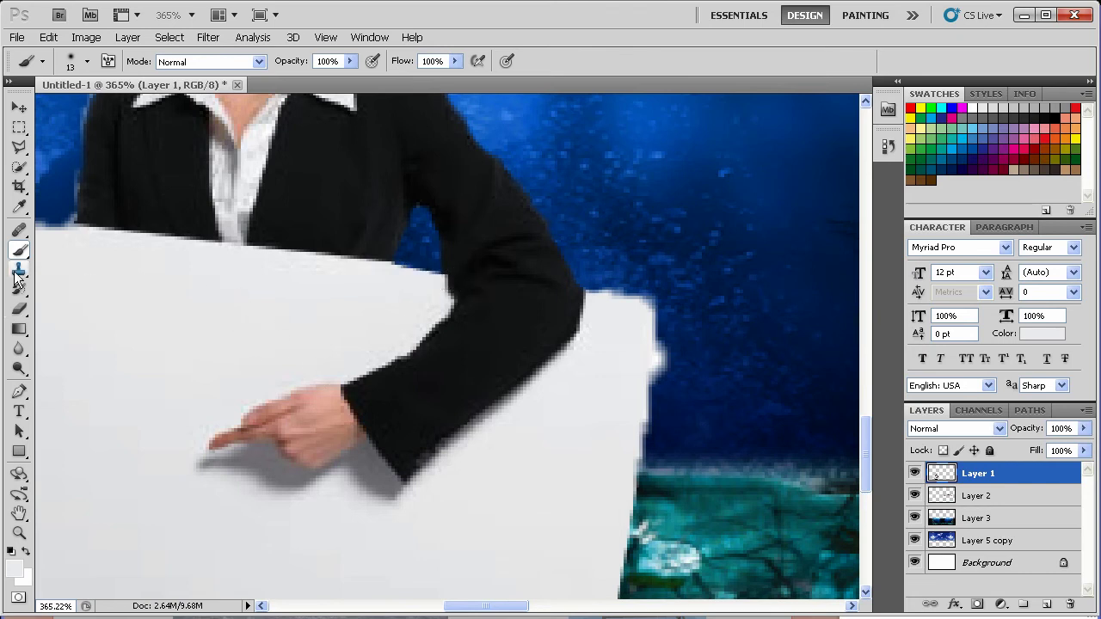
Trim the sign's uneven right edge straight by outlining the excess with the Polygonal Lasso and deleting it.
click(19, 167)
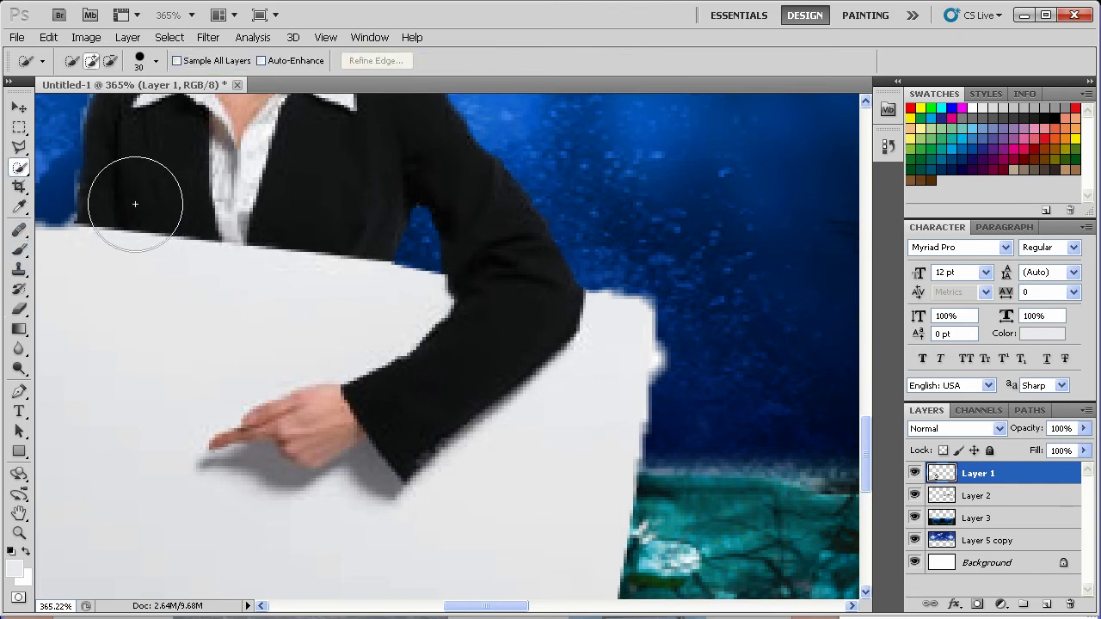
click(18, 148)
click(656, 303)
click(642, 449)
click(725, 409)
double_click(716, 304)
key(Delete)
key(ctrl+d)
Erase the white fringes around the skirt and below the lower hand, and nudge Layer 1 slightly down.
key(space)
drag(654, 496, 745, 327)
drag(574, 377, 552, 320)
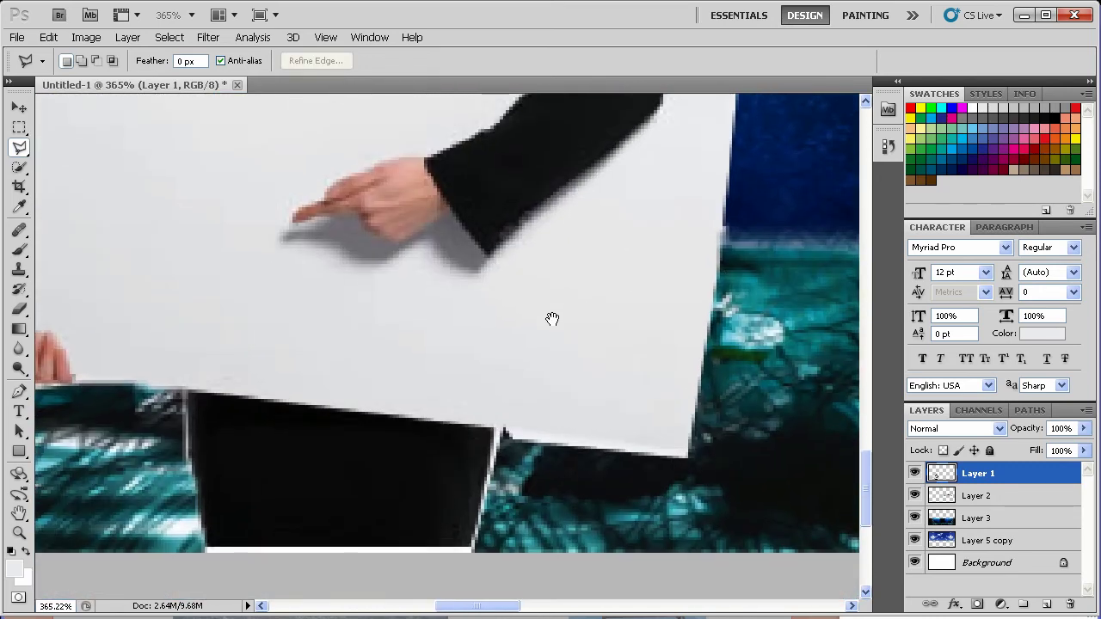
click(20, 308)
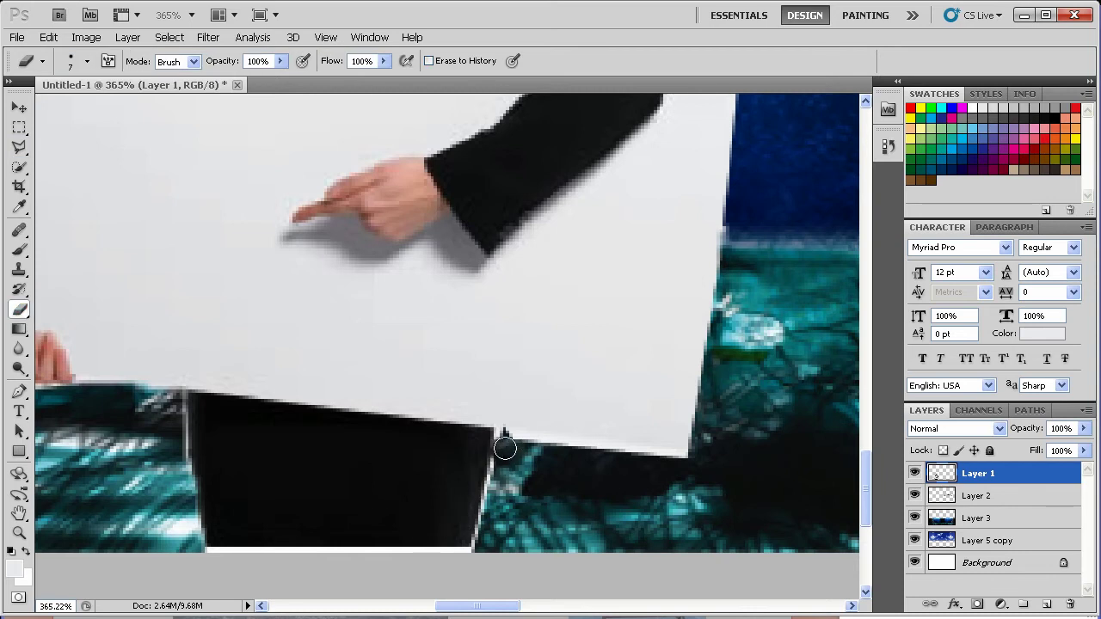
mouse_move(499, 443)
mouse_down()
mouse_move(468, 559)
mouse_move(195, 553)
mouse_move(177, 393)
mouse_move(242, 446)
mouse_move(462, 430)
mouse_up()
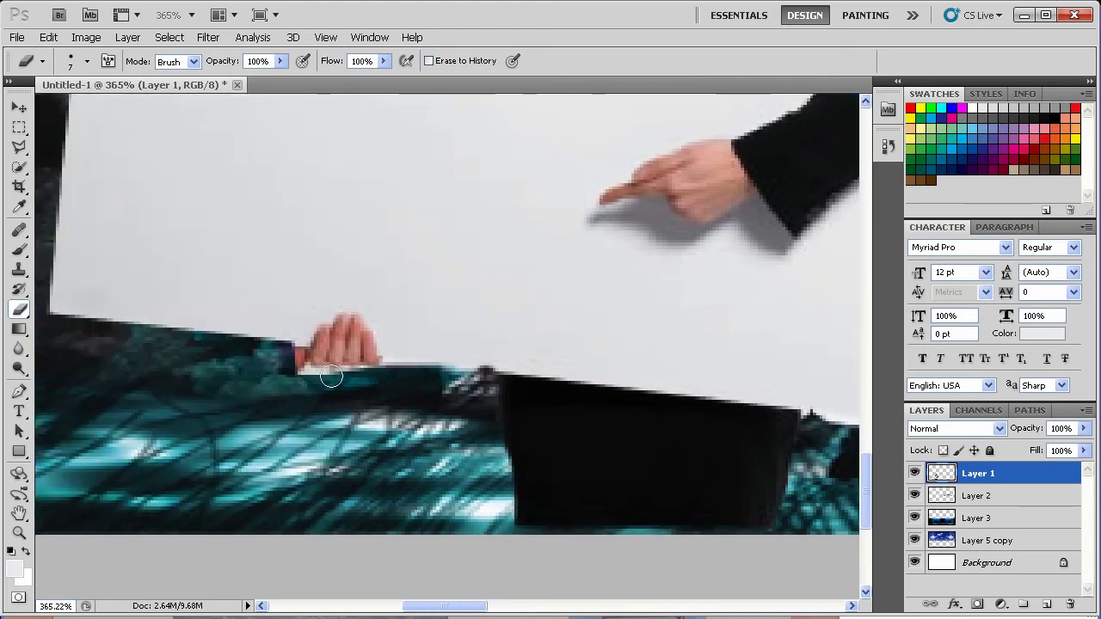
mouse_move(299, 372)
mouse_down()
mouse_move(376, 378)
mouse_move(328, 373)
mouse_up()
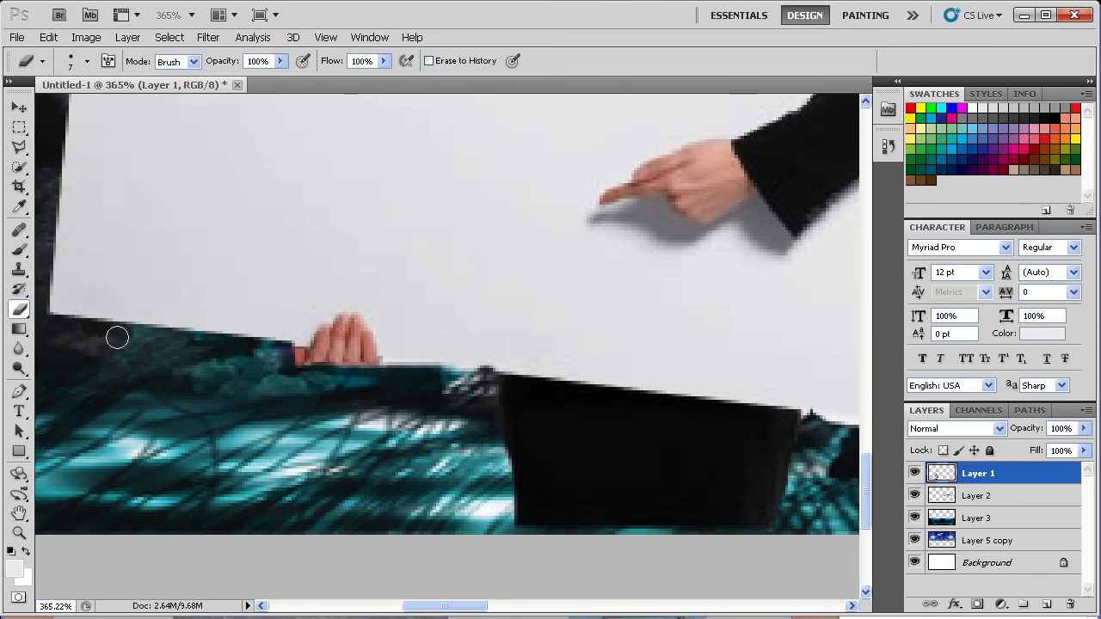
key(v)
drag(311, 222, 314, 240)
Outline a thin strip along the sign's lower edge above the skirt and paint it with the sign's light grey.
key(l)
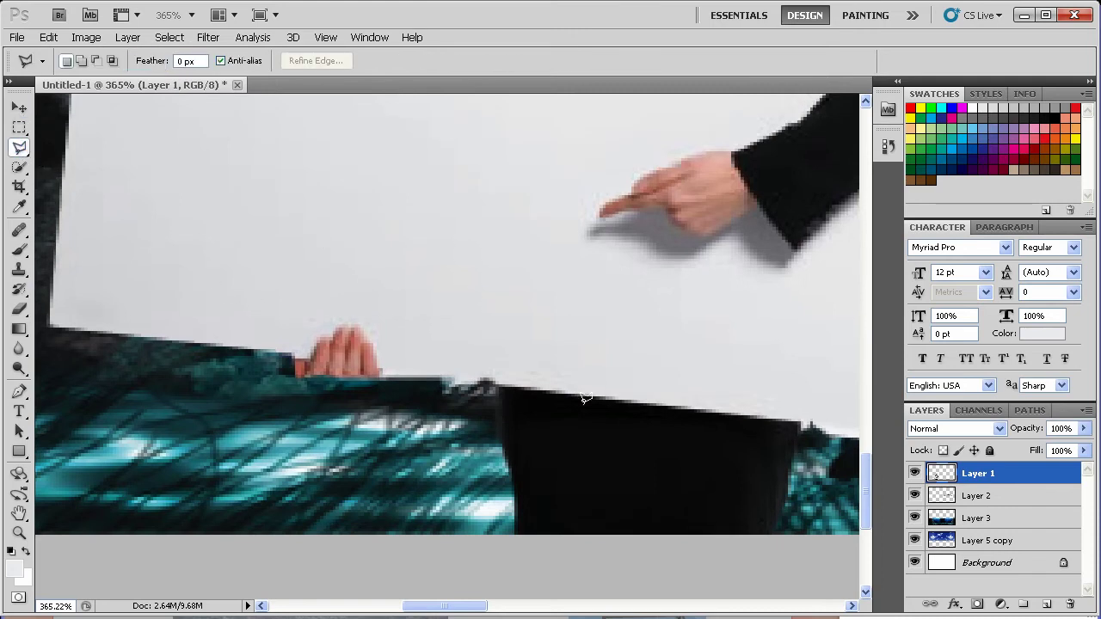
click(416, 375)
click(843, 426)
click(843, 437)
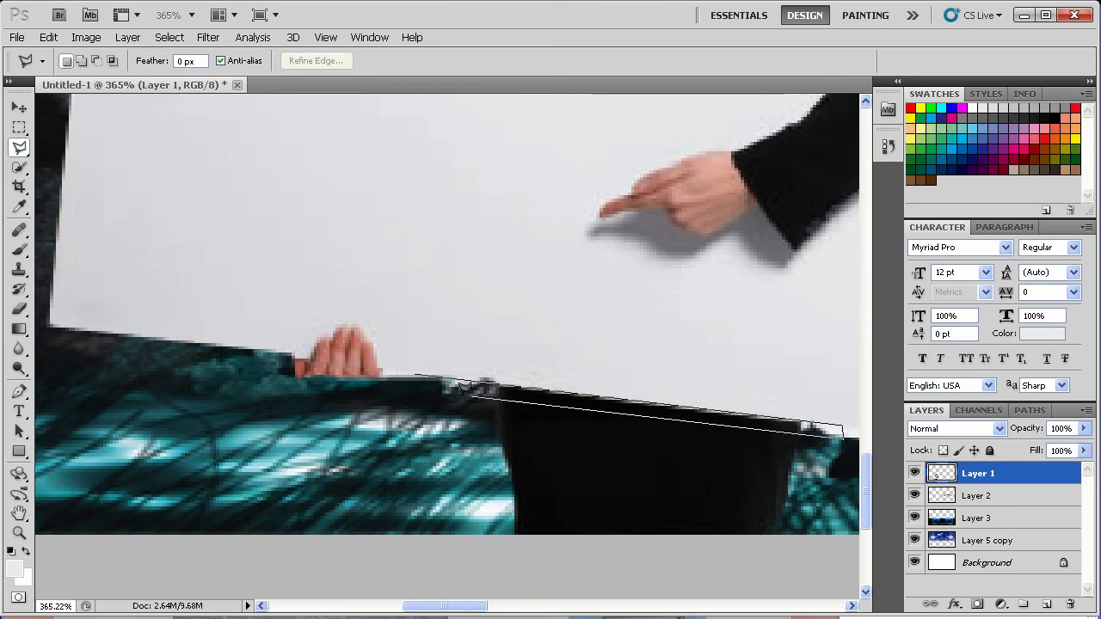
click(418, 376)
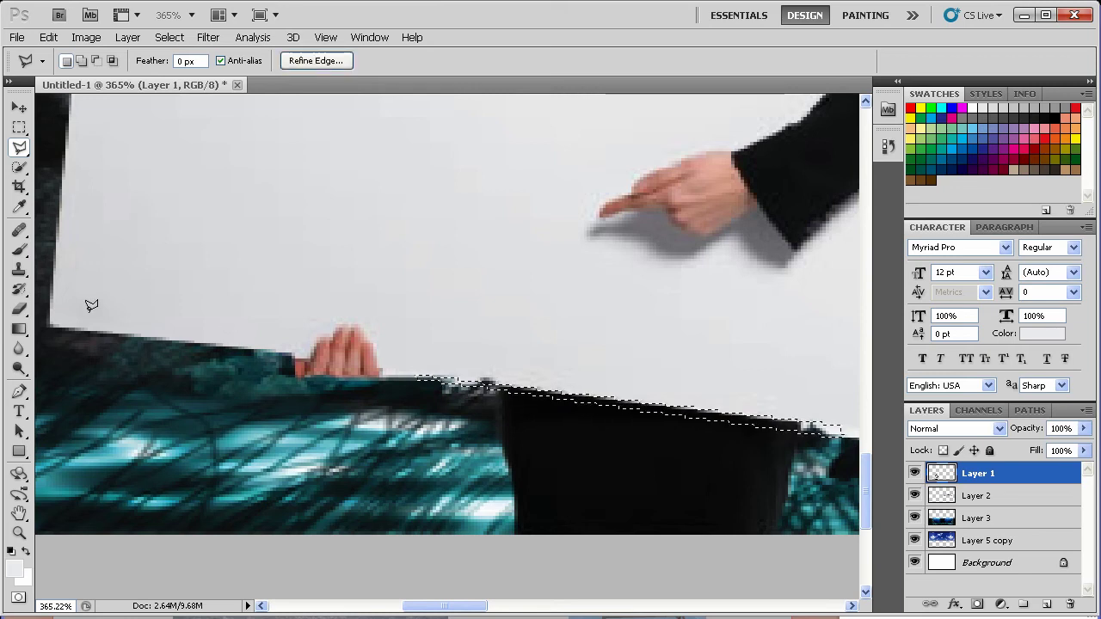
click(19, 250)
mouse_move(422, 403)
mouse_down()
mouse_move(516, 399)
mouse_move(575, 419)
mouse_move(787, 446)
mouse_up()
key(ctrl+d)
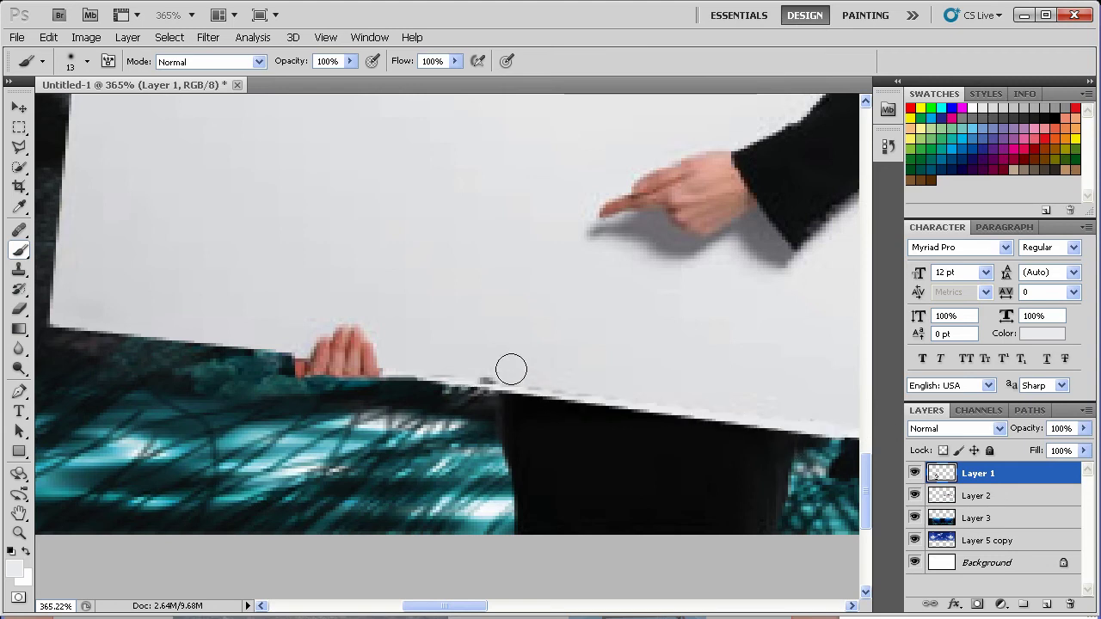
Enlarge the woman and her sign on Layer 1 so that her head and shoulders rise above the waterline.
click(19, 532)
right_click(277, 419)
click(338, 437)
key(space)
drag(543, 313, 295, 465)
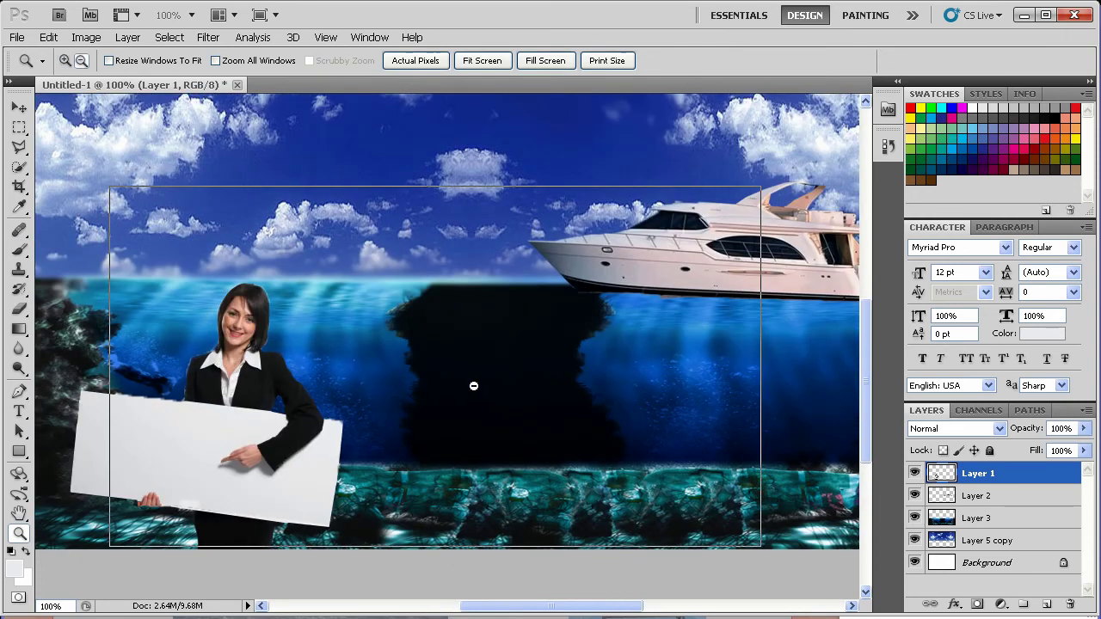
alt+click(472, 386)
key(ctrl+t)
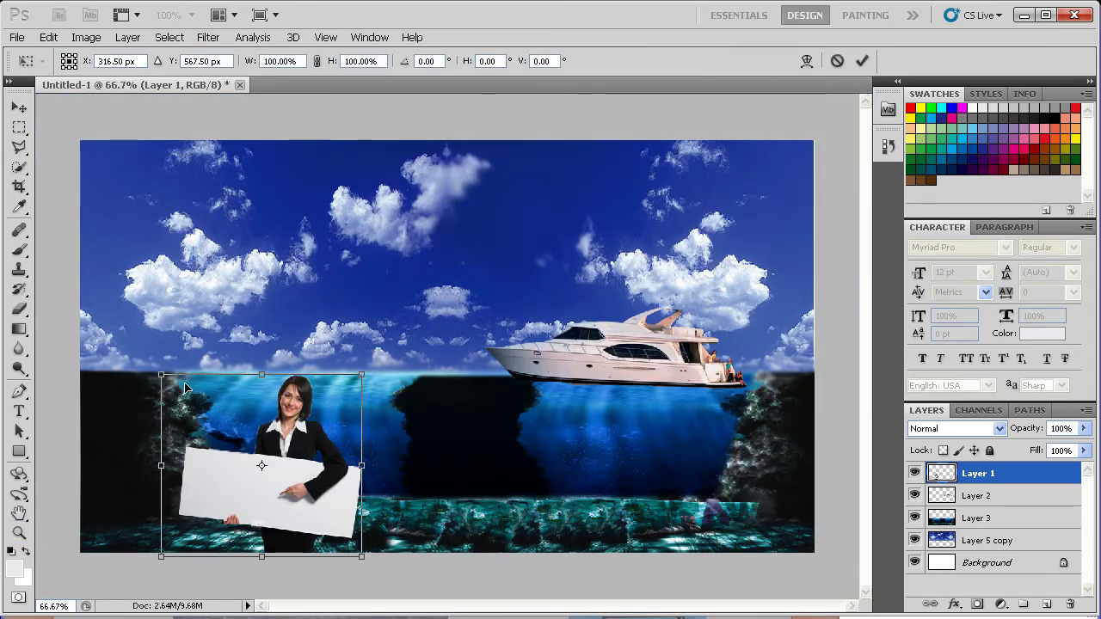
drag(161, 375, 91, 279)
key(Return)
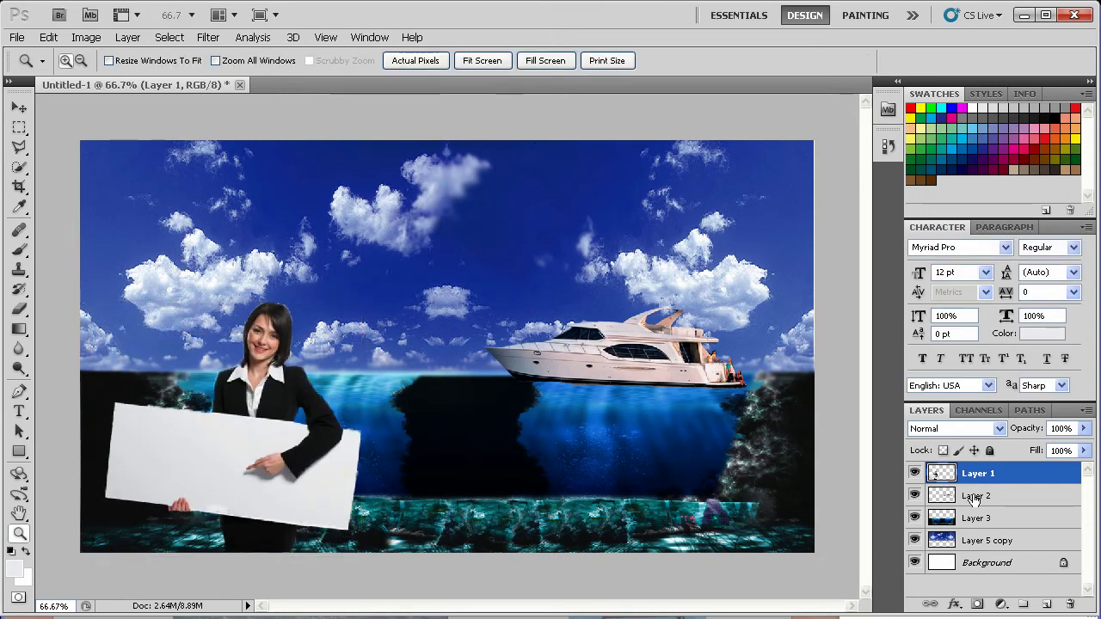
Cut the part of the woman below the waterline onto its own layer and realign it with her upper body.
ctrl+click(942, 540)
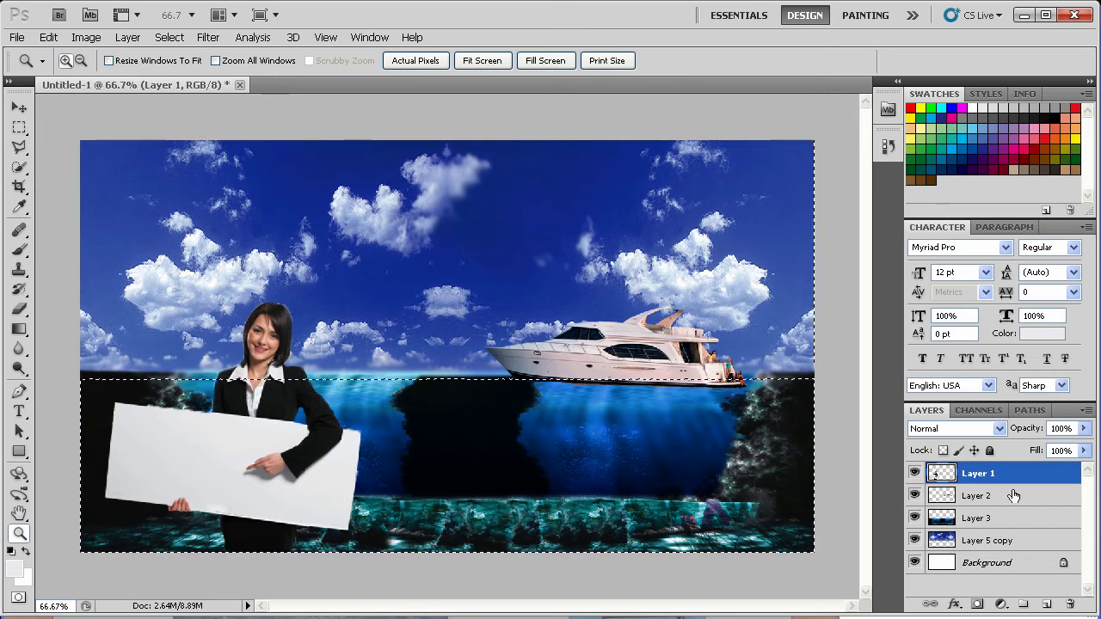
key(ctrl+x)
key(ctrl+v)
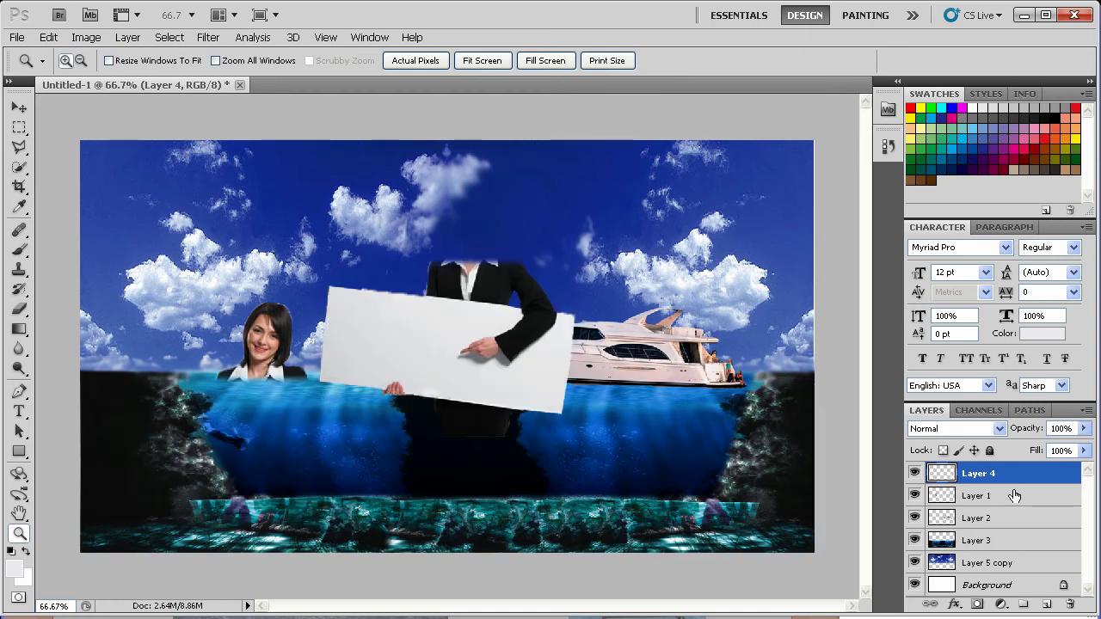
key(v)
drag(513, 321, 303, 430)
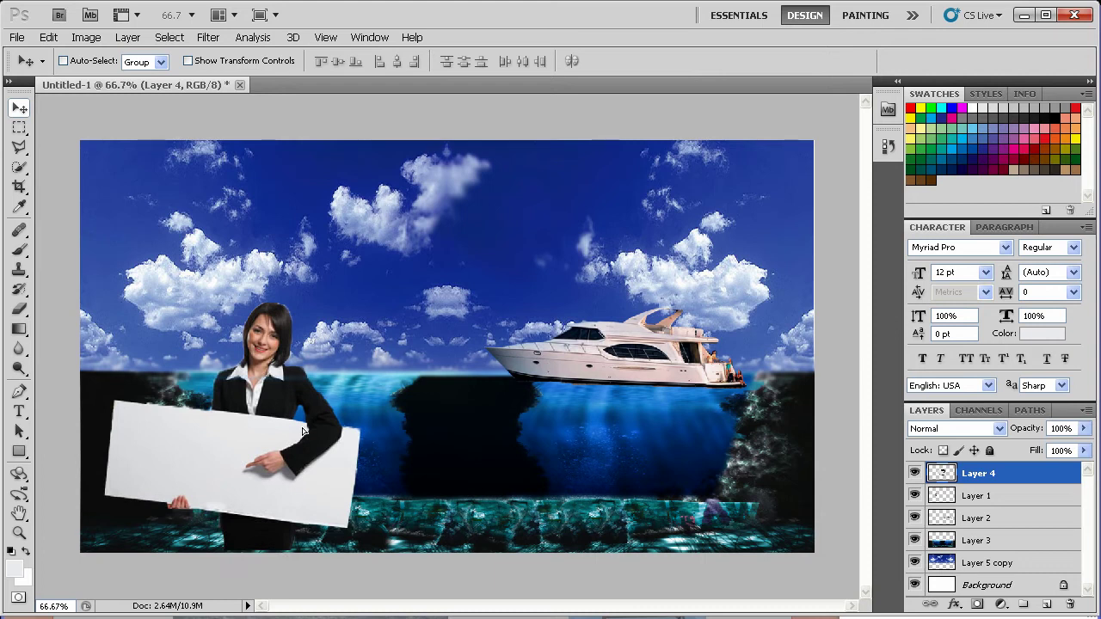
key(Up)
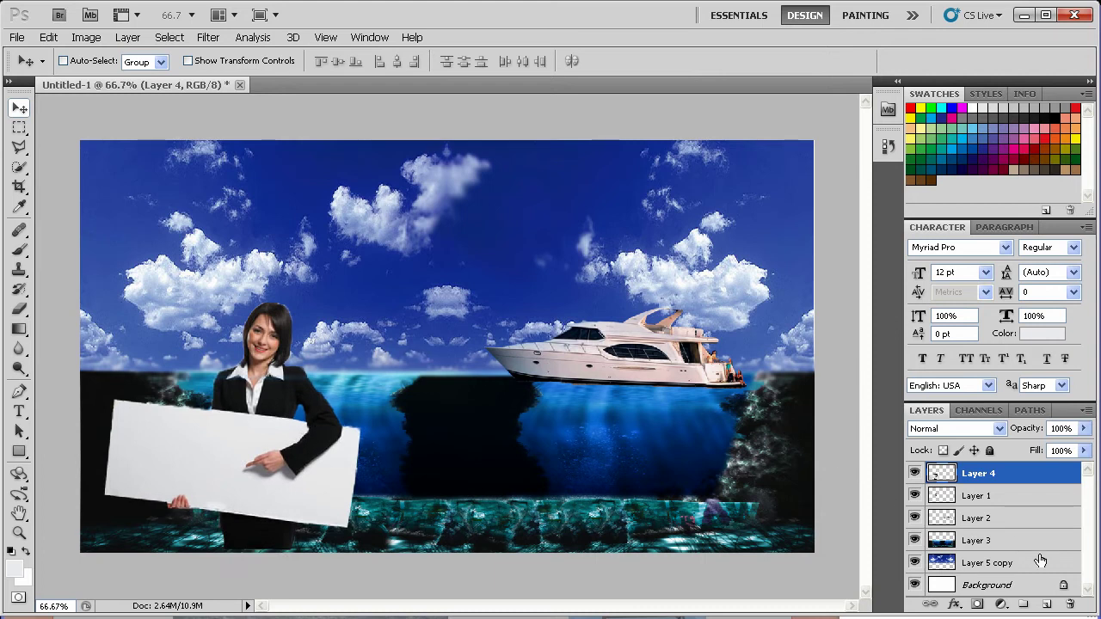
Add a new layer and fill only the area below the waterline with a dark blue sampled from the water.
click(1047, 605)
drag(19, 328, 86, 349)
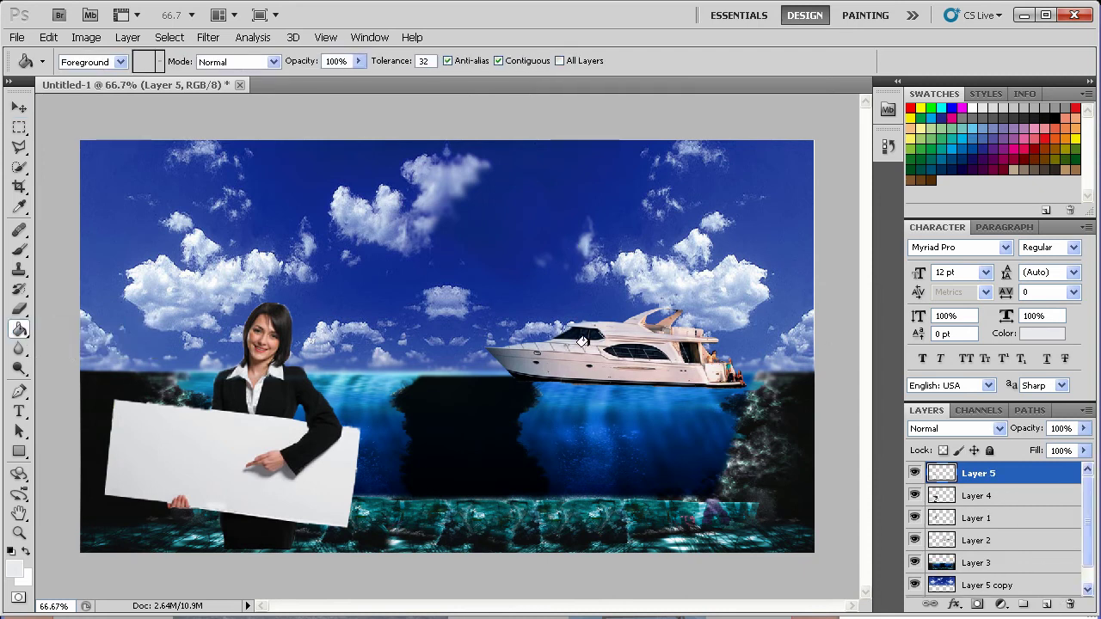
alt+click(377, 419)
click(289, 428)
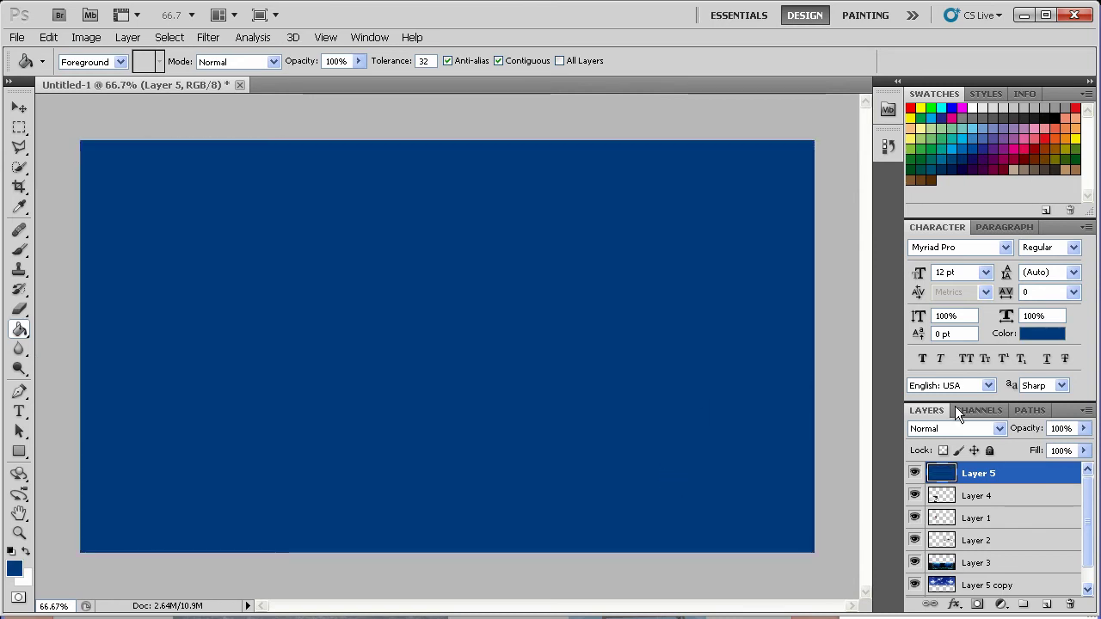
key(ctrl+z)
ctrl+click(942, 564)
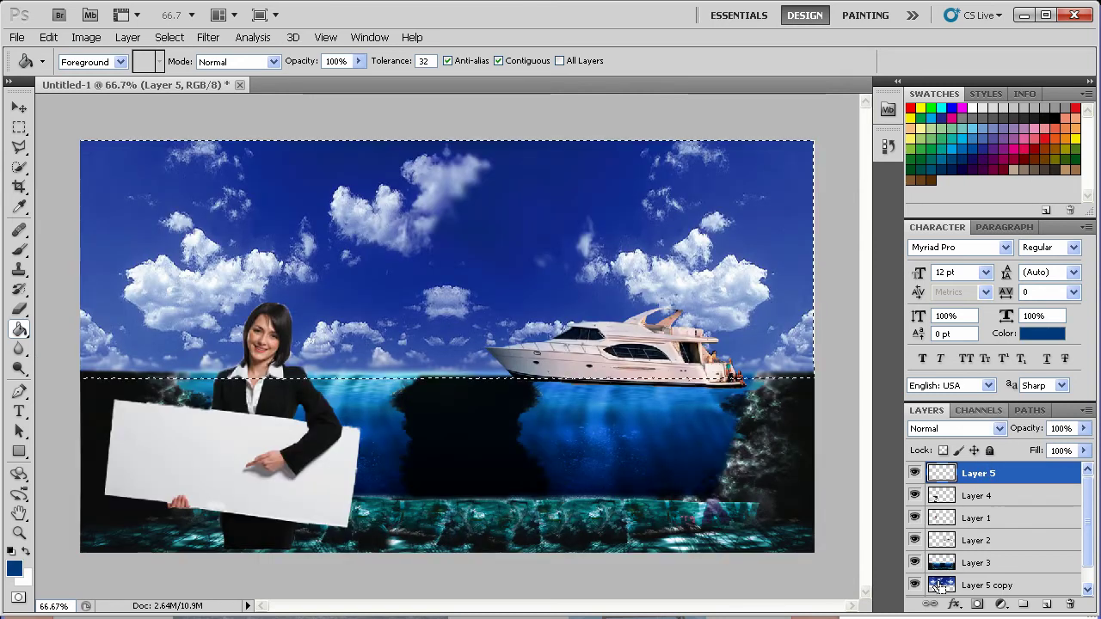
click(312, 465)
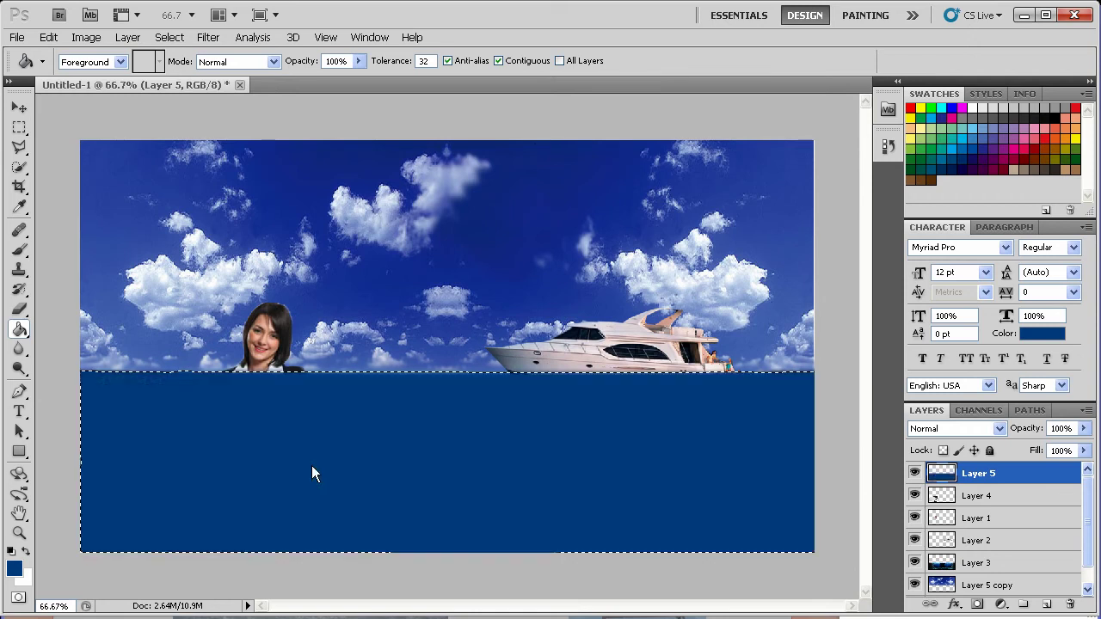
key(ctrl+d)
Set Layer 5's blend mode to Color and keep its opacity at 100%.
click(948, 426)
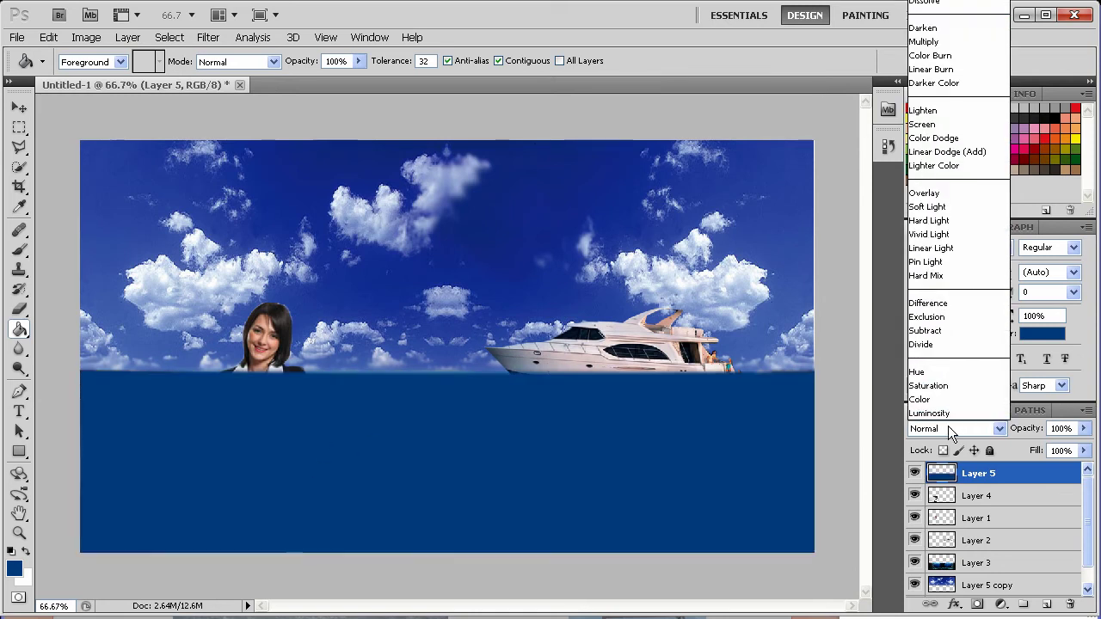
click(939, 401)
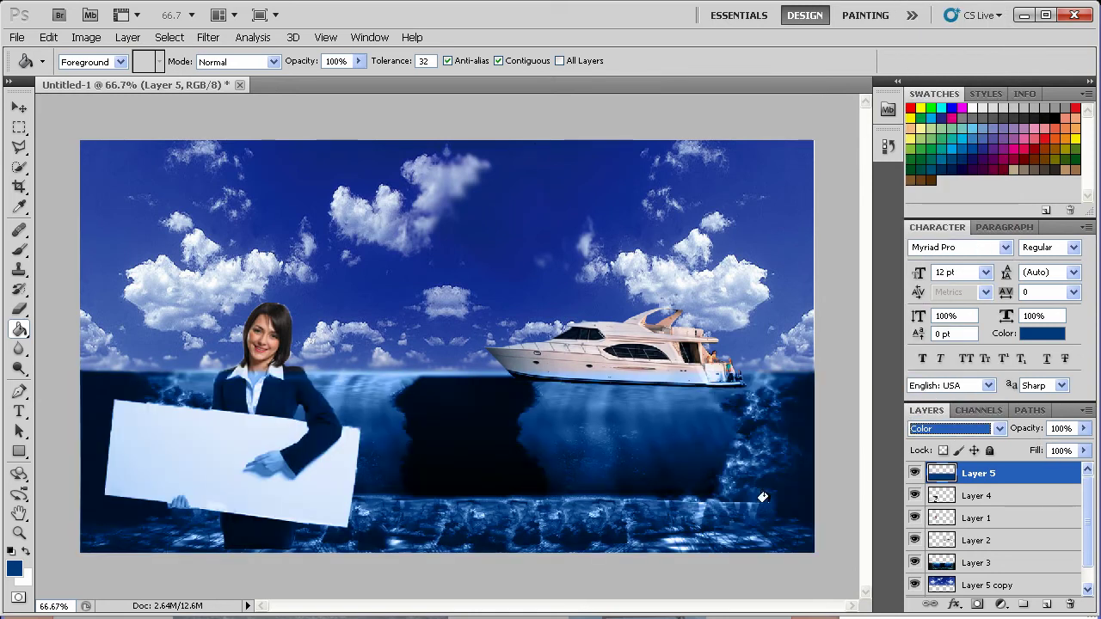
click(1084, 428)
mouse_move(1082, 448)
mouse_down()
mouse_move(1071, 449)
mouse_move(1086, 444)
mouse_up()
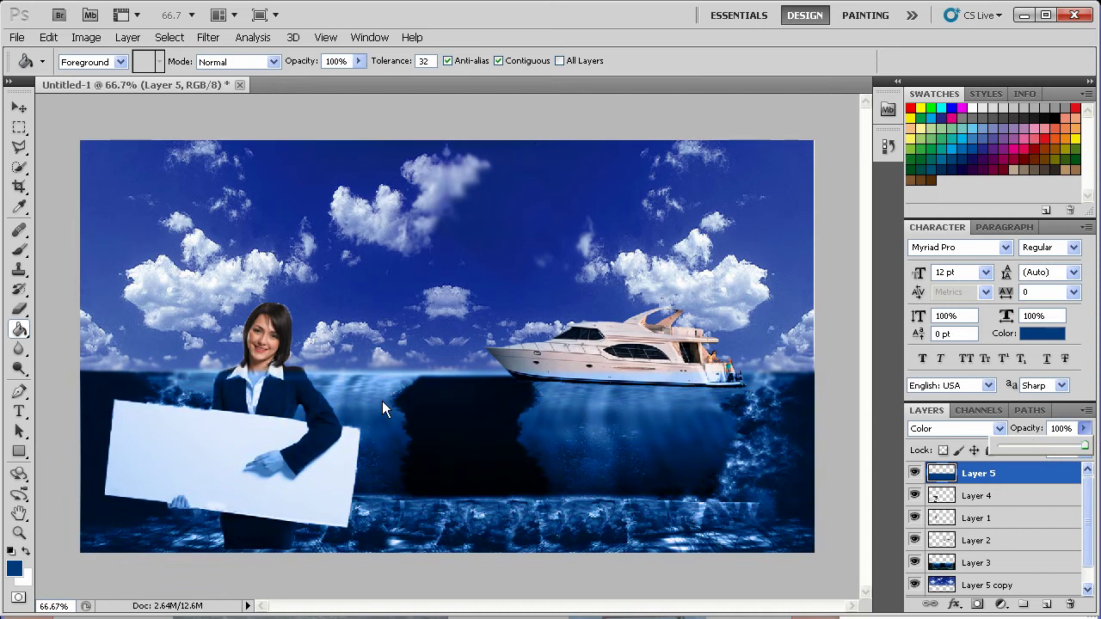
Select everything outside the woman's submerged body using Layer 4's outline, and undo a trial deletion of the blue tint there.
ctrl+click(942, 506)
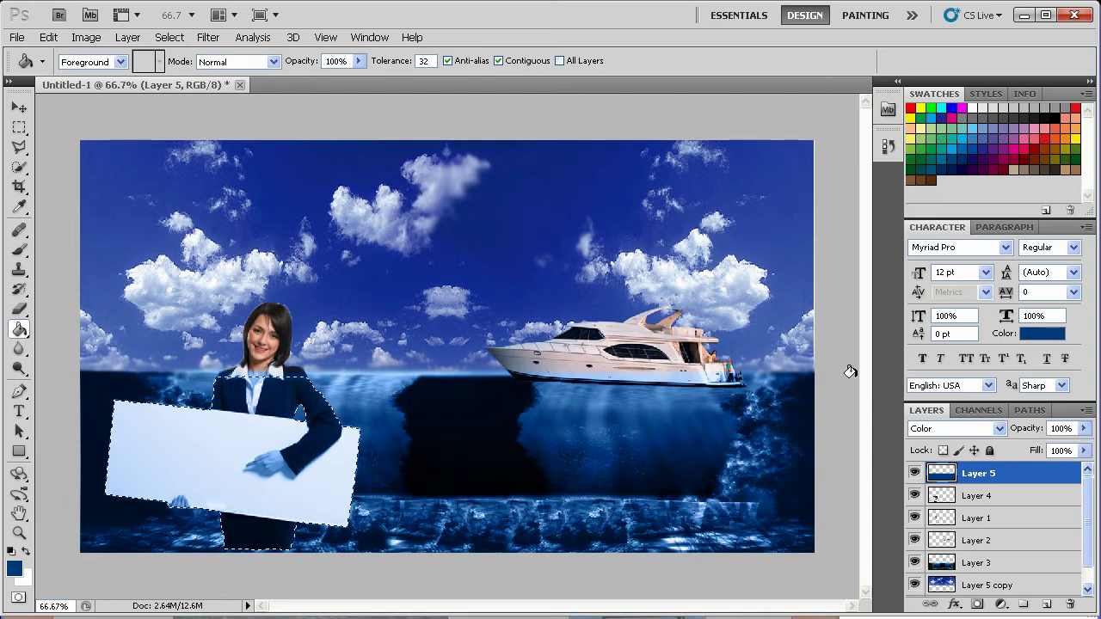
key(Delete)
key(ctrl+d)
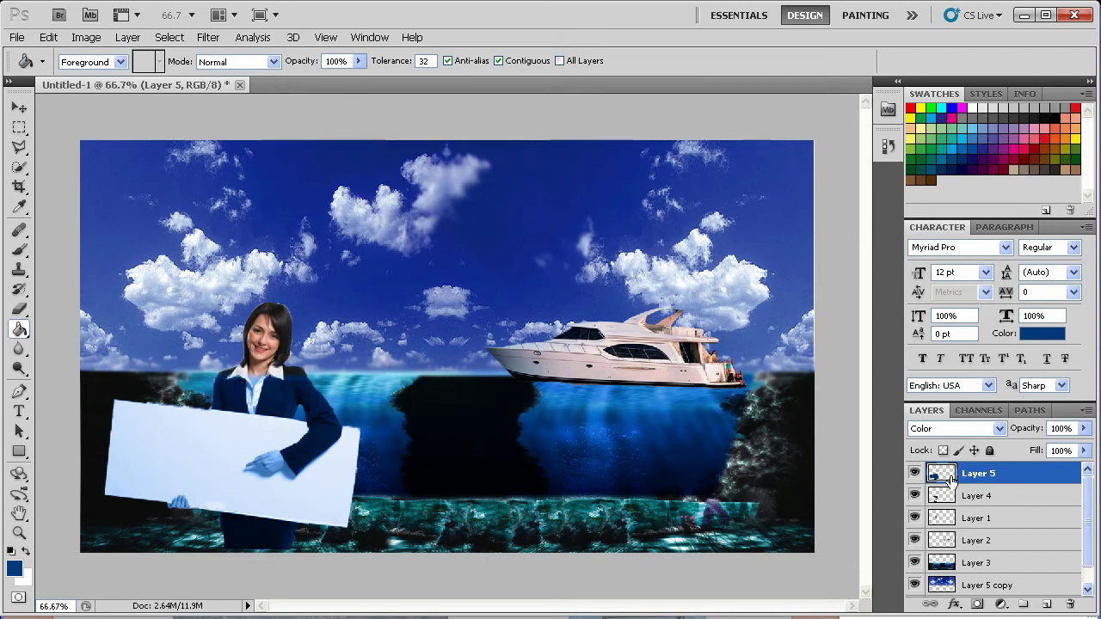
key(ctrl+alt+z)
key(ctrl+alt+z)
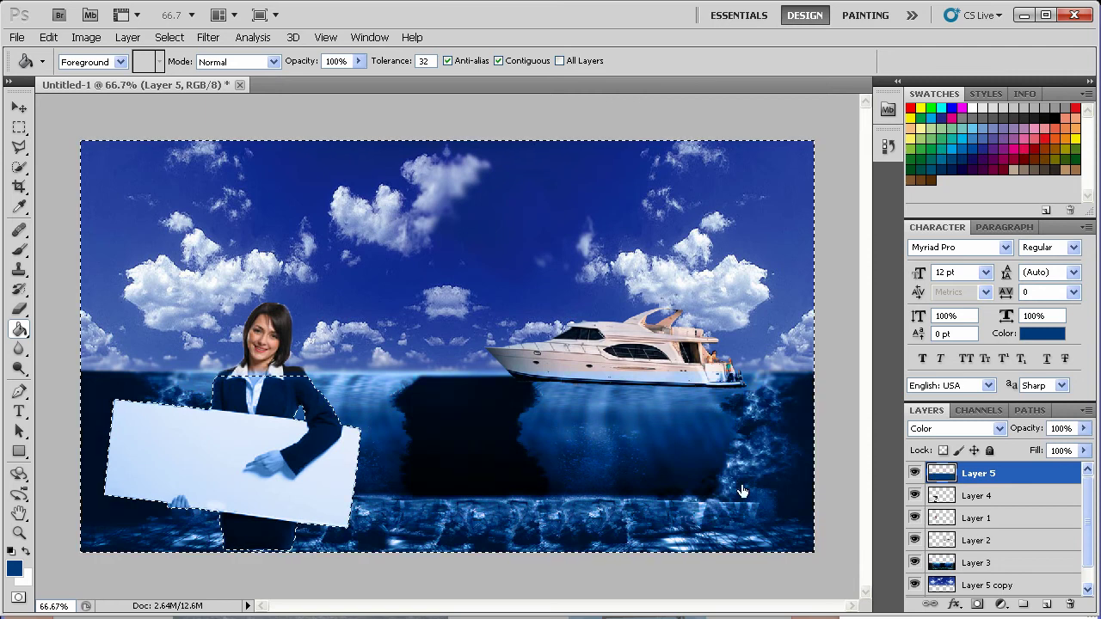
click(19, 148)
key(shift)
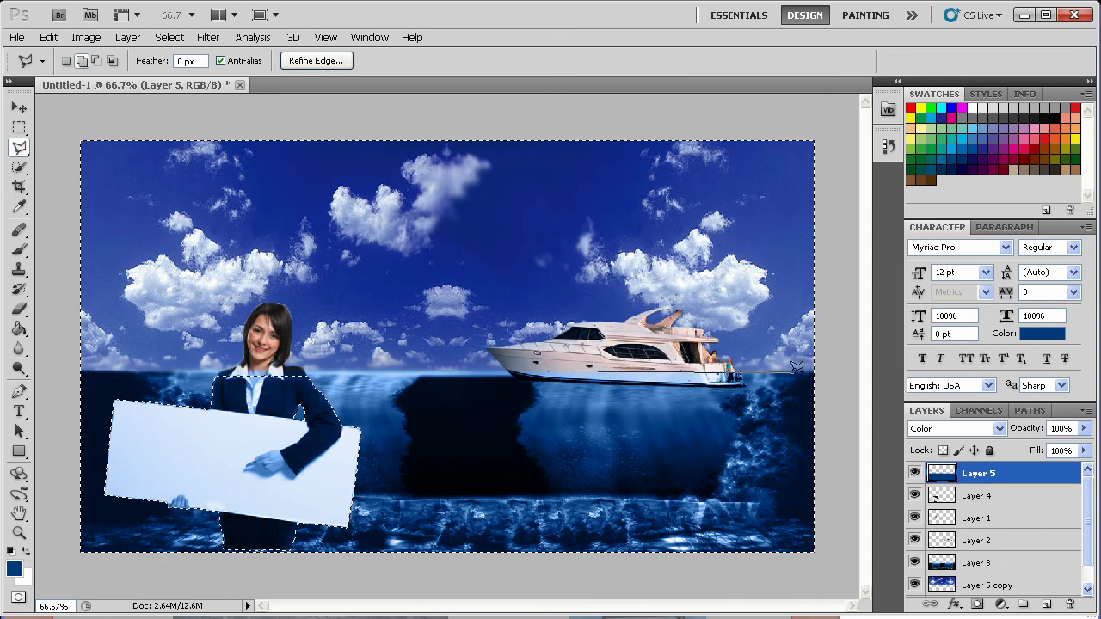
click(735, 267)
click(523, 258)
click(434, 320)
key(Escape)
Outline the yacht above the waterline with the Polygonal Lasso and delete Layer 5's blue tint outside the woman's body.
click(505, 364)
click(764, 370)
click(724, 304)
click(555, 263)
double_click(456, 365)
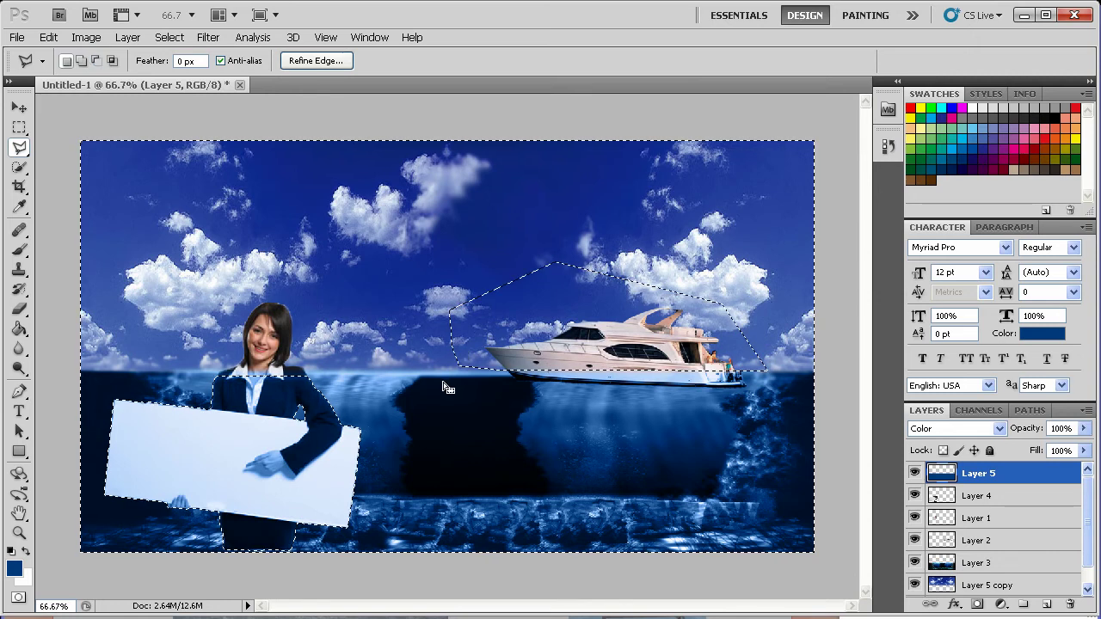
key(Delete)
key(ctrl+d)
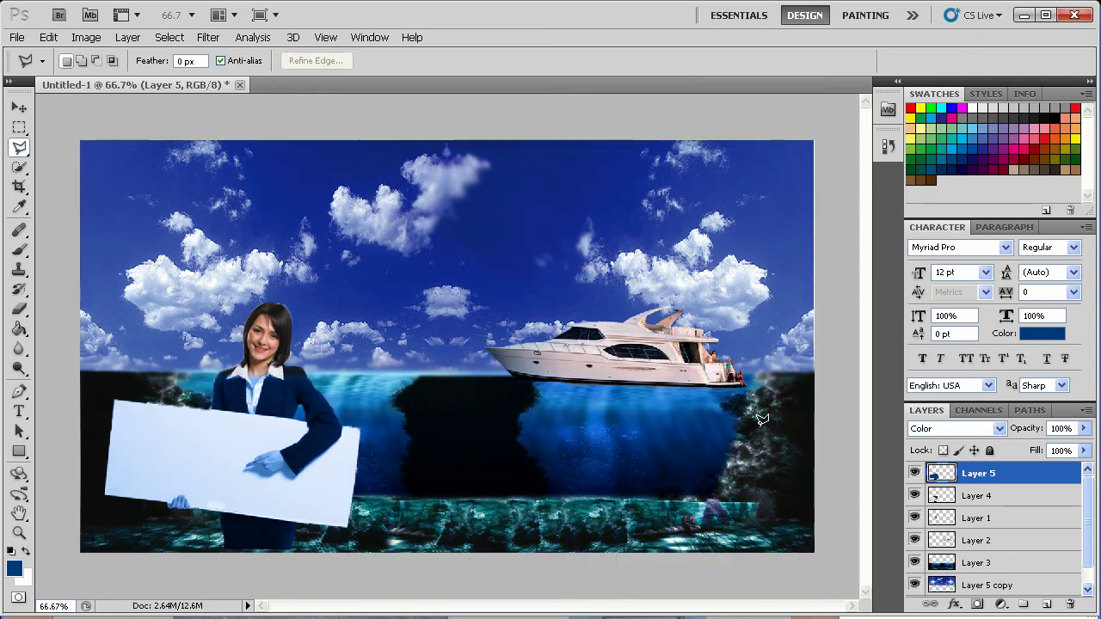
Compare the image without Layer 5's tint and paint the dark blue along the yacht's lower hull with a size 68 Brush.
click(915, 473)
click(915, 473)
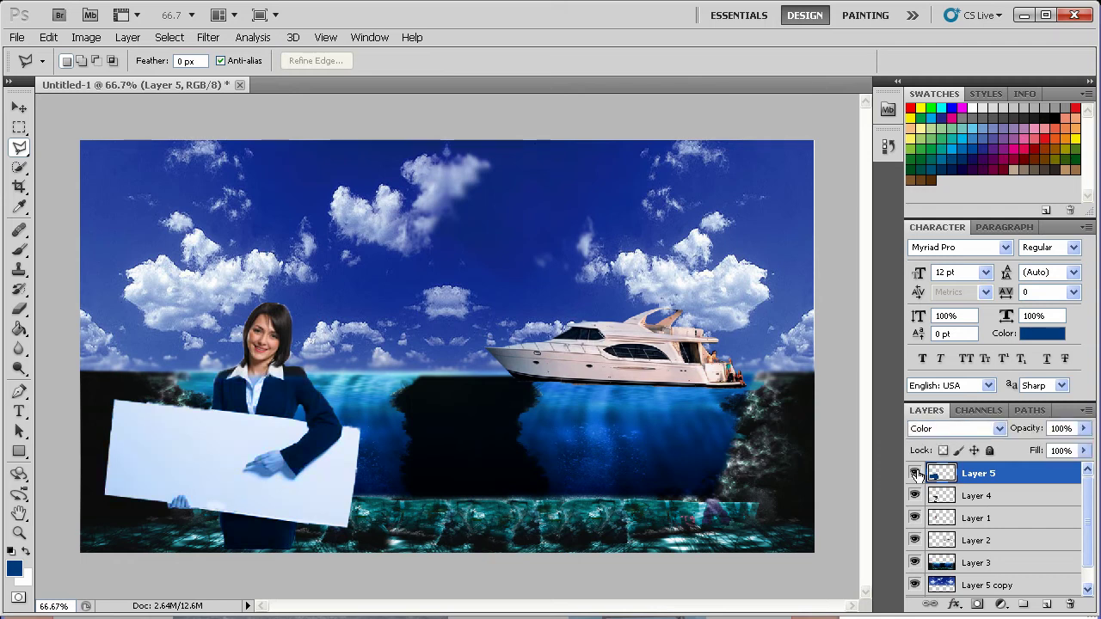
click(18, 250)
right_click(557, 394)
click(626, 424)
drag(516, 379, 736, 388)
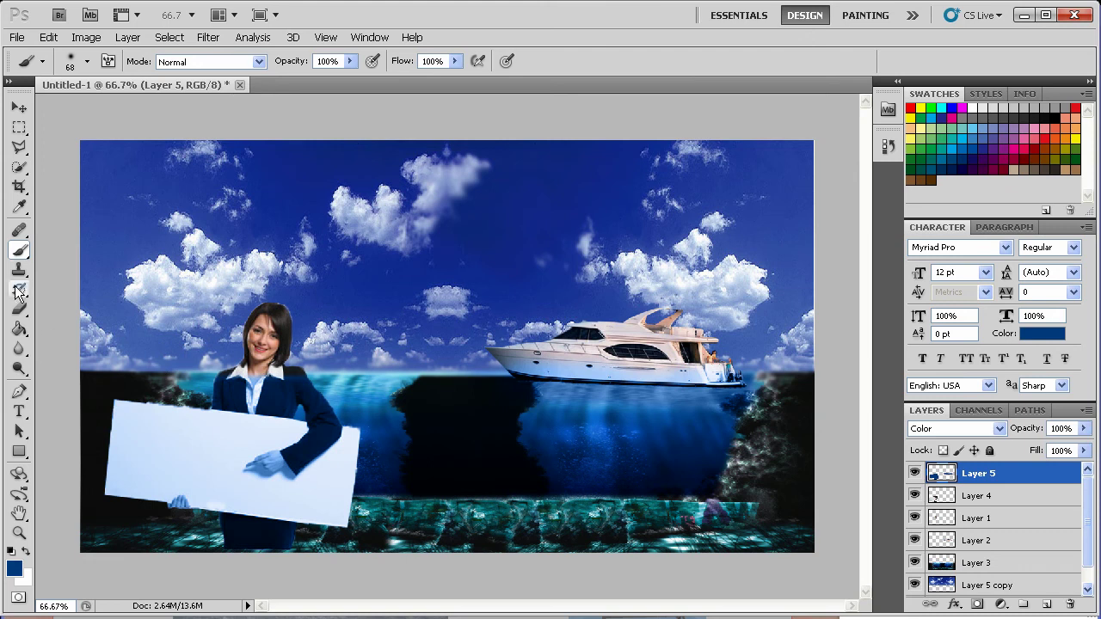
Replace the Custom Shape tool's current shapes with the Animals set.
click(19, 451)
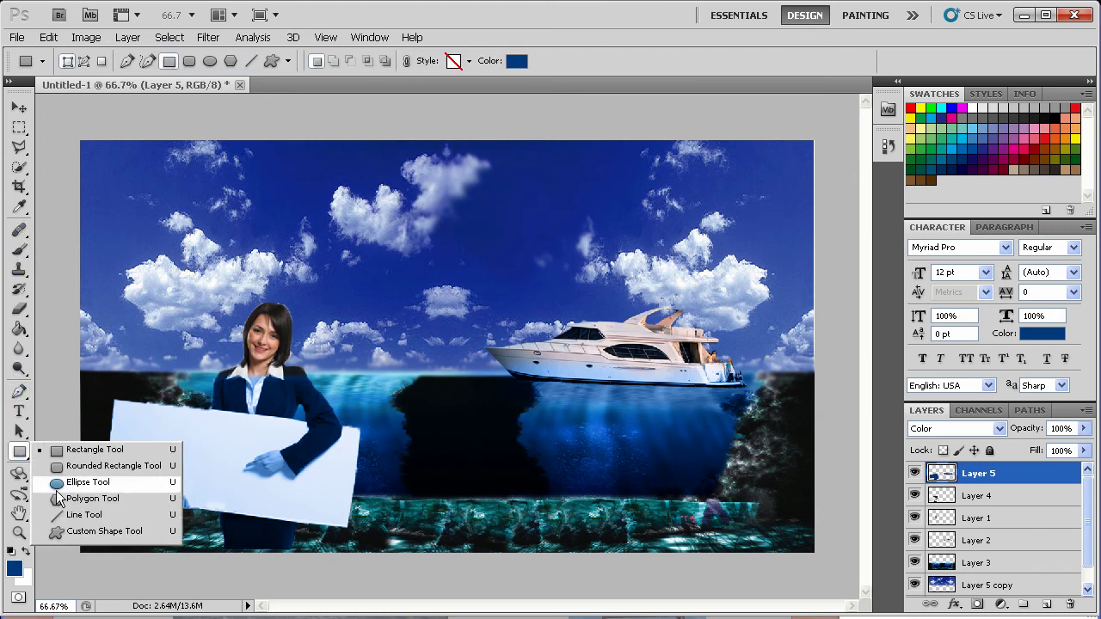
click(106, 531)
click(357, 61)
scroll(337, 147, down, 2)
scroll(339, 147, up, 2)
click(440, 91)
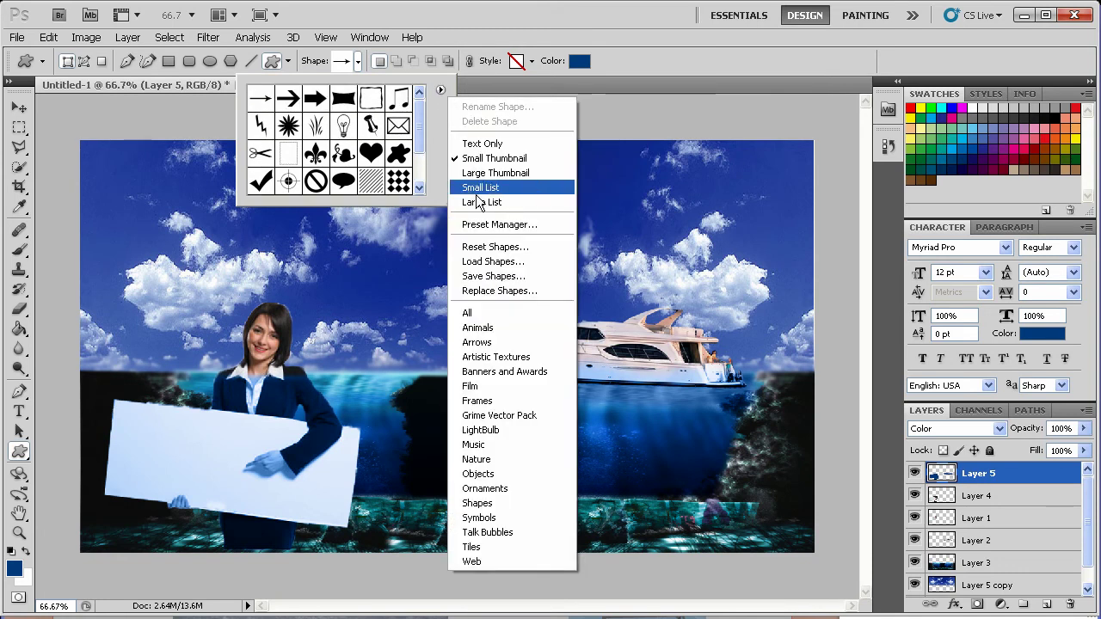
click(469, 327)
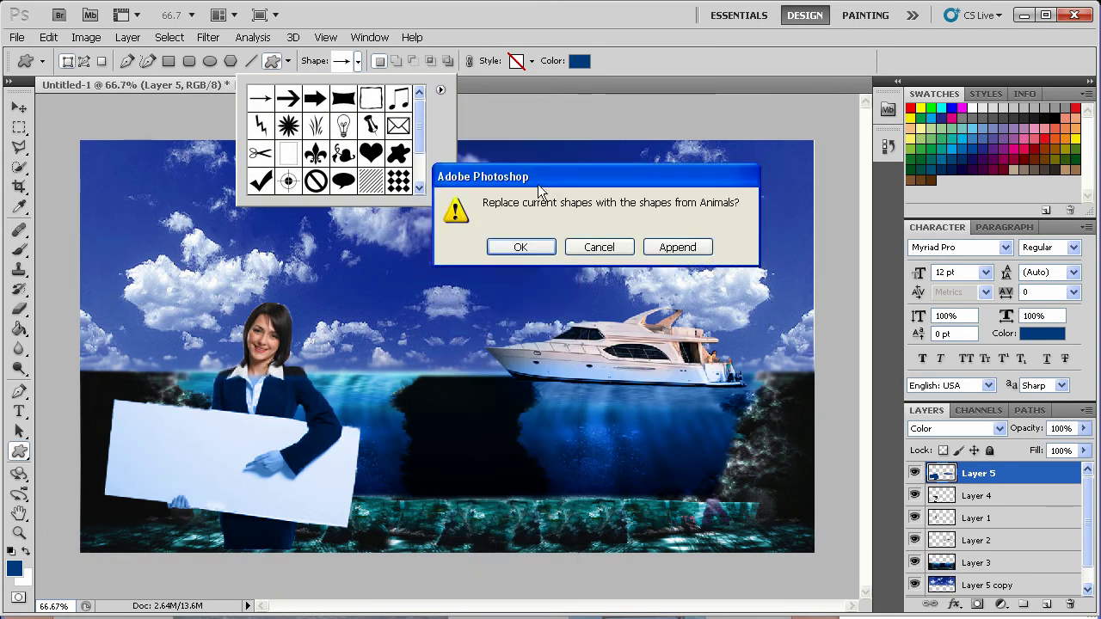
click(521, 247)
Draw four black flying birds of different sizes in the sky above the woman with the bird custom shape.
click(289, 128)
drag(344, 215, 397, 260)
key(ctrl+z)
key(x)
key(d)
mouse_move(225, 164)
mouse_down()
mouse_move(297, 207)
mouse_move(302, 239)
mouse_move(338, 246)
mouse_up()
drag(269, 241, 321, 304)
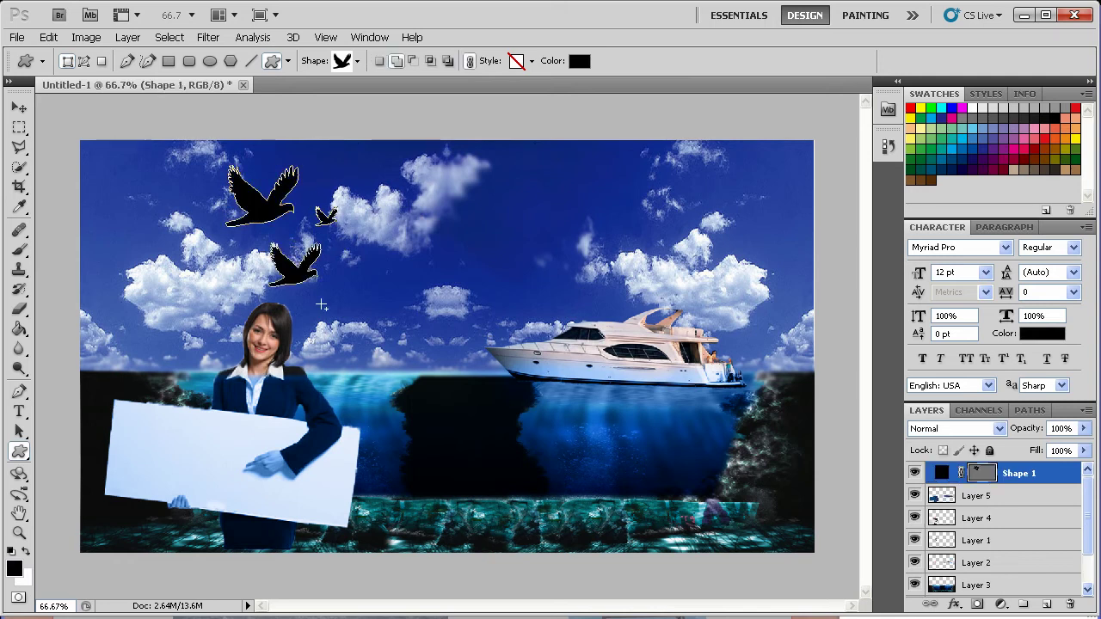
drag(350, 172, 379, 197)
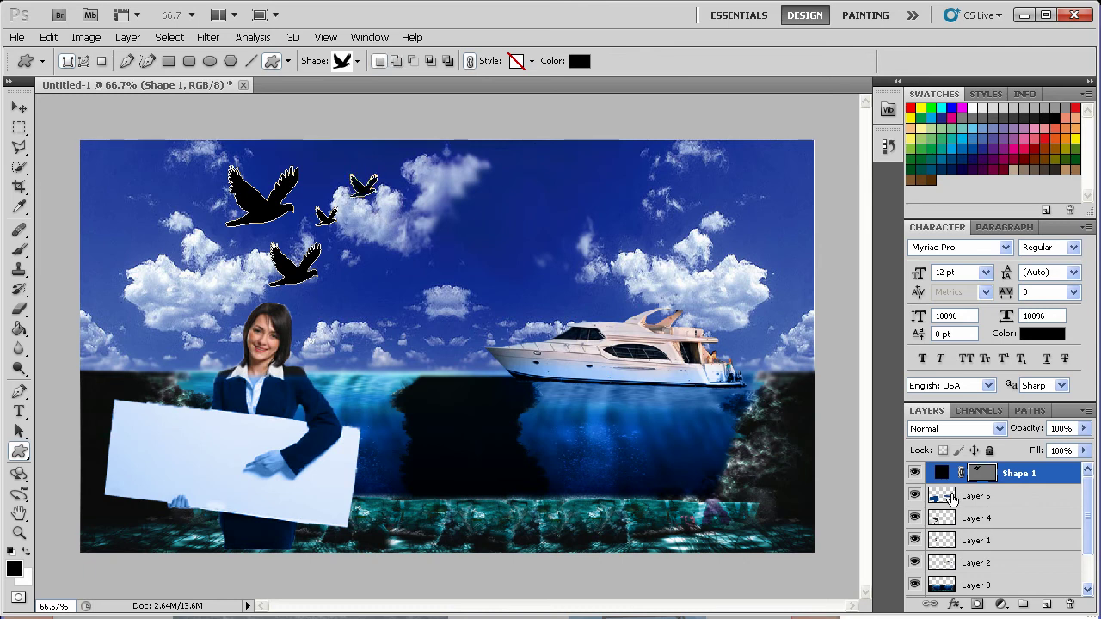
Add a new layer above the bird shape layer.
click(996, 497)
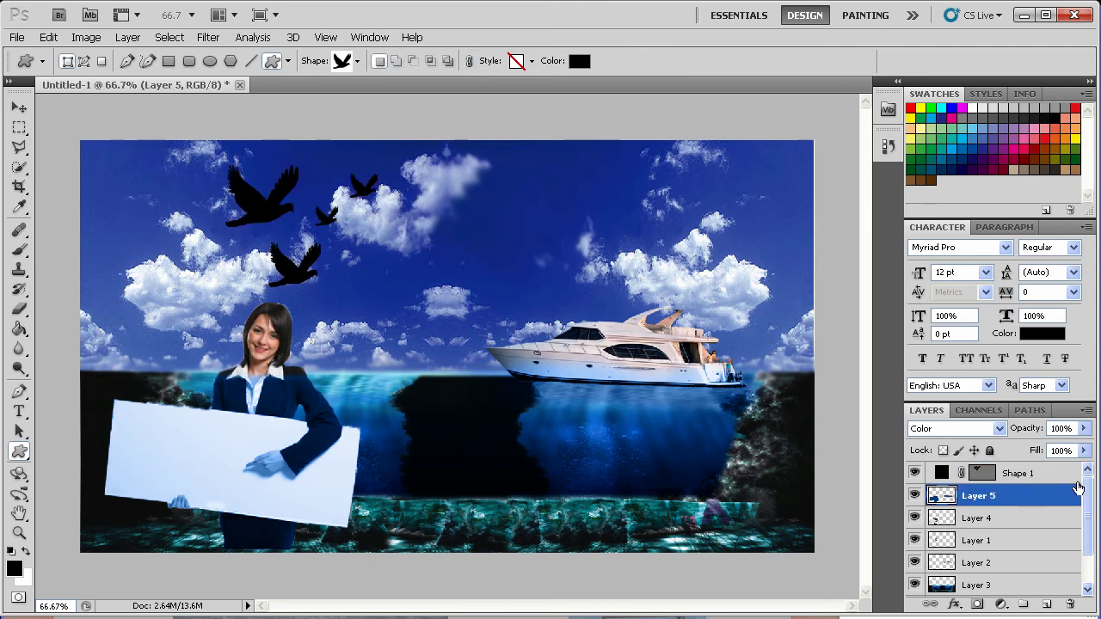
click(1065, 475)
click(1048, 605)
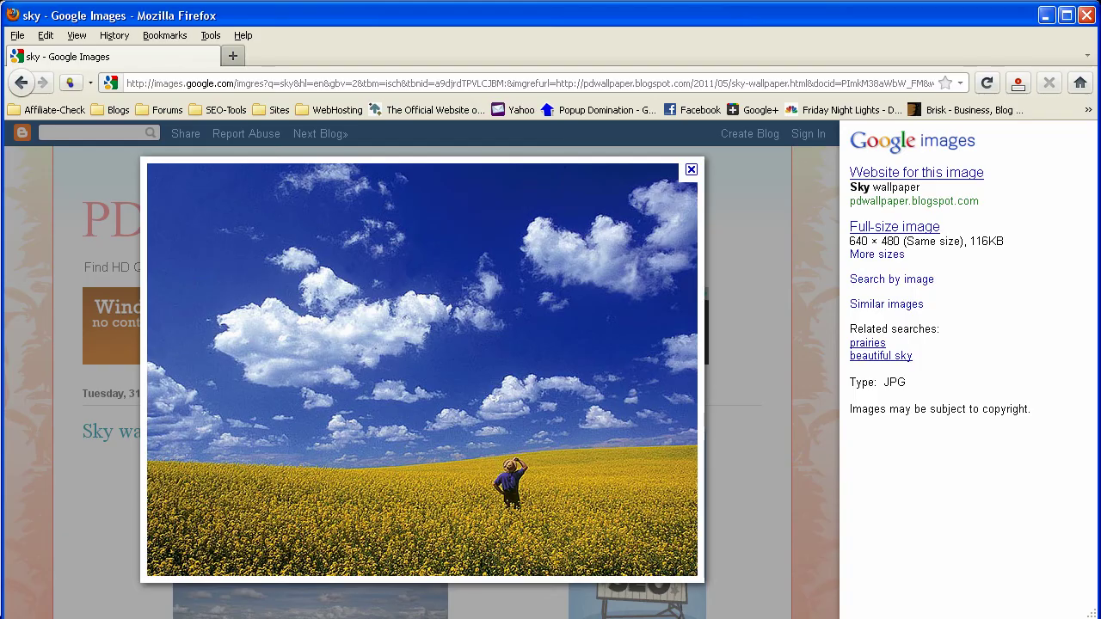
Switch to Firefox, return to the image search results and search Google Images for "grunge".
click(20, 83)
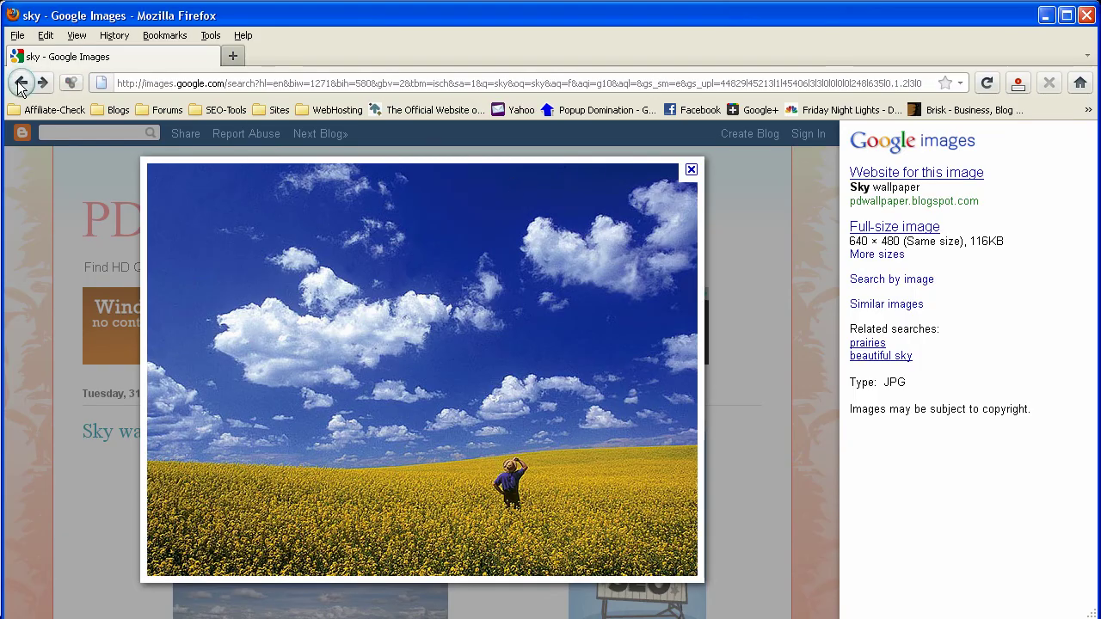
drag(253, 179, 80, 181)
text(grunge)
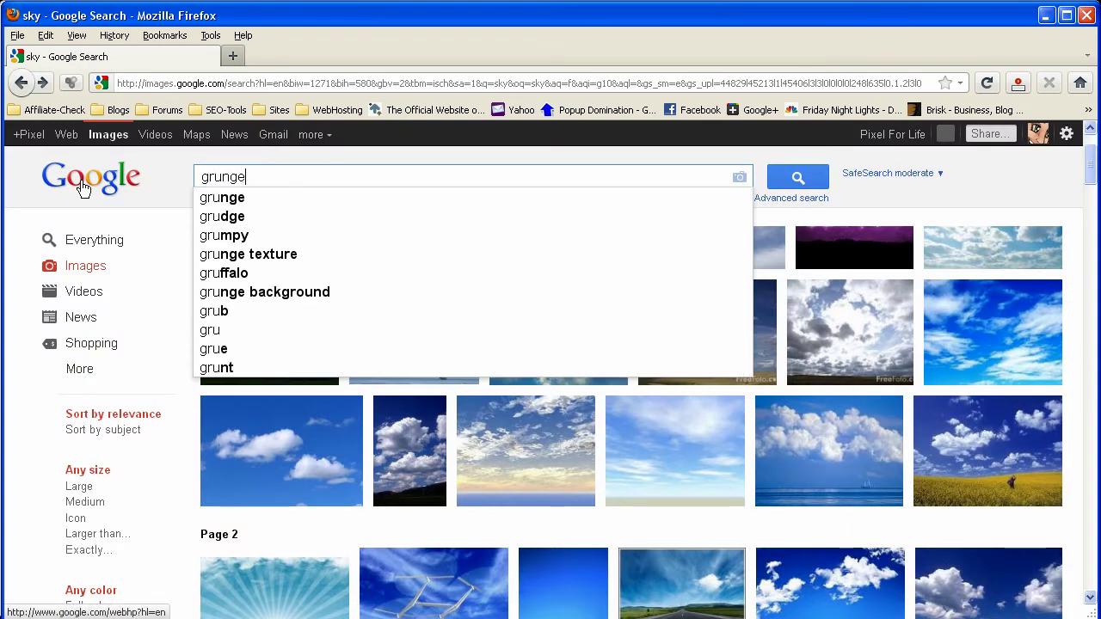
key(Return)
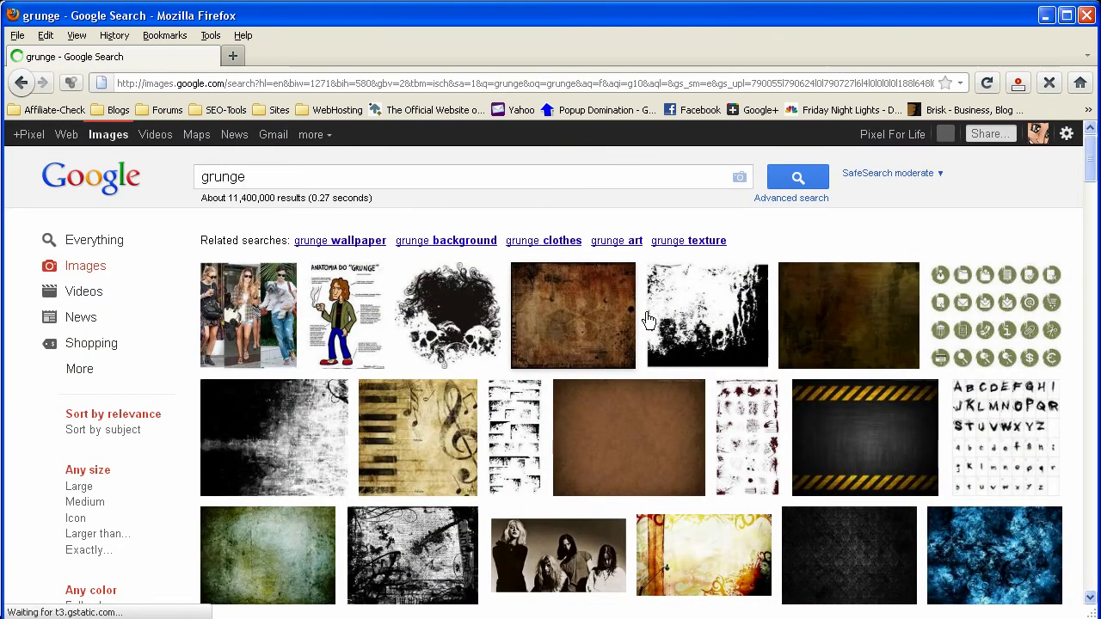
Look through the grunge images and open the 380 × 303 beige cracked grunge background from istockphoto.com.
scroll(554, 409, down, 2)
scroll(554, 406, down, 10)
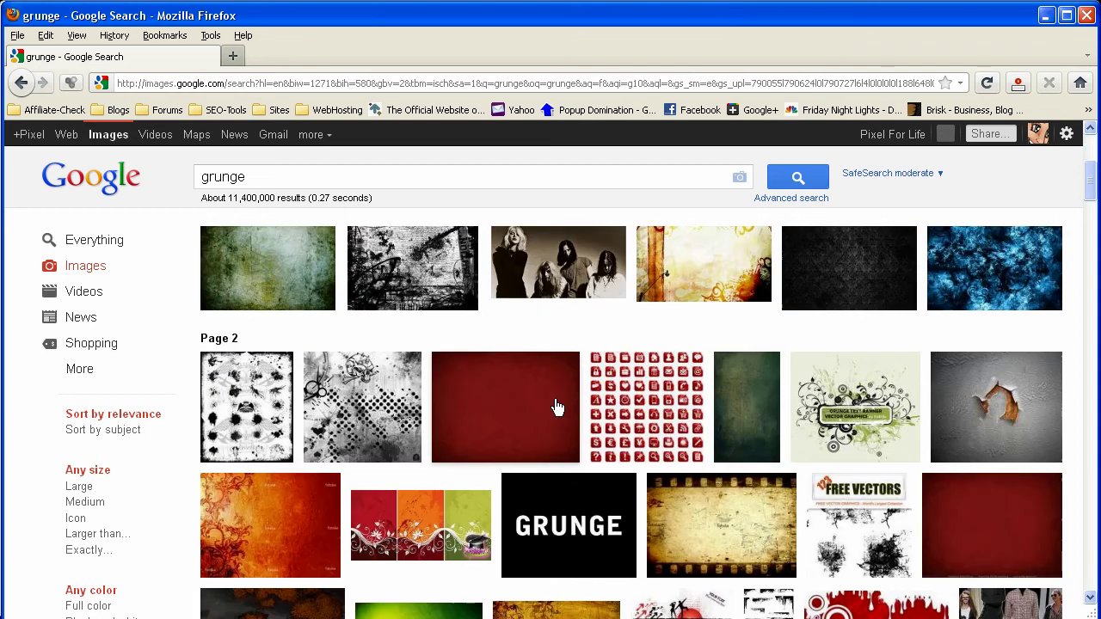
scroll(539, 406, down, 6)
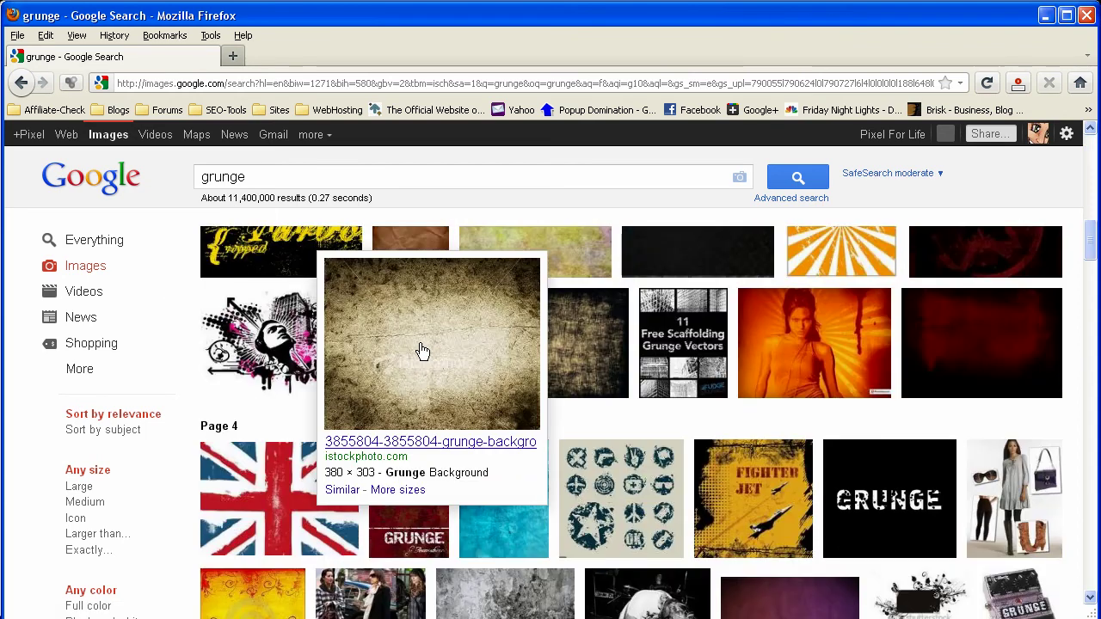
click(422, 351)
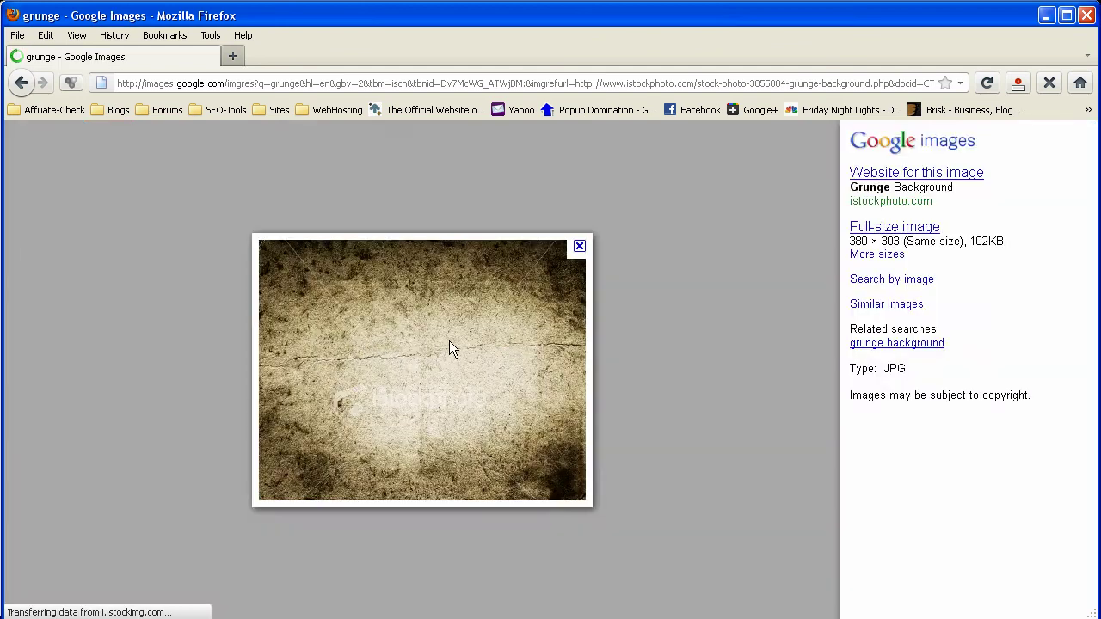
Copy the beige grunge image into the Photoshop composite as the top layer and scale it to 340.80% to cover the canvas.
right_click(449, 341)
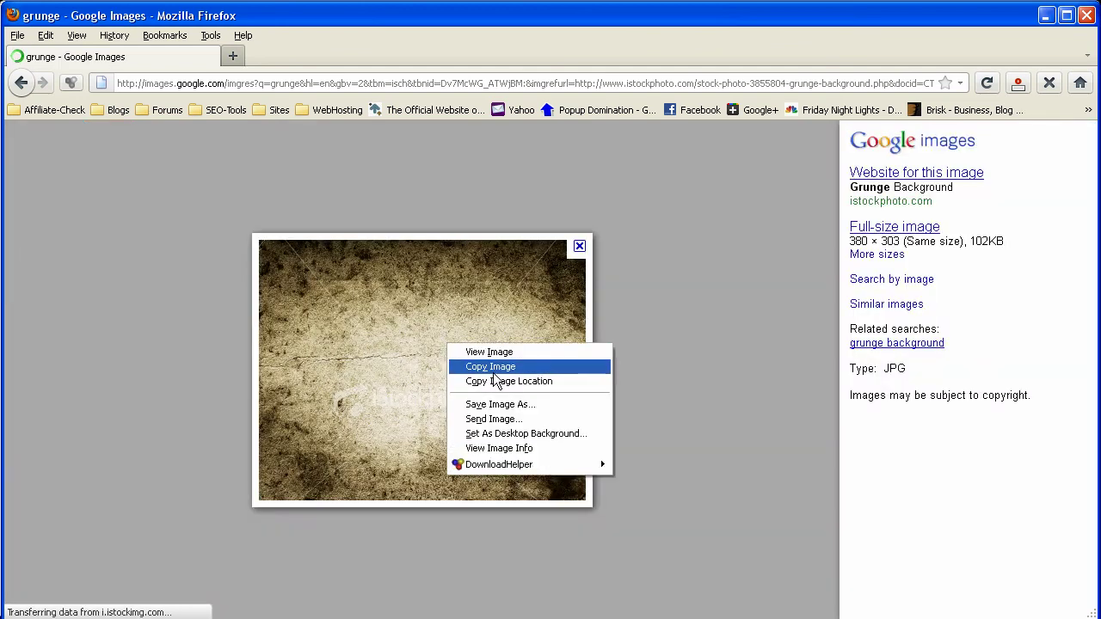
click(493, 368)
key(alt+Tab)
key(ctrl+v)
key(ctrl+t)
drag(342, 262, 2, 157)
key(Return)
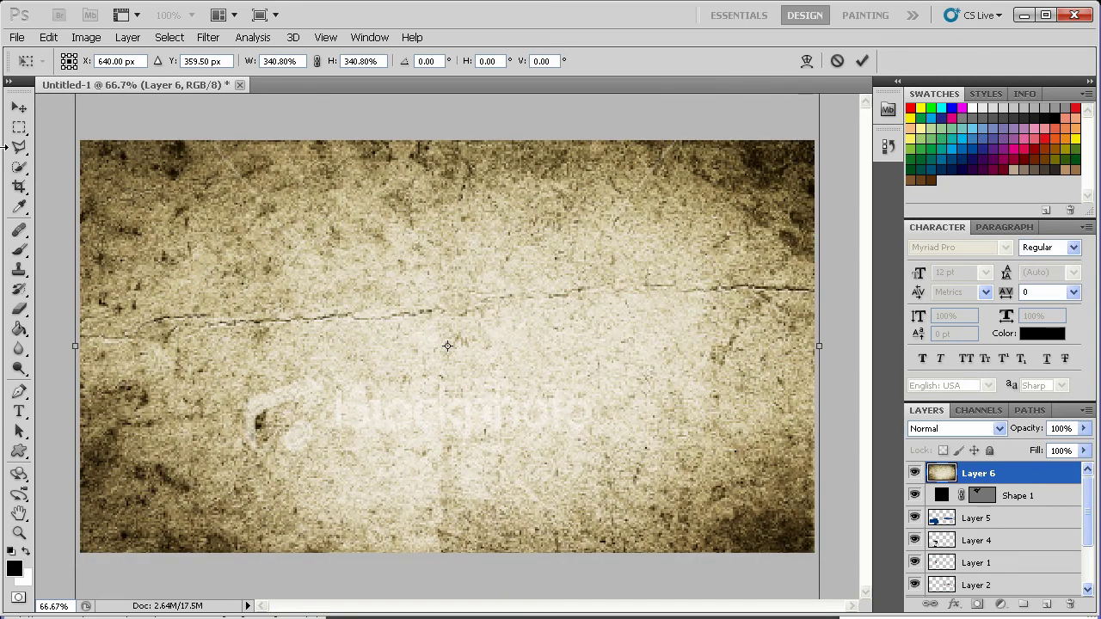
key(u)
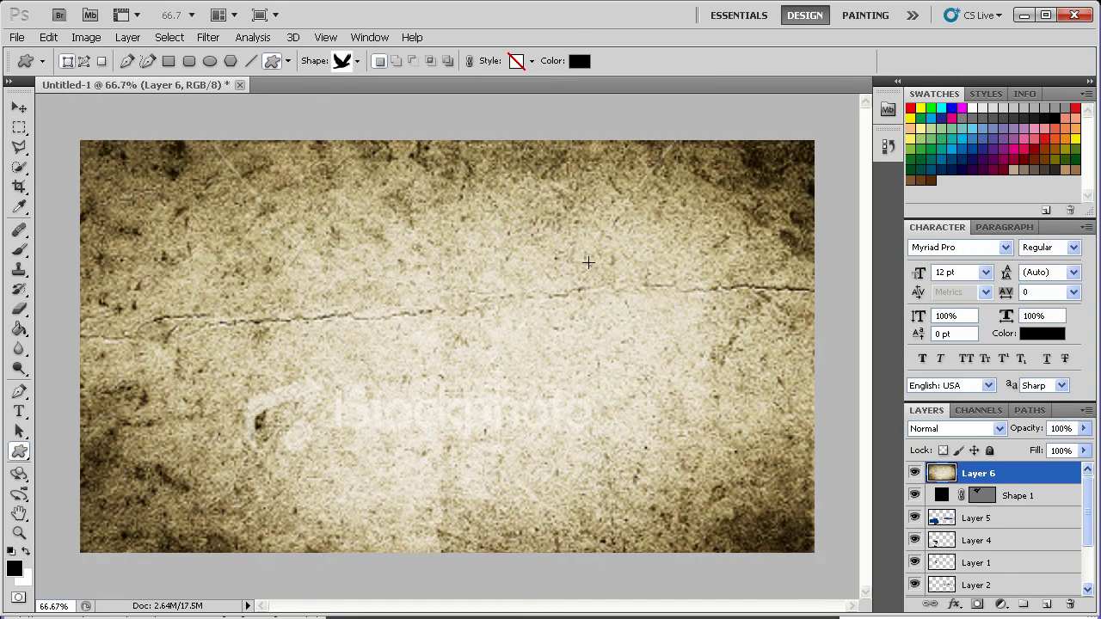
Try successive blend modes on the beige grunge layer, set it to Overlay and lower its opacity to 16%.
double_click(933, 430)
key(Down)
key(Down)
key(Down)
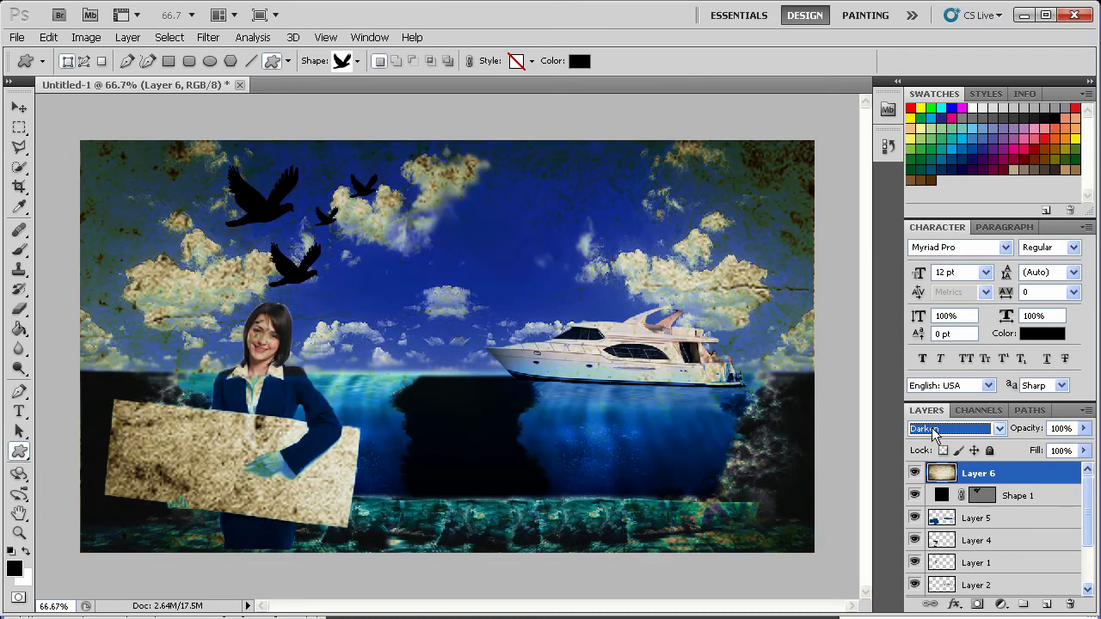
key(Down)
key(Down)
key(Down)
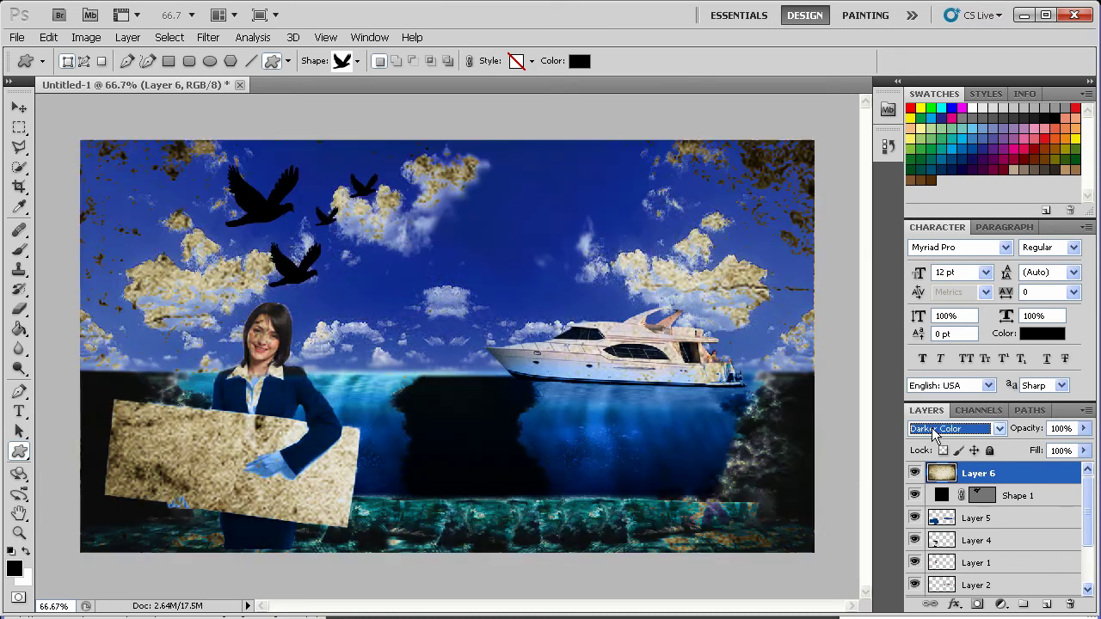
key(Down)
key(Down)
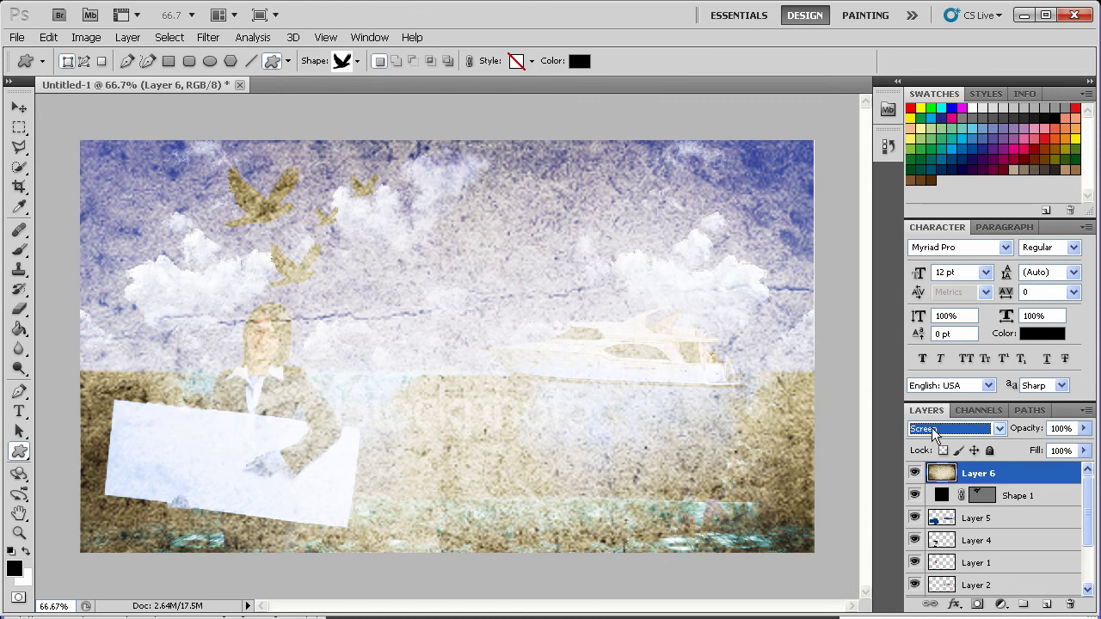
key(Down)
key(Down)
key(Down)
key(Down)
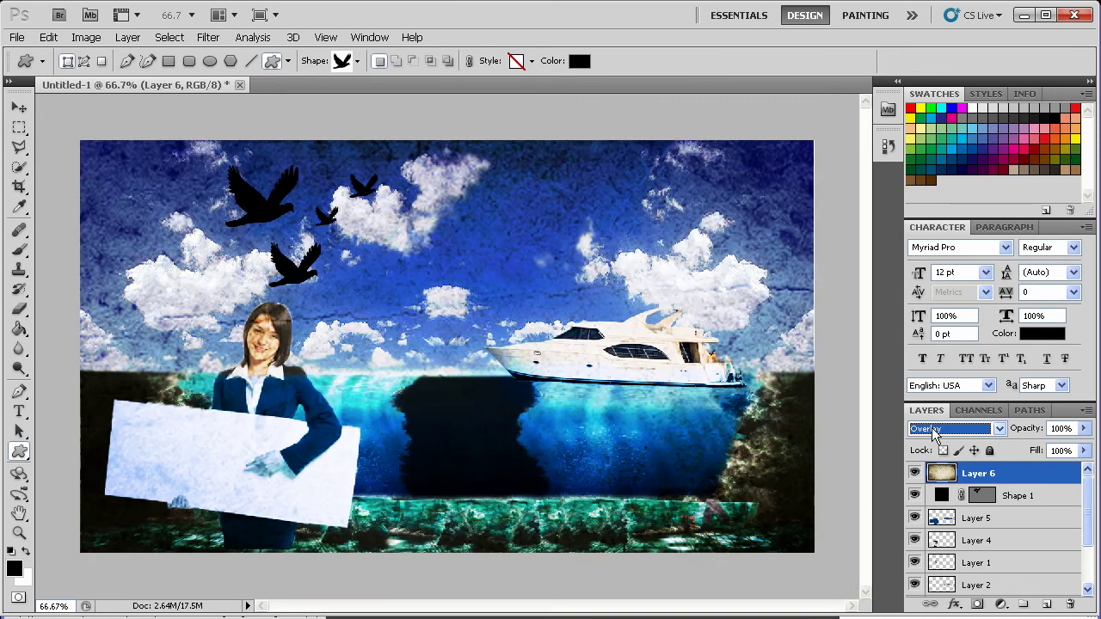
key(Down)
key(Up)
click(1084, 429)
drag(1070, 450, 1018, 446)
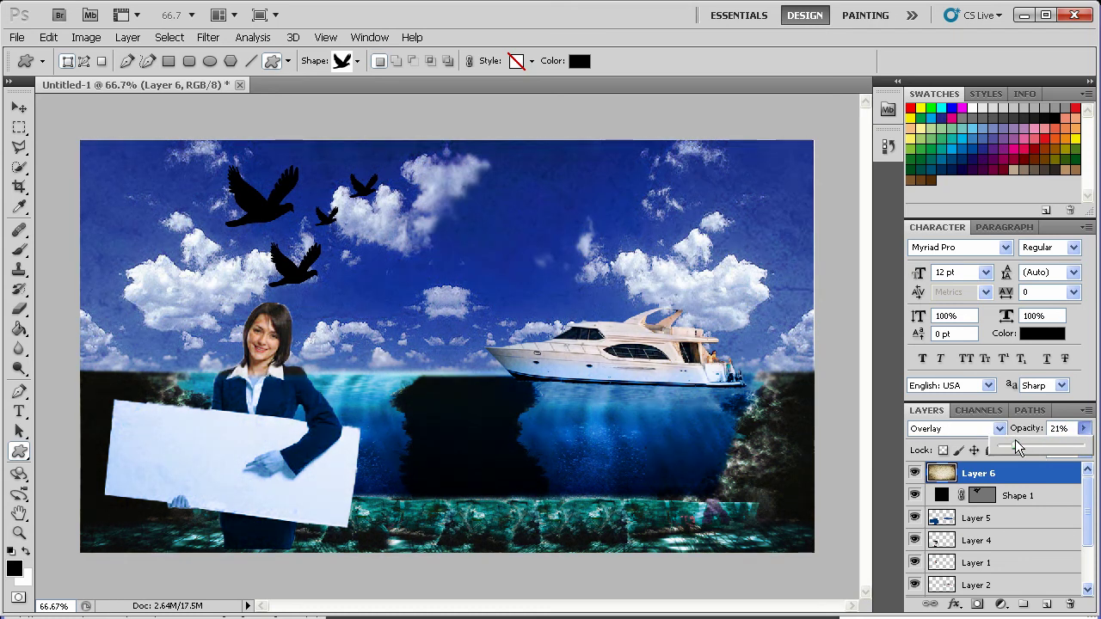
Switch to Firefox, look through more grunge results and open the 530 × 385 brownish stained texture from graphicmania.net.
key(alt+Tab)
key(alt+Left)
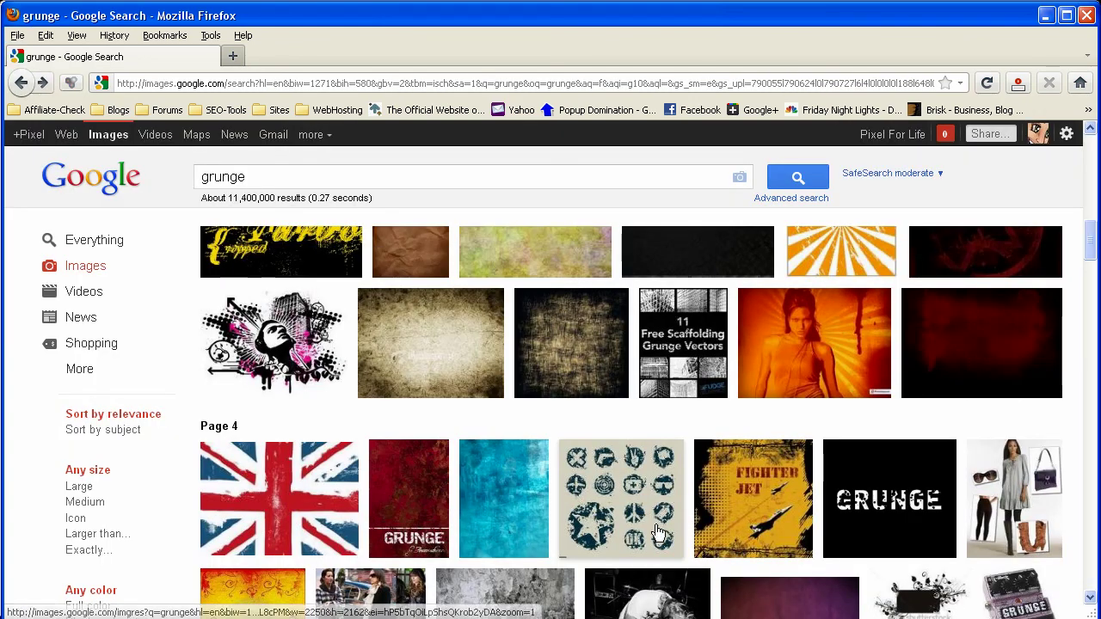
scroll(817, 518, down, 4)
scroll(810, 517, down, 8)
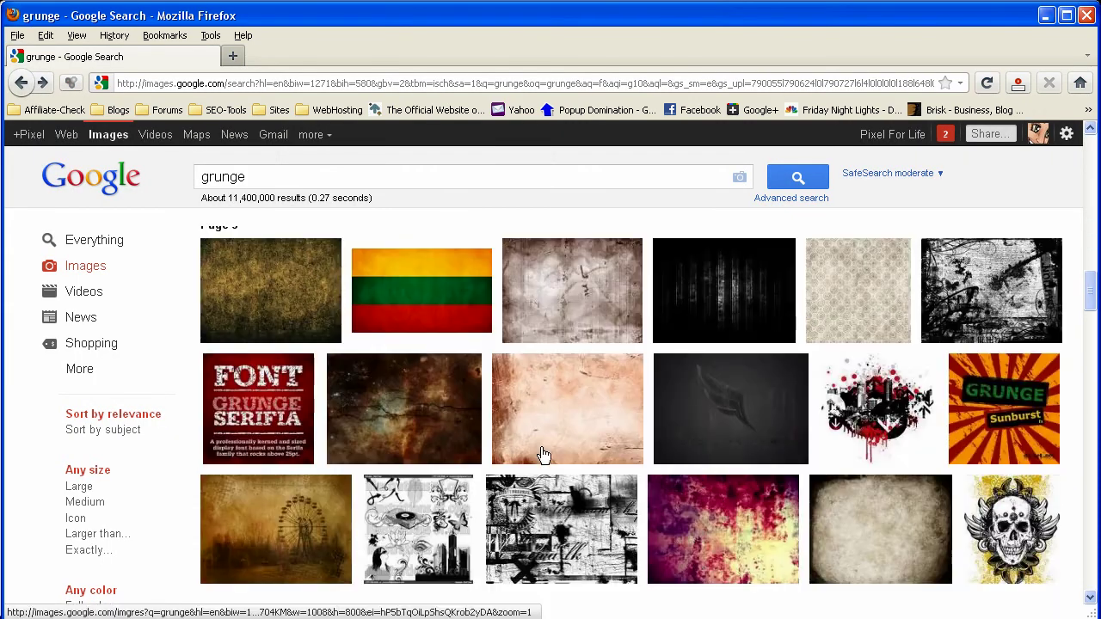
scroll(629, 442, down, 2)
scroll(487, 471, down, 4)
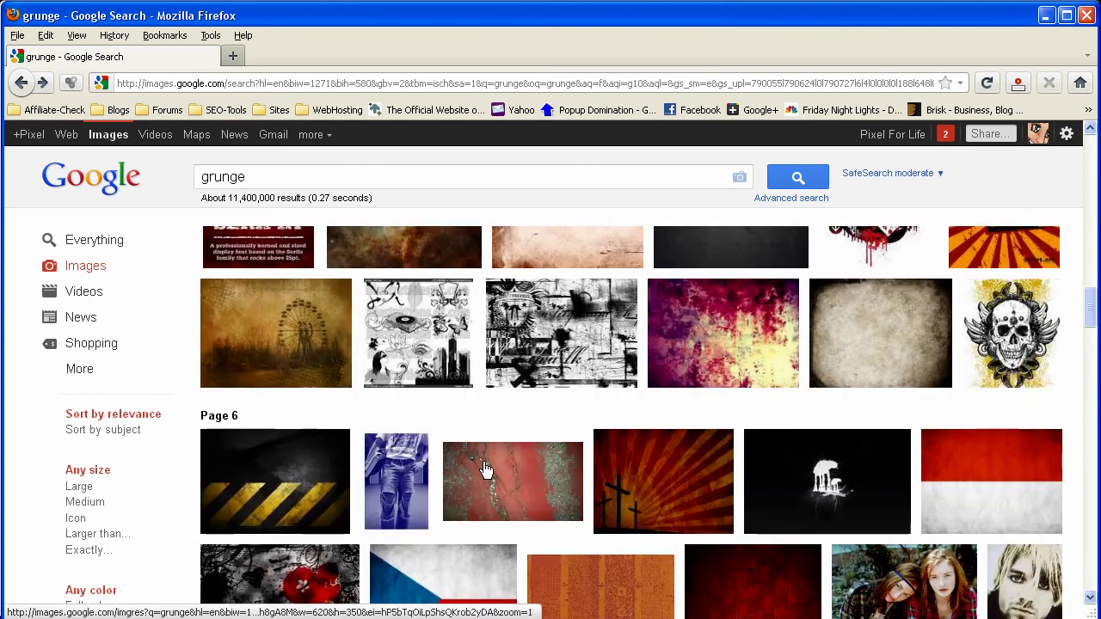
scroll(688, 460, down, 2)
scroll(680, 481, up, 4)
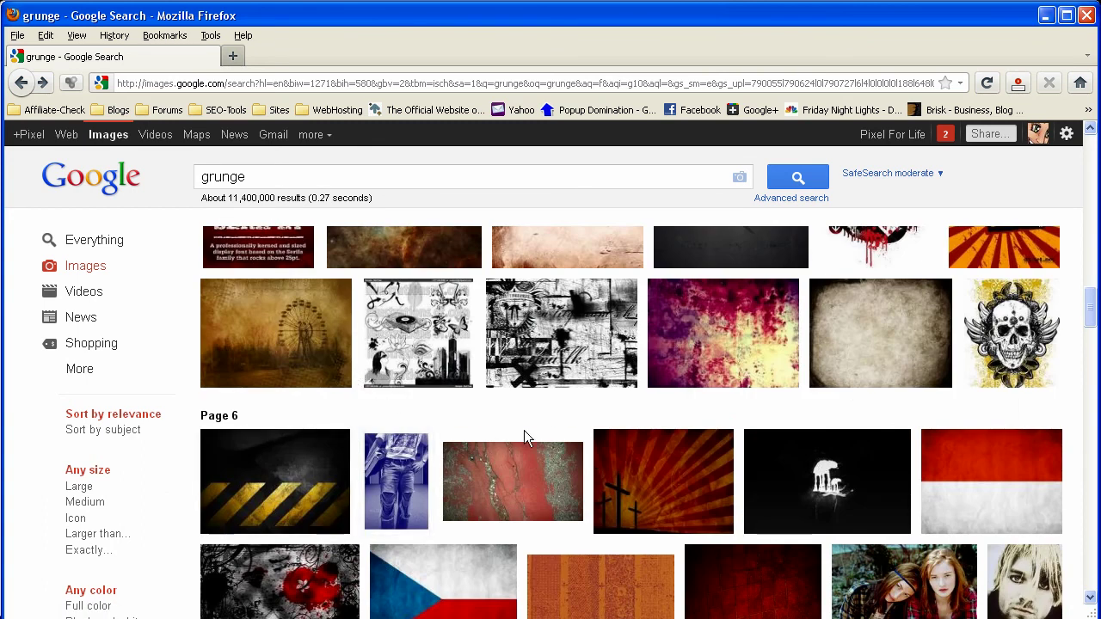
scroll(524, 430, up, 2)
mouse_move(485, 337)
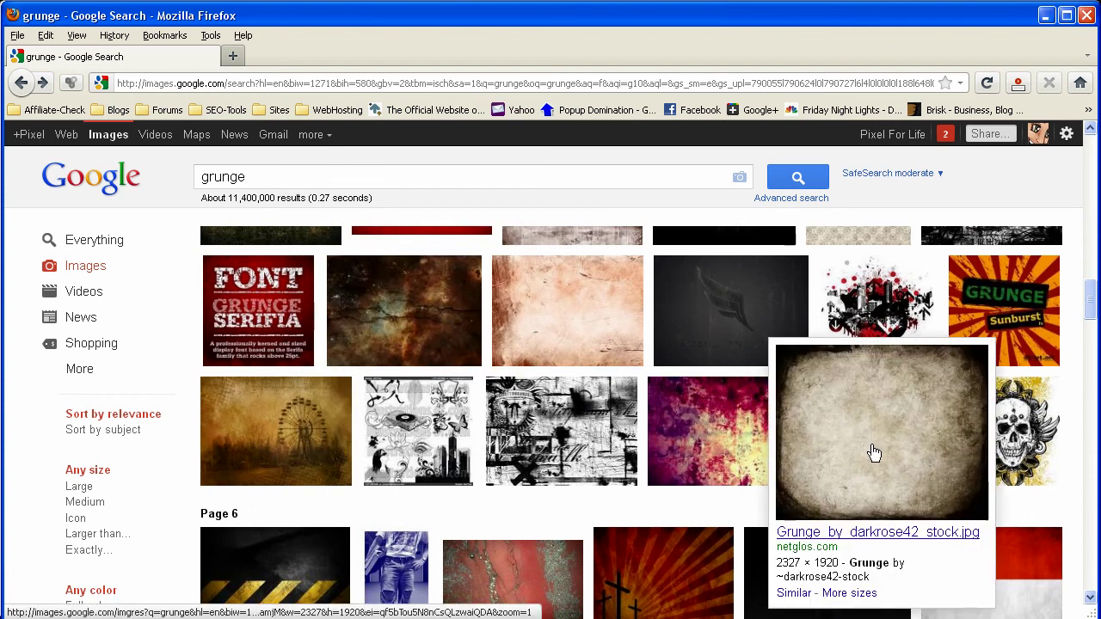
scroll(871, 445, up, 4)
mouse_move(605, 413)
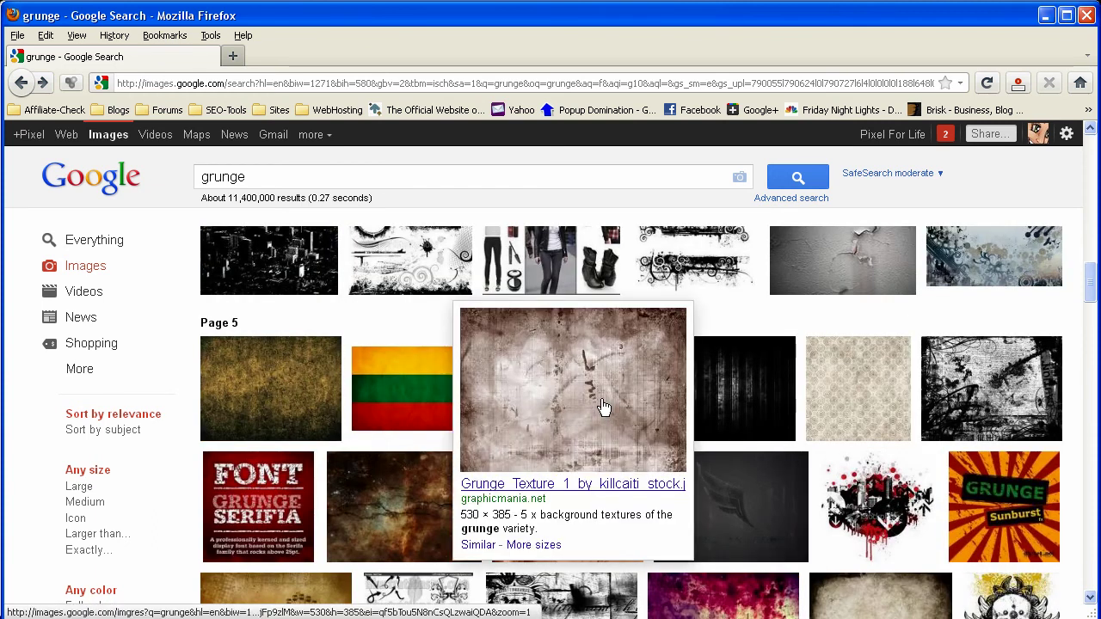
click(524, 401)
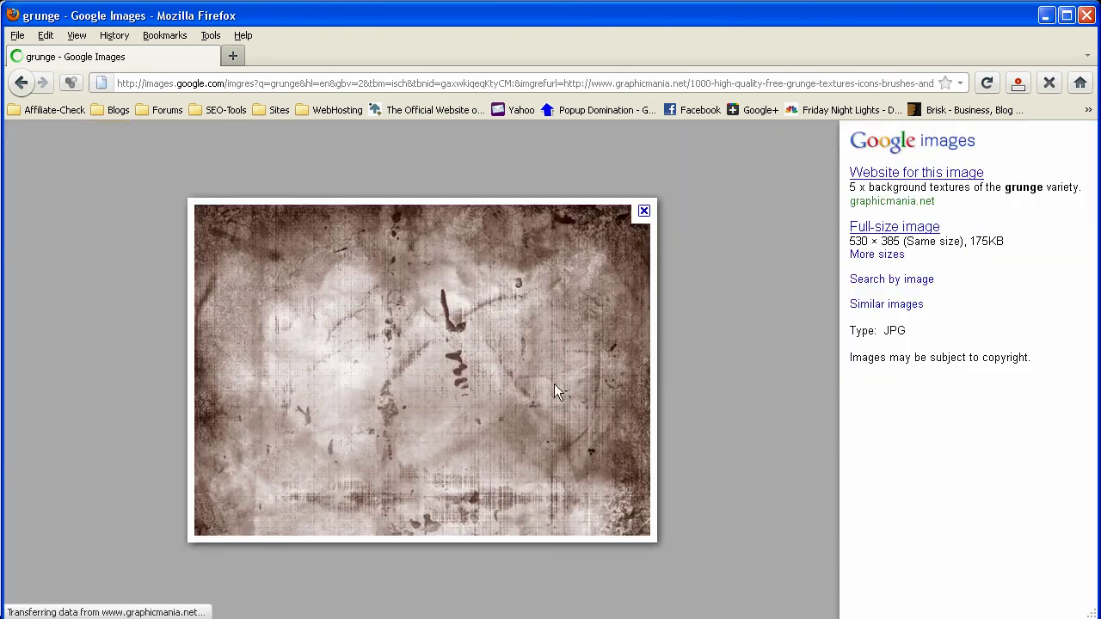
Copy the stained grunge texture into the Photoshop composite above the beige grunge layer and enlarge it to cover the whole canvas.
right_click(470, 361)
click(527, 386)
key(alt+Tab)
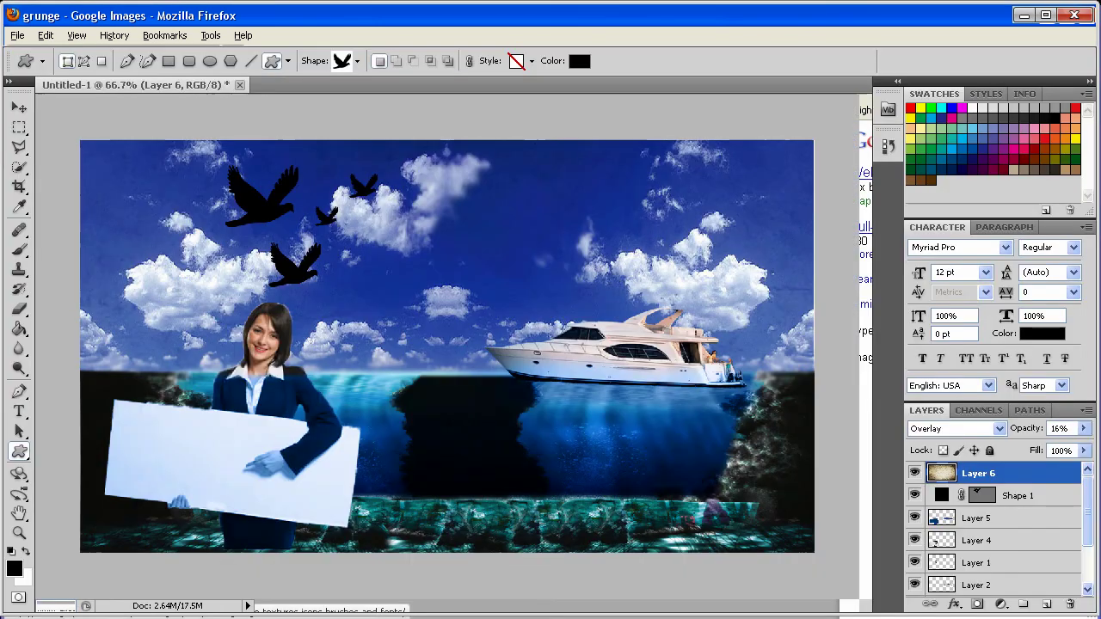
key(ctrl+v)
key(ctrl+t)
drag(296, 236, 2, 123)
key(Return)
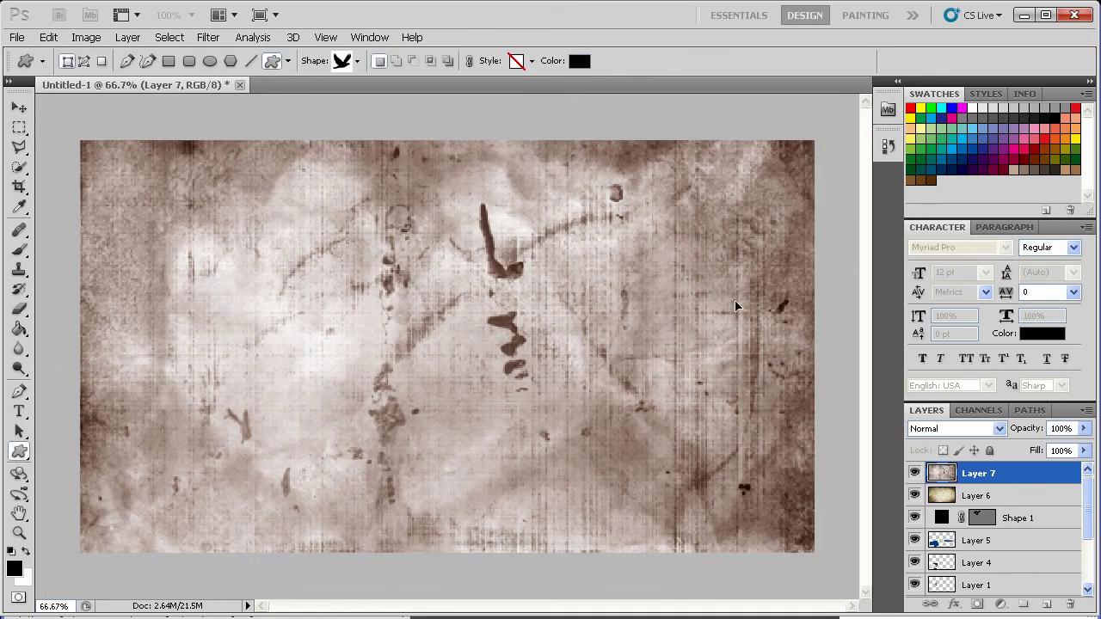
Set the stained grunge layer's blend mode to Overlay and its opacity to 30%.
click(955, 428)
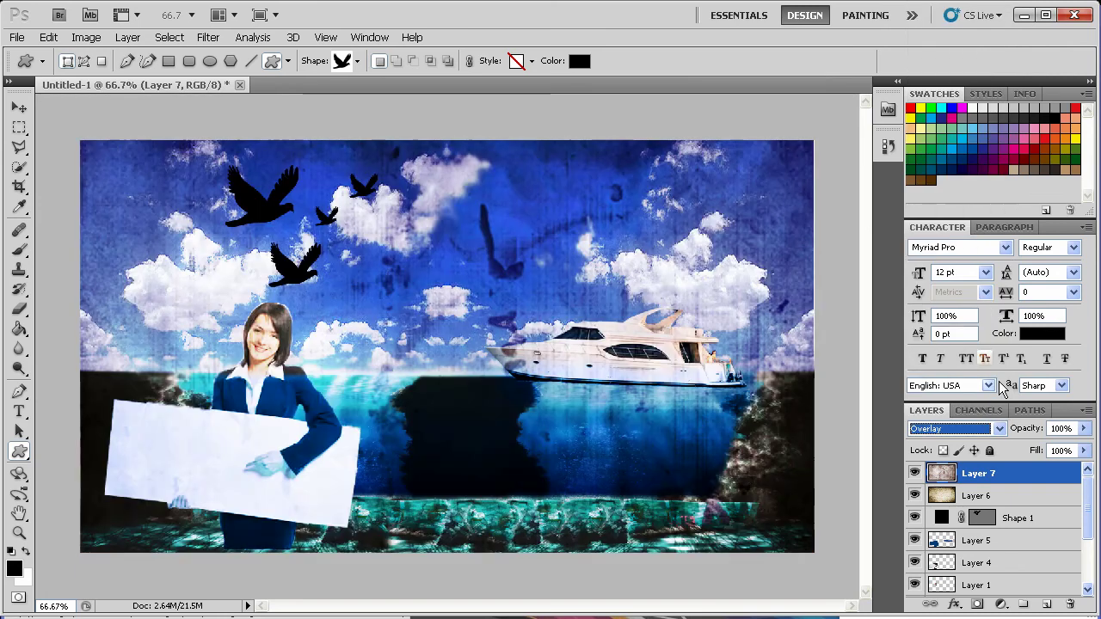
click(925, 192)
click(1083, 428)
drag(1076, 451, 1026, 449)
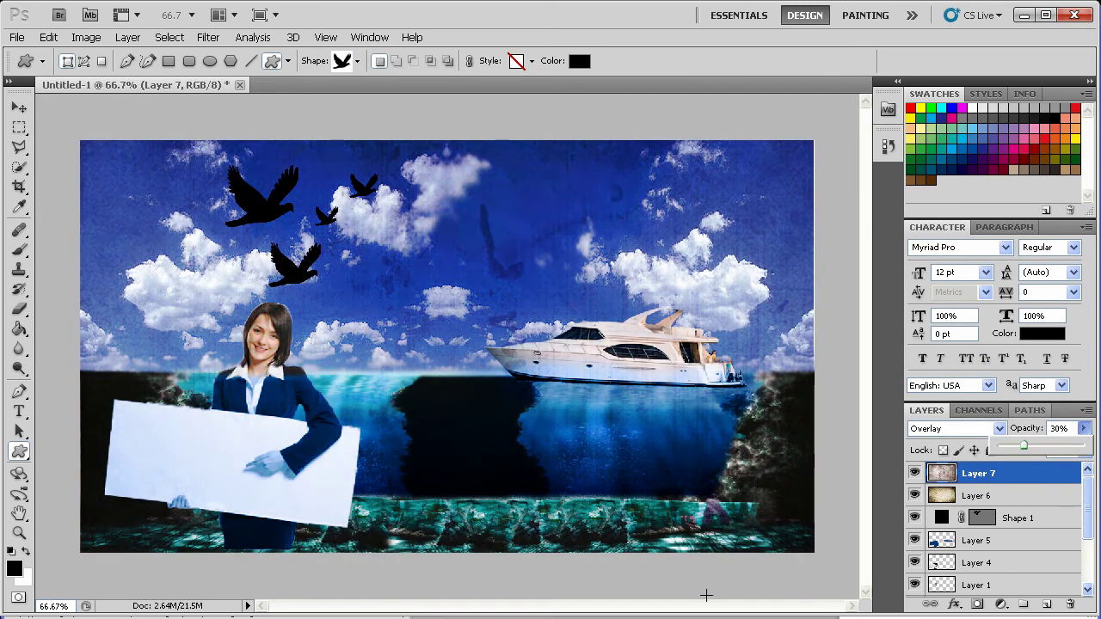
Select the beige grunge layer, Layer 6, and activate the Zoom tool.
click(990, 496)
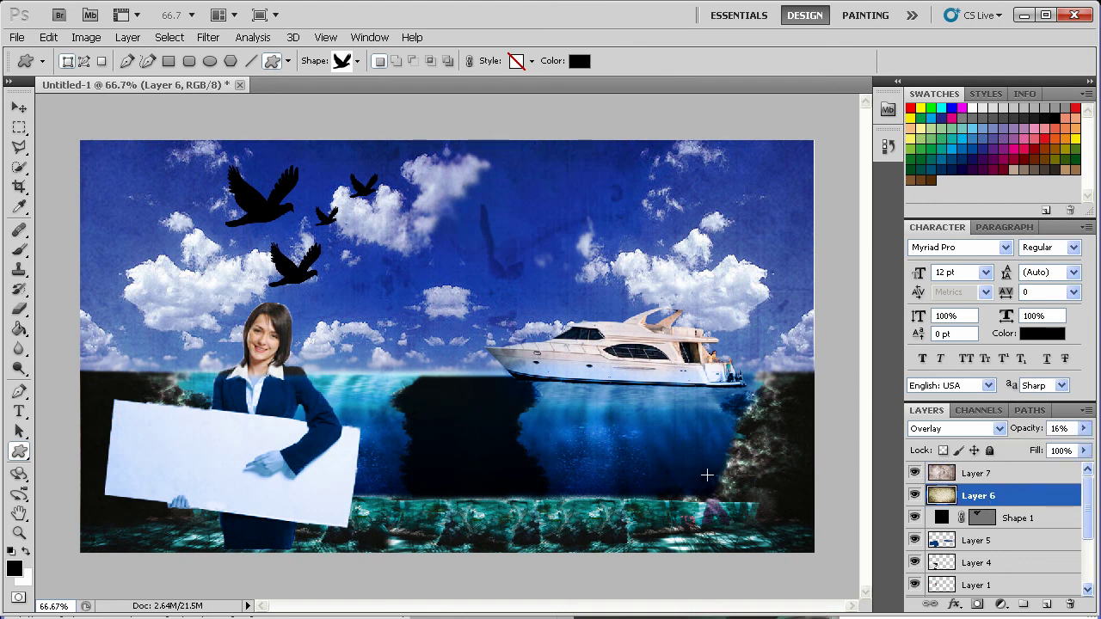
key(z)
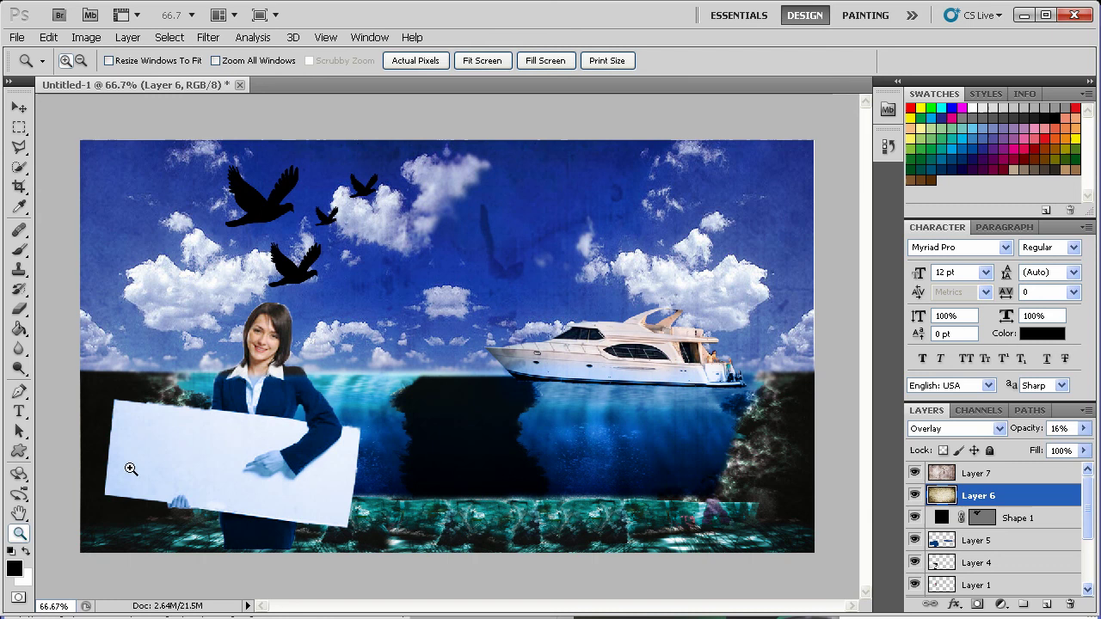